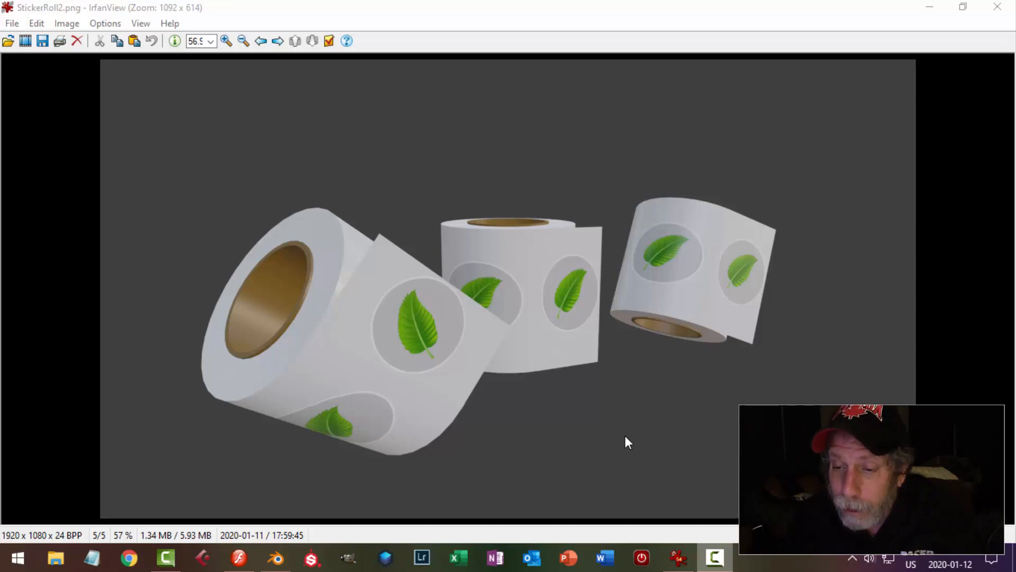
Switch to Blender and delete all the default objects from the scene
click(276, 557)
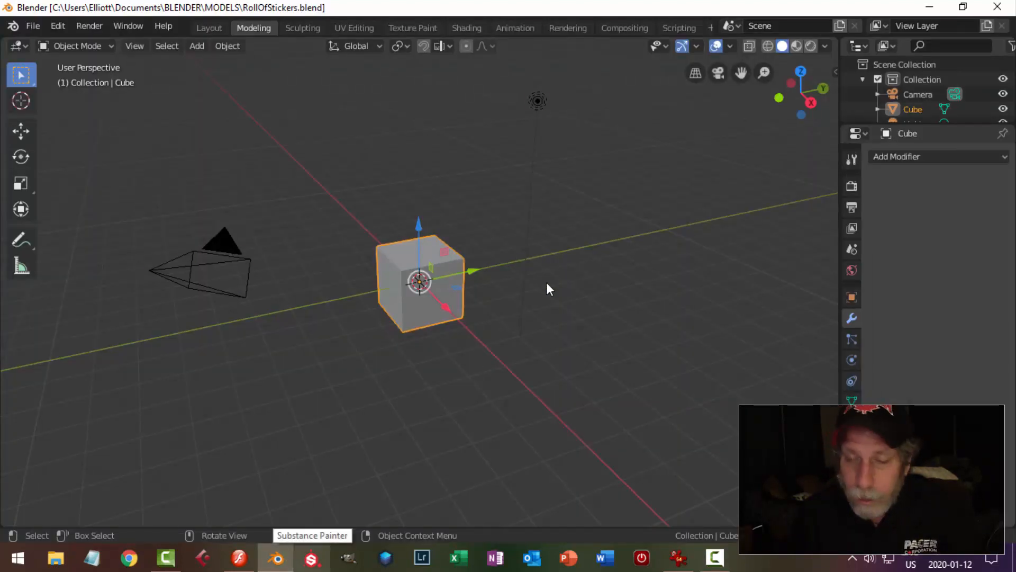
key(a)
key(a)
key(a)
key(a)
key(x)
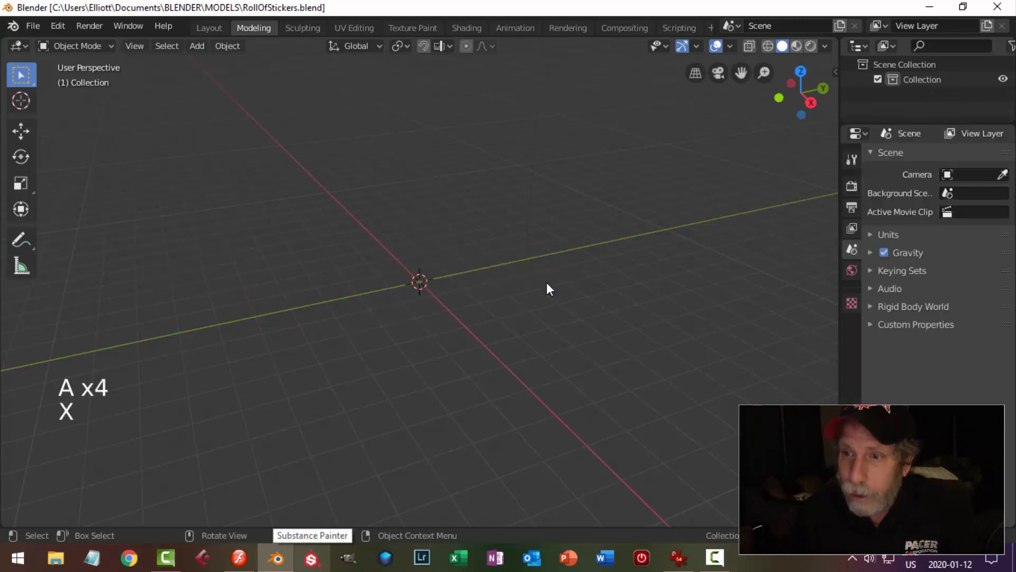
Add a cylinder mesh with 32 vertices, 1 m radius, 2 m depth and cap fill type Nothing
shift+middle_drag(547, 283, 476, 346)
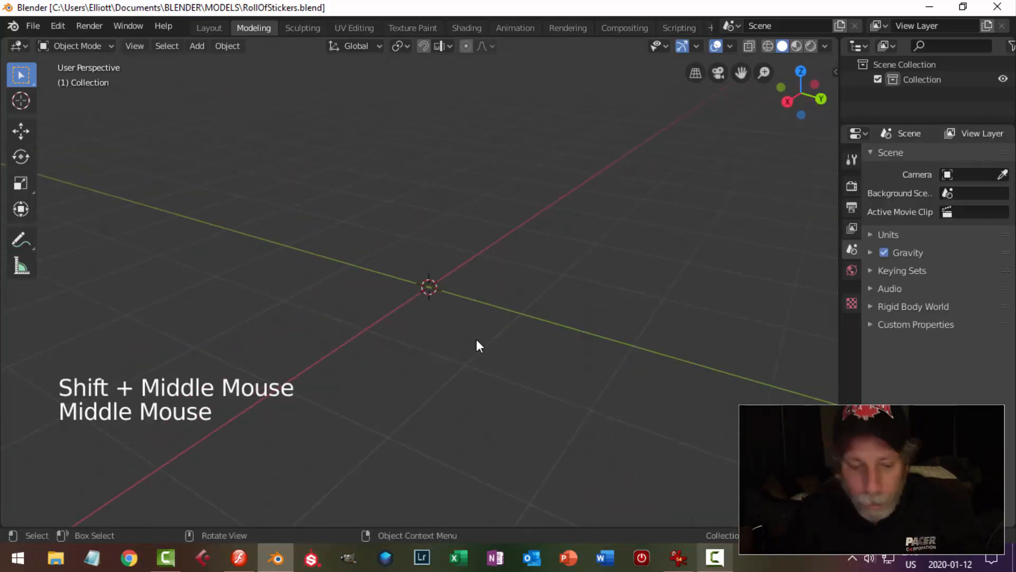
key(shift+a)
mouse_move(426, 251)
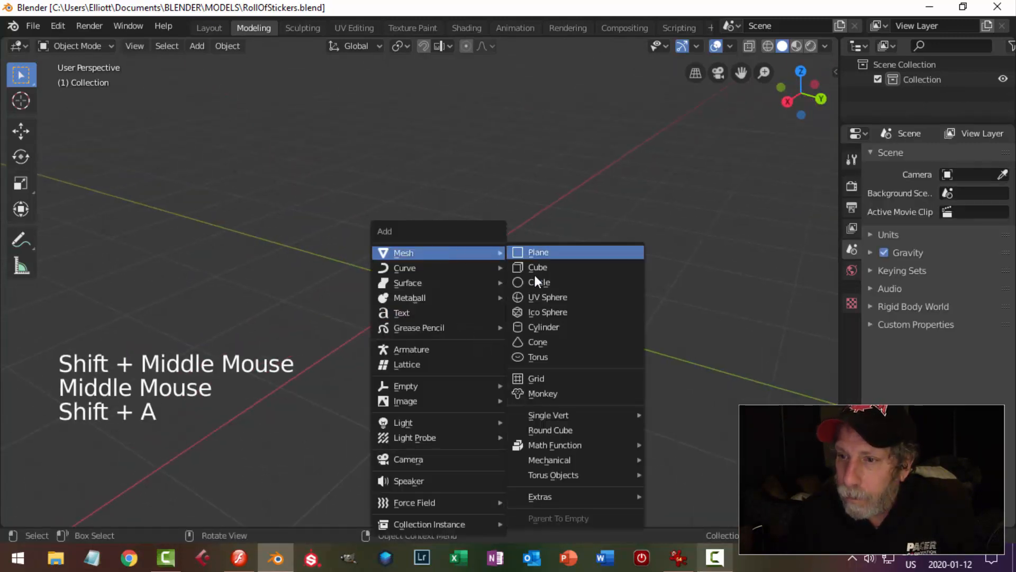
click(546, 326)
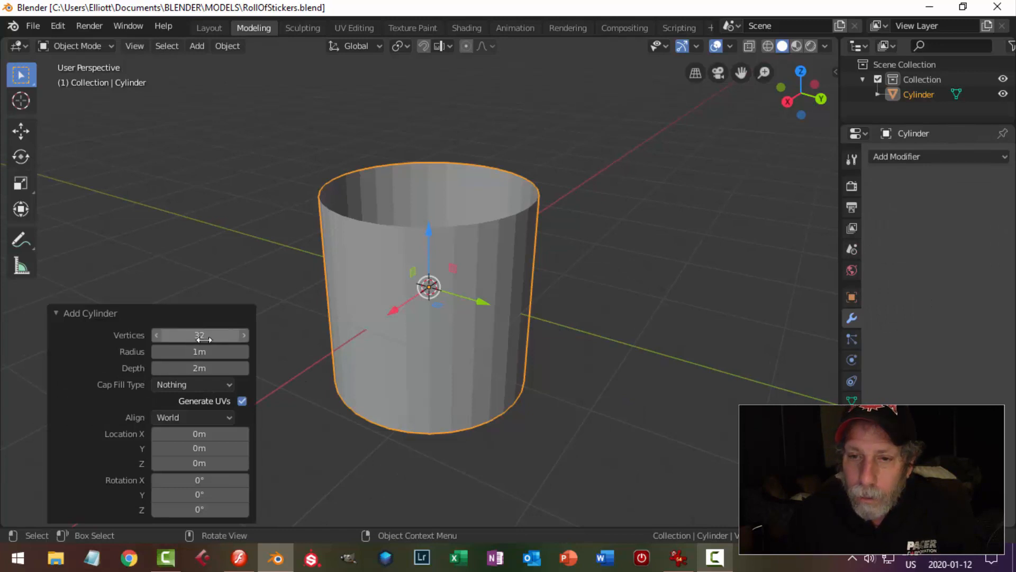
click(180, 387)
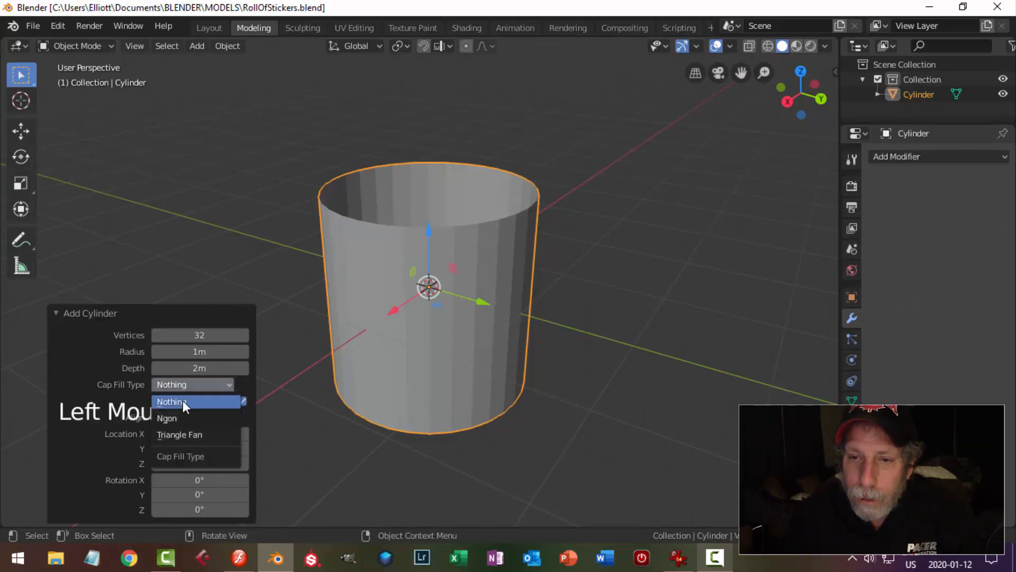
click(187, 402)
middle_drag(666, 294, 628, 315)
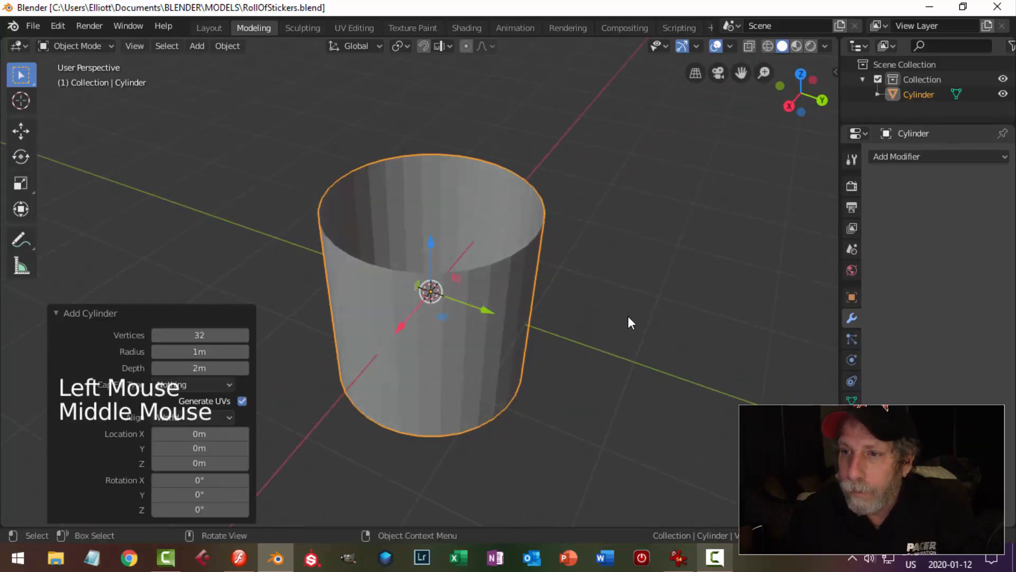
In Edit Mode, extrude both open rim loops of the cylinder and scale them inward, with Individual Origins as pivot point
key(Tab)
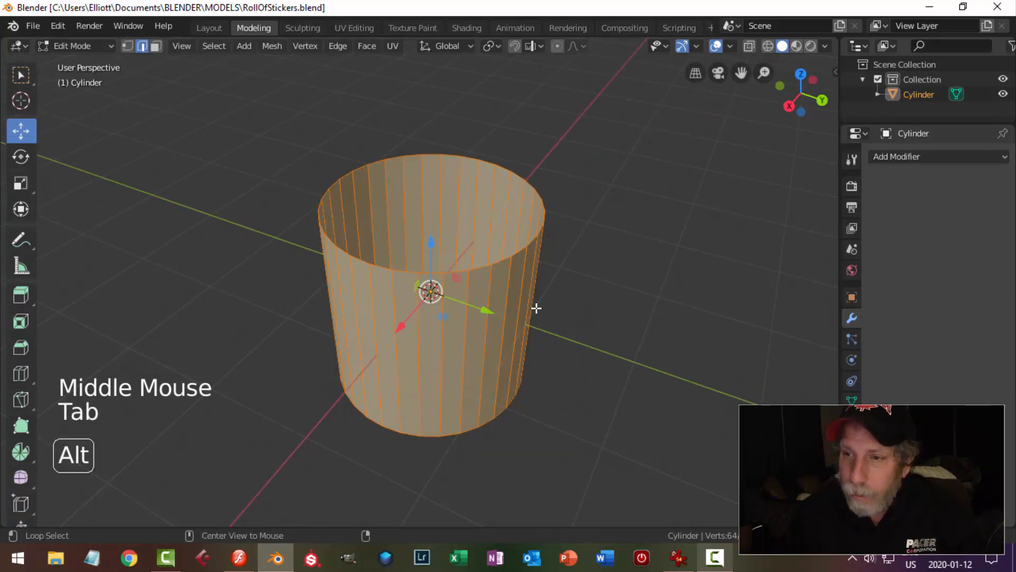
key(alt+a)
alt+shift+click(496, 261)
middle_drag(554, 381, 464, 282)
alt+shift+click(468, 291)
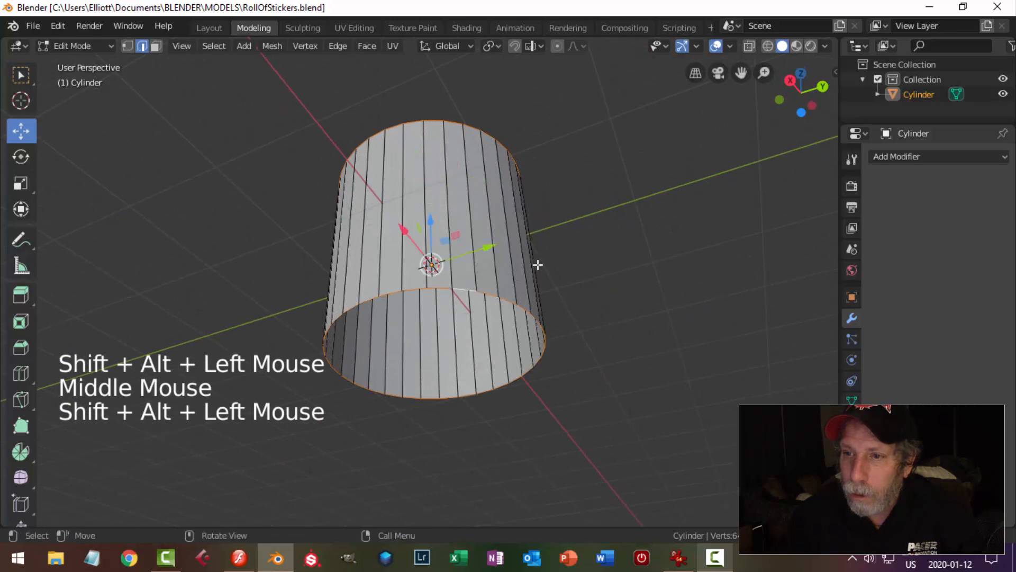
middle_drag(537, 265, 551, 338)
click(488, 46)
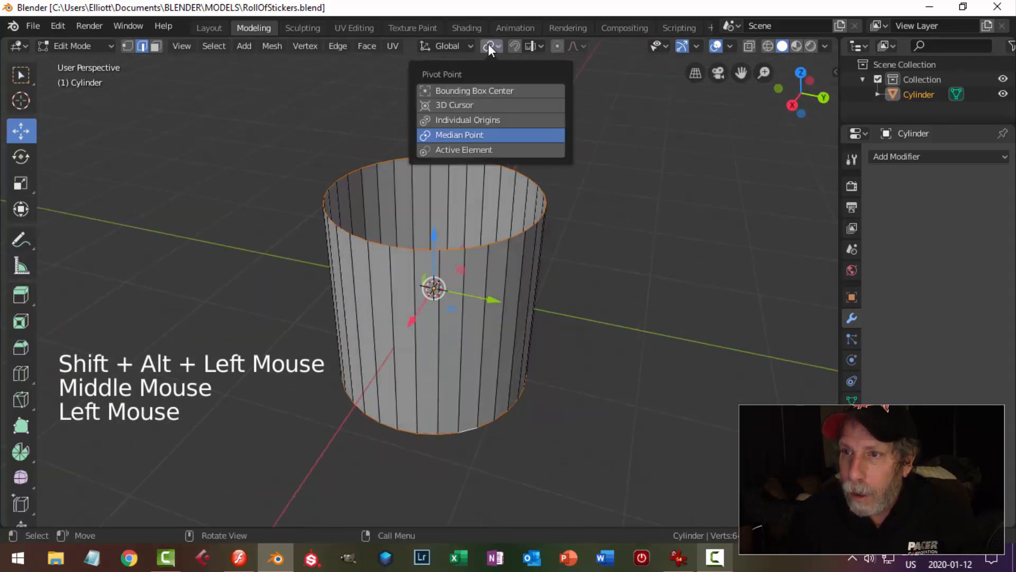
click(472, 120)
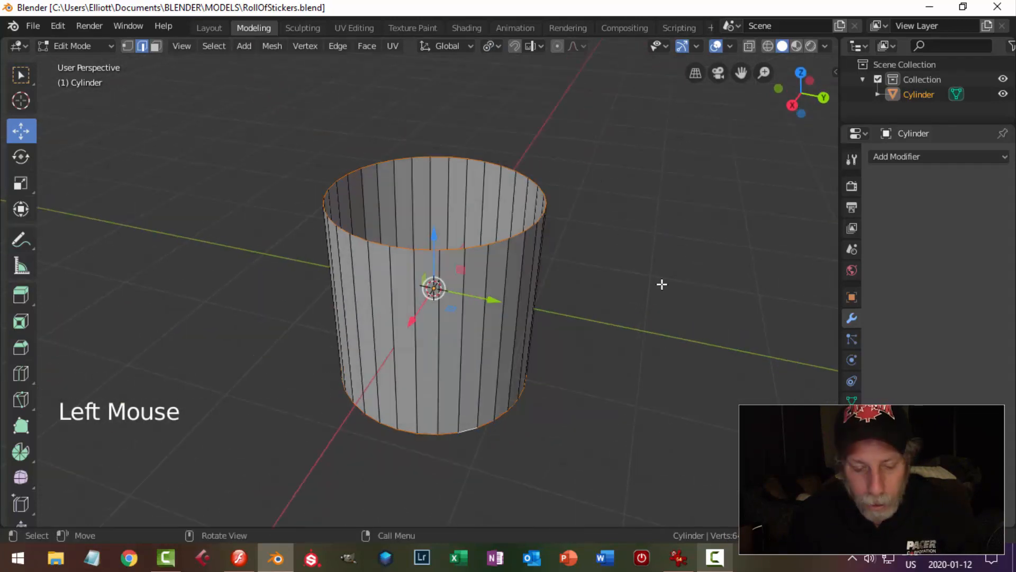
key(e)
key(s)
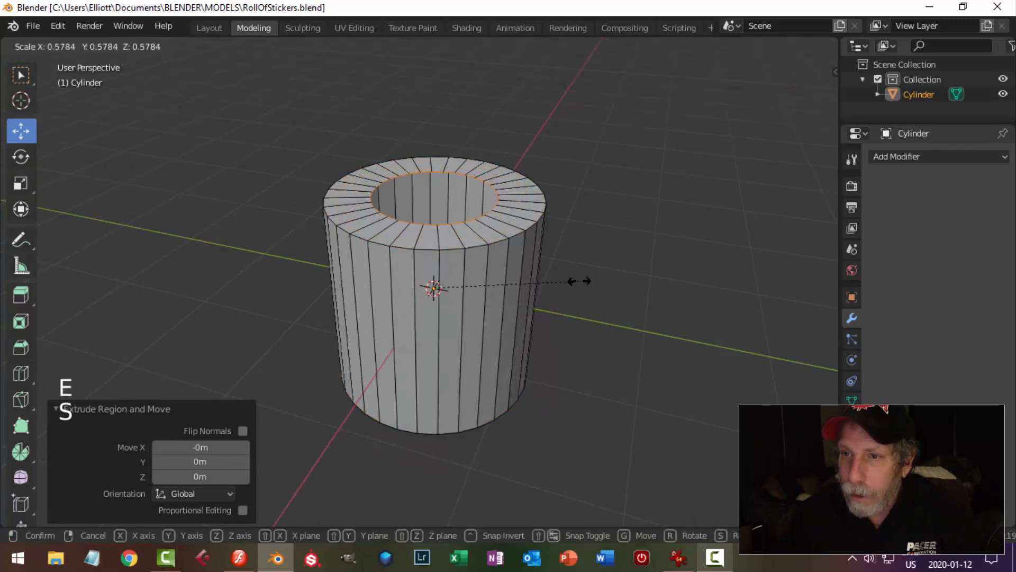
click(614, 278)
Bridge the two inner edge loops to close the core wall, and set the pivot point to Median Point
middle_drag(608, 300, 584, 290)
key(ctrl+e)
click(520, 224)
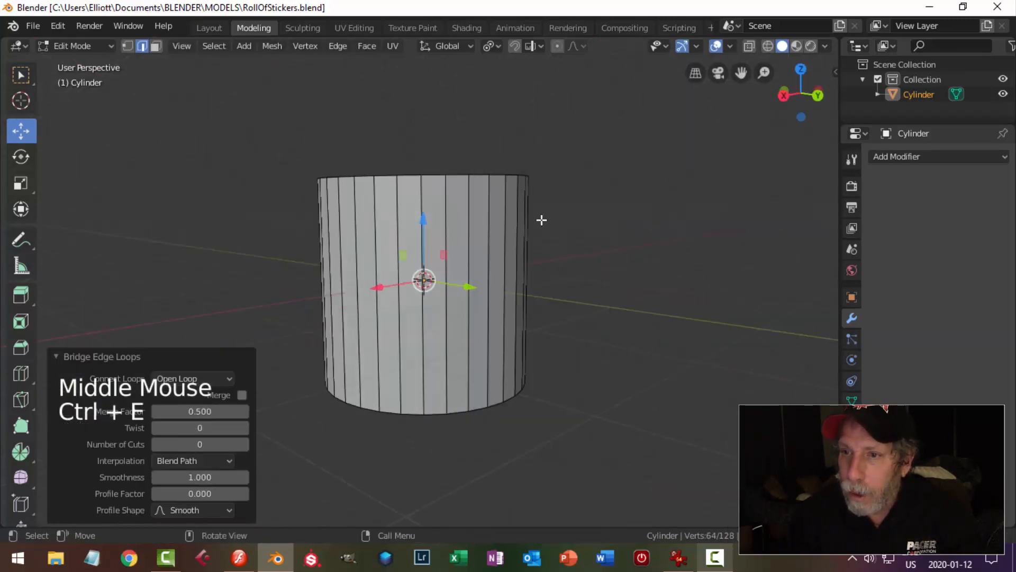
middle_drag(588, 216, 583, 300)
key(alt+a)
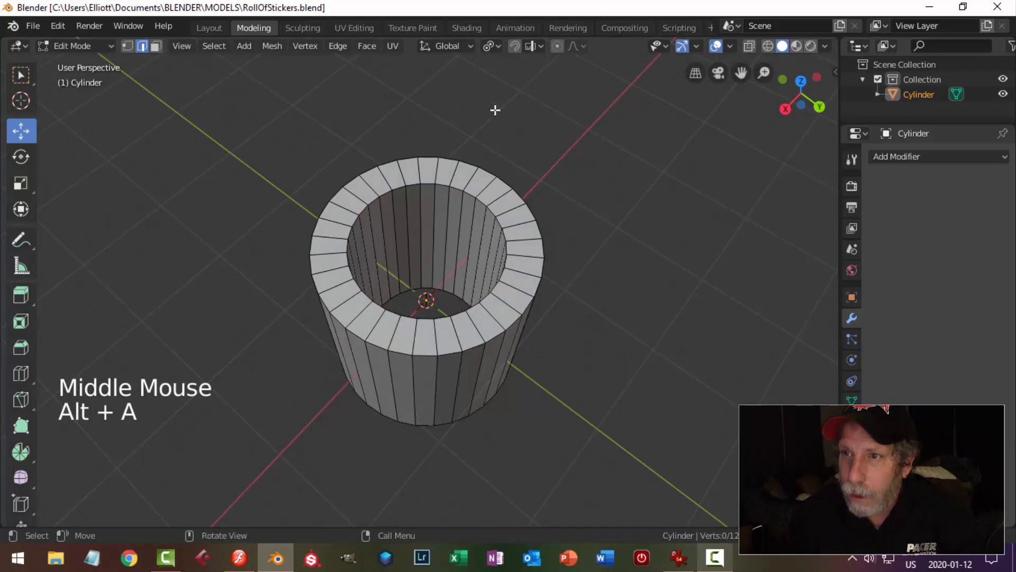
click(493, 45)
click(481, 138)
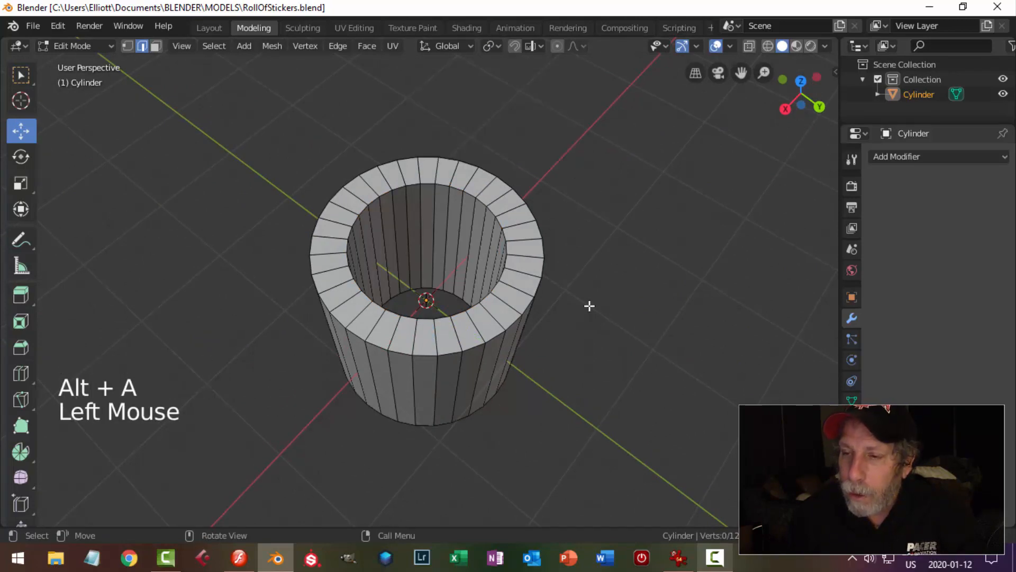
Add a centred loop cut around the ring face at each end of the roll
middle_drag(589, 302, 589, 263)
scroll(589, 264, up, 1)
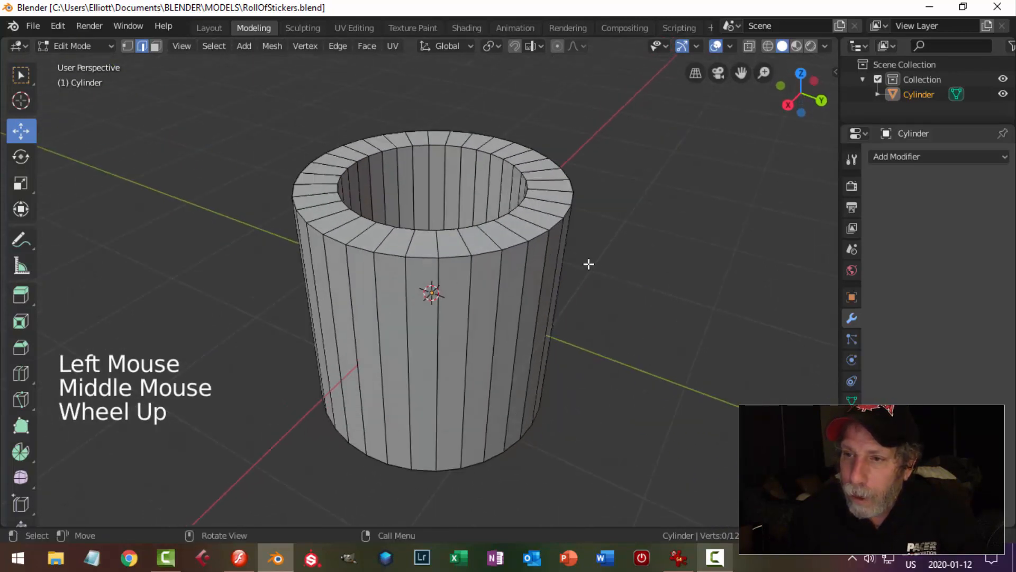
key(ctrl+r)
click(540, 212)
right_click(540, 211)
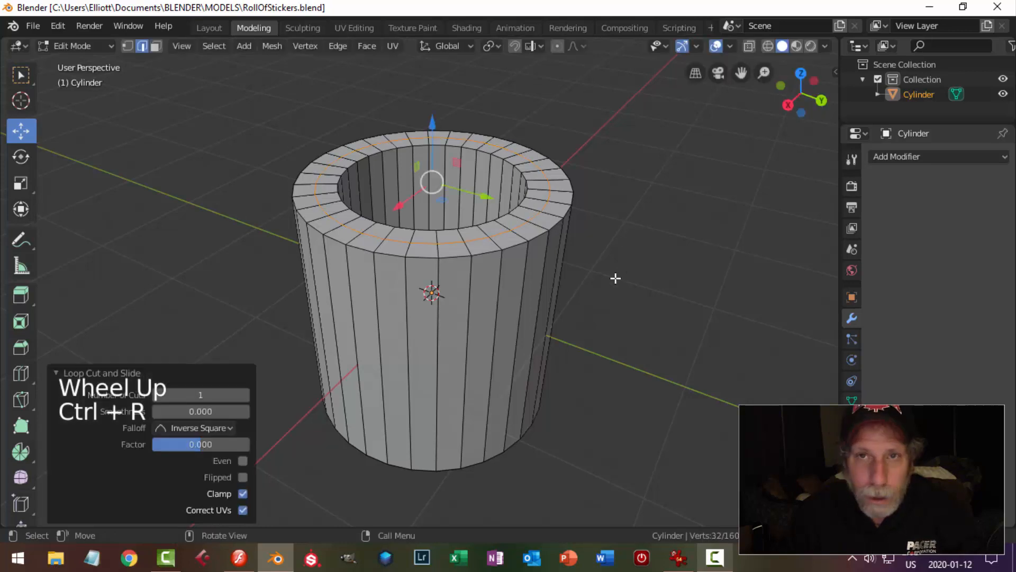
middle_drag(596, 355, 571, 182)
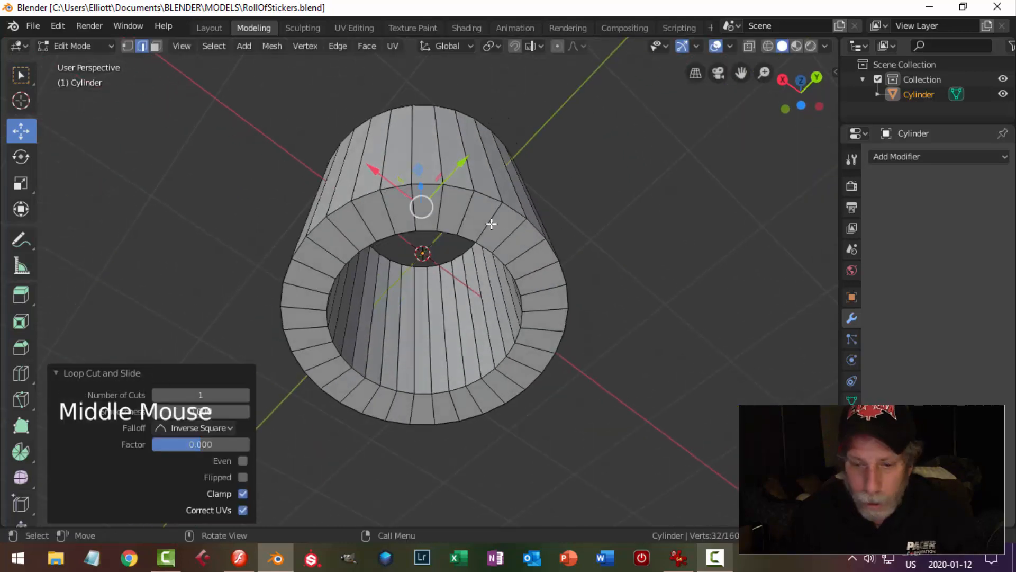
key(ctrl+r)
click(497, 221)
right_click(588, 193)
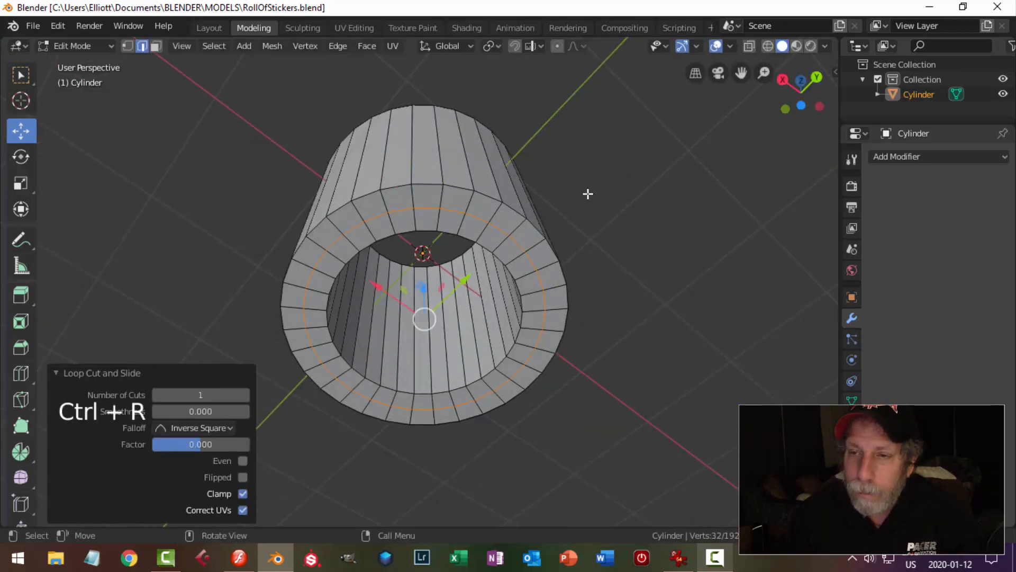
Select both end-face edge loops and scale them inward to about 0.85, excluding the Z axis
middle_drag(589, 189, 524, 292)
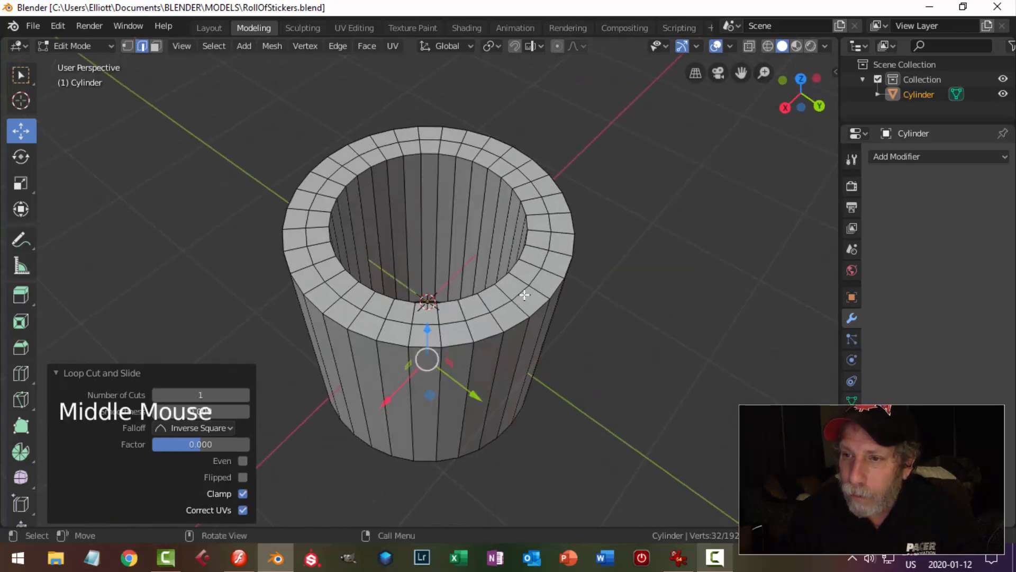
alt+shift+click(524, 292)
middle_drag(628, 315, 631, 286)
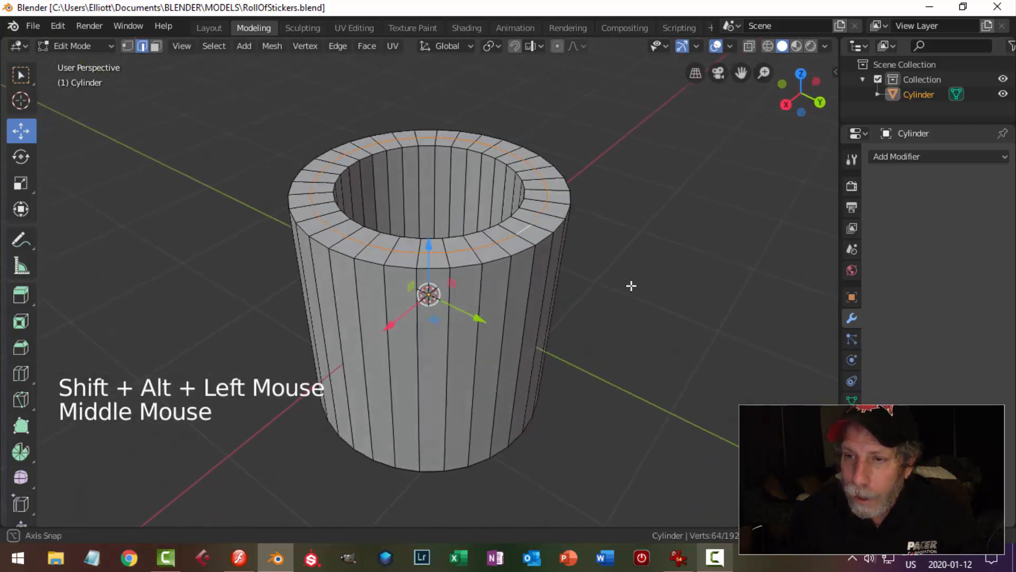
key(s)
key(shift+z)
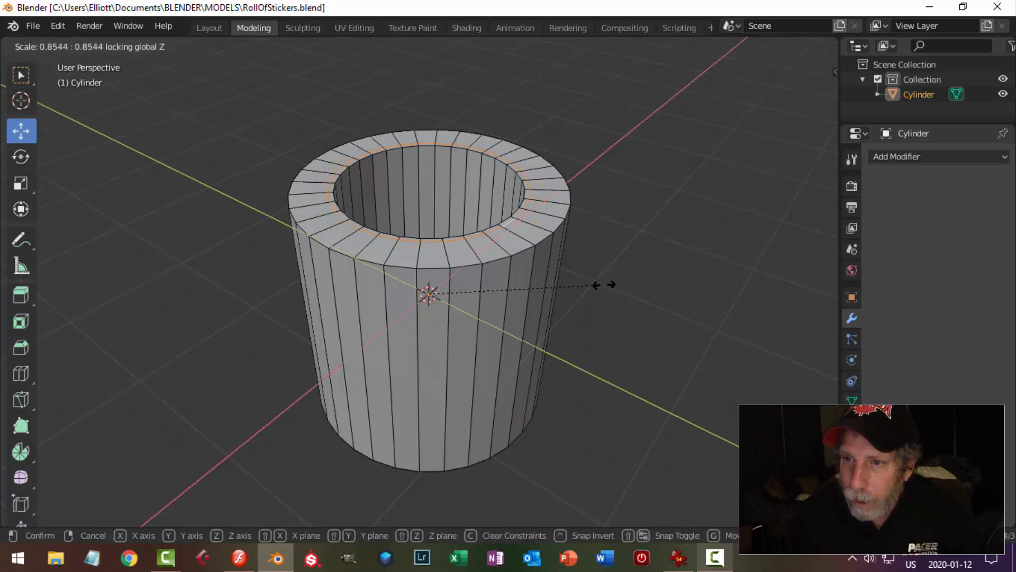
click(606, 284)
key(alt+a)
Extrude the thin inner face rings at both ends and scale them to 1.013 along Z, then return to Object Mode
middle_drag(611, 279, 556, 219)
scroll(574, 281, up, 2)
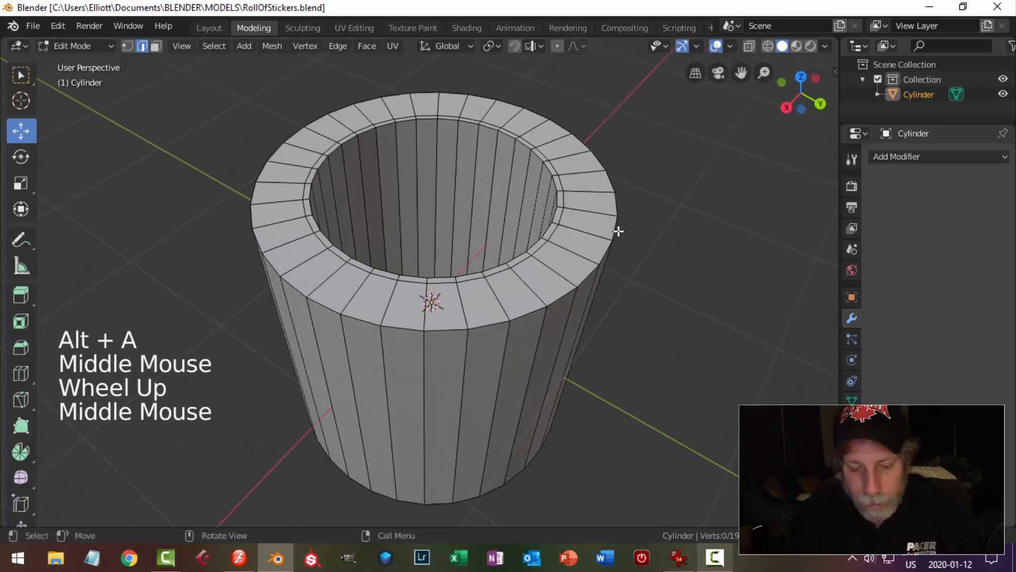
key(3)
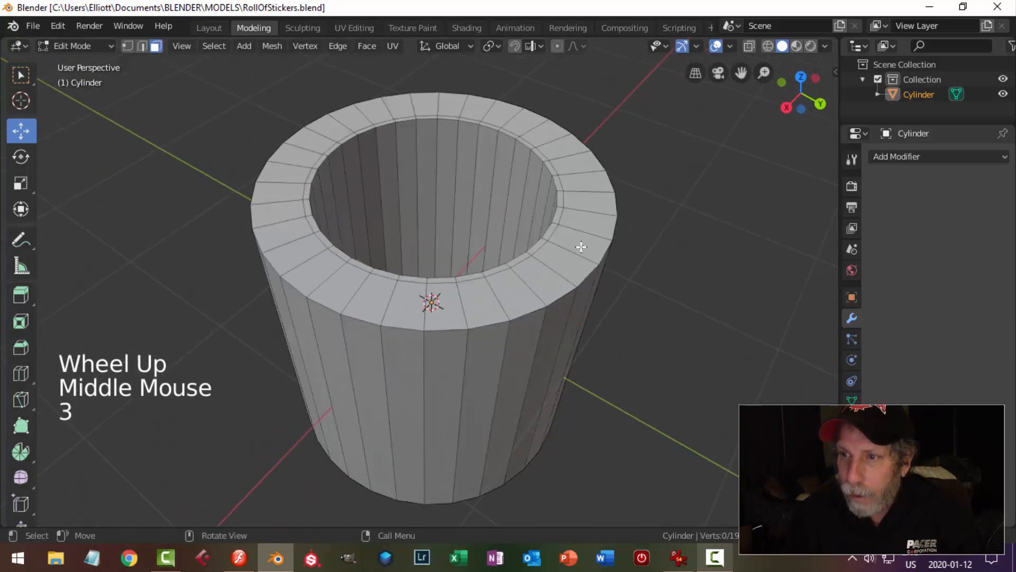
alt+shift+click(555, 223)
middle_drag(637, 349, 558, 247)
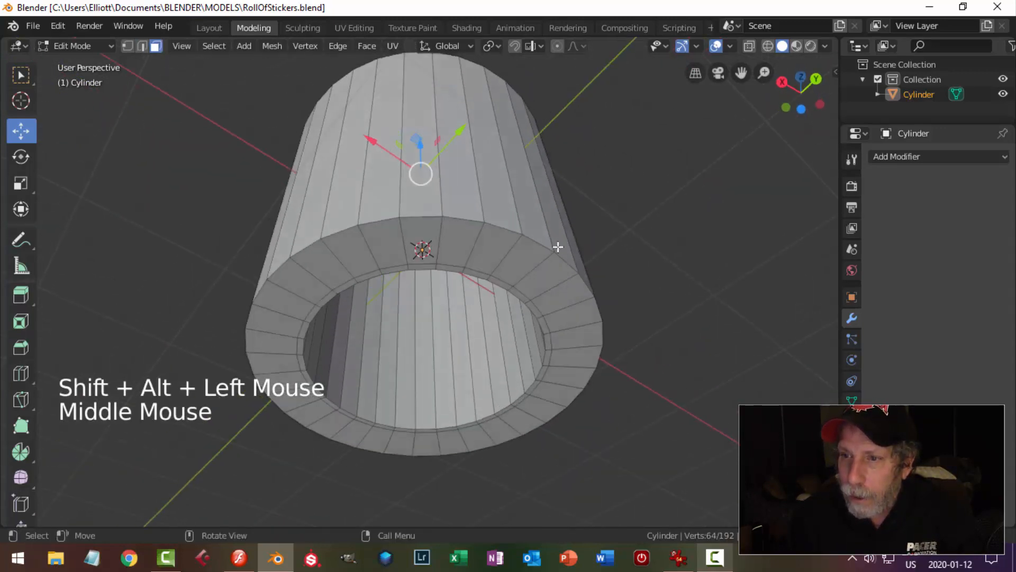
alt+shift+click(513, 289)
middle_drag(588, 195, 581, 350)
key(e)
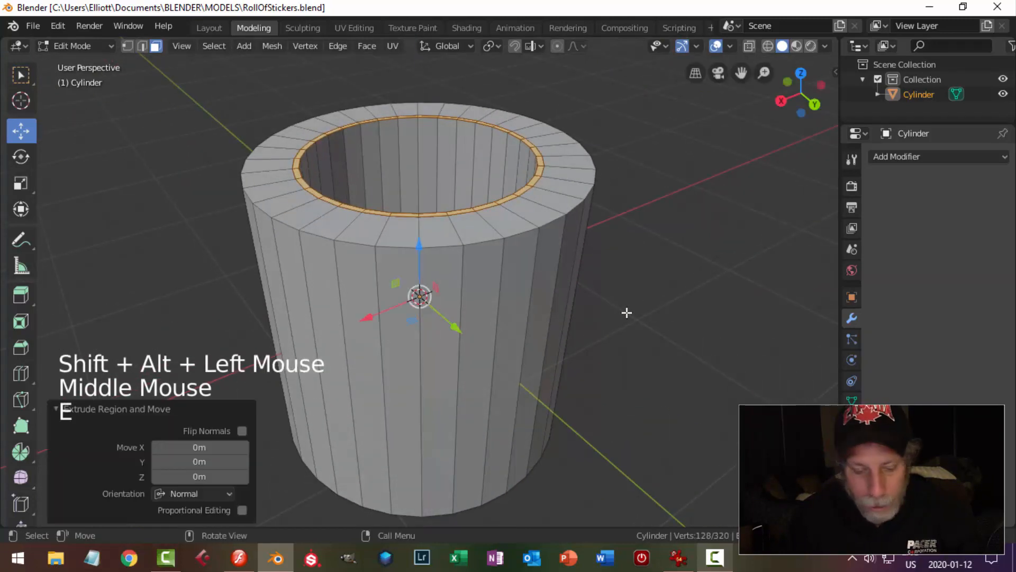
key(s)
key(shift)
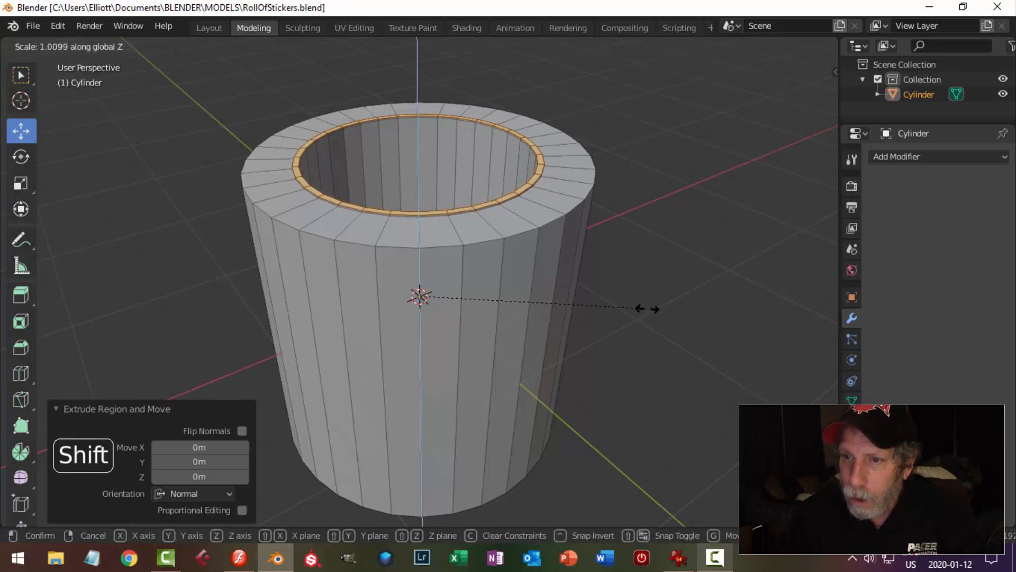
click(646, 301)
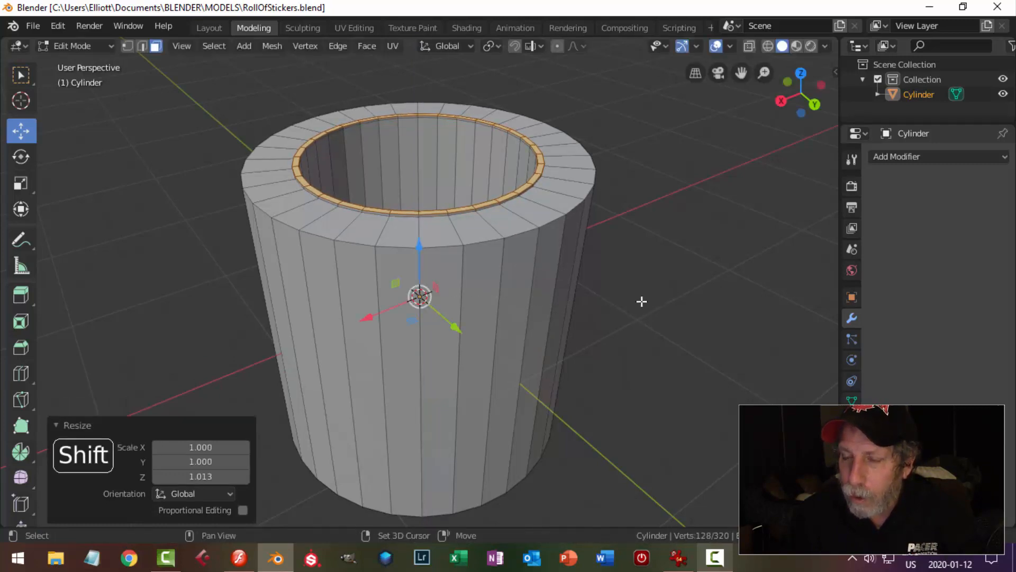
key(alt+a)
key(Tab)
In Edit Mode with edge selection, select the vertical edge at the roll's front centre and view it in front orthographic
mouse_move(551, 324)
middle_down()
mouse_move(506, 243)
mouse_move(542, 326)
middle_up()
scroll(541, 349, down, 2)
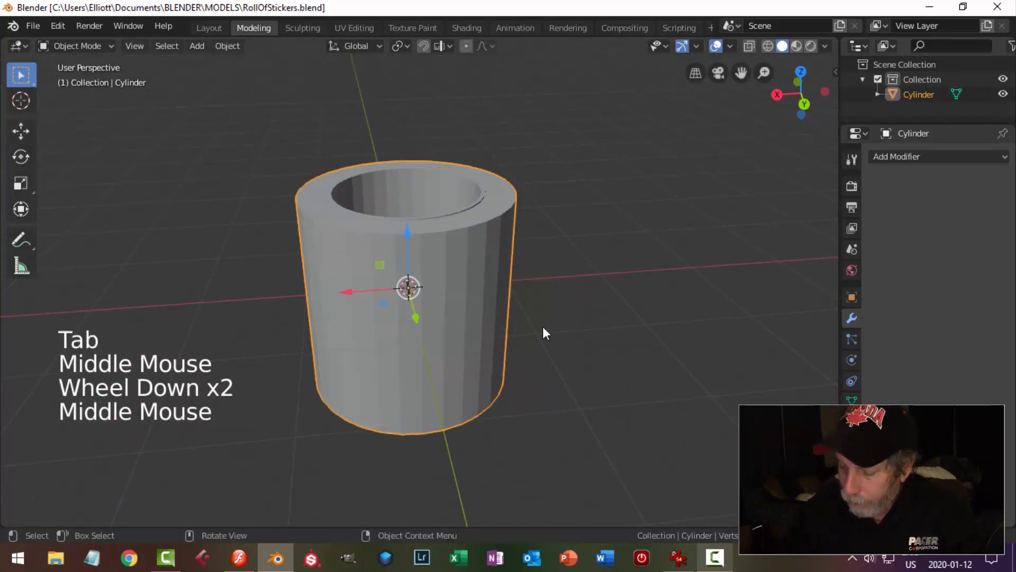
key(KP_1)
scroll(545, 333, up, 2)
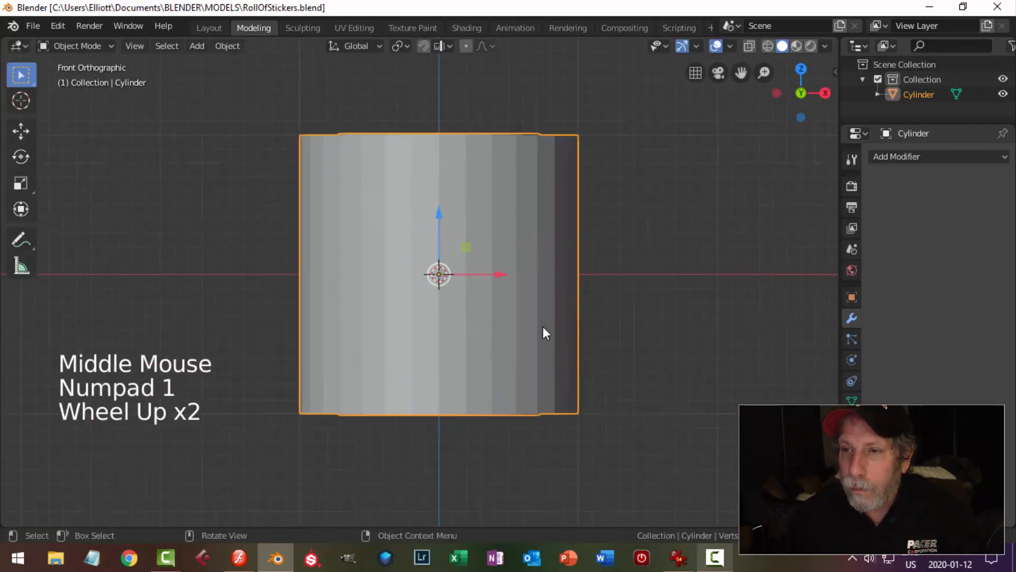
key(Tab)
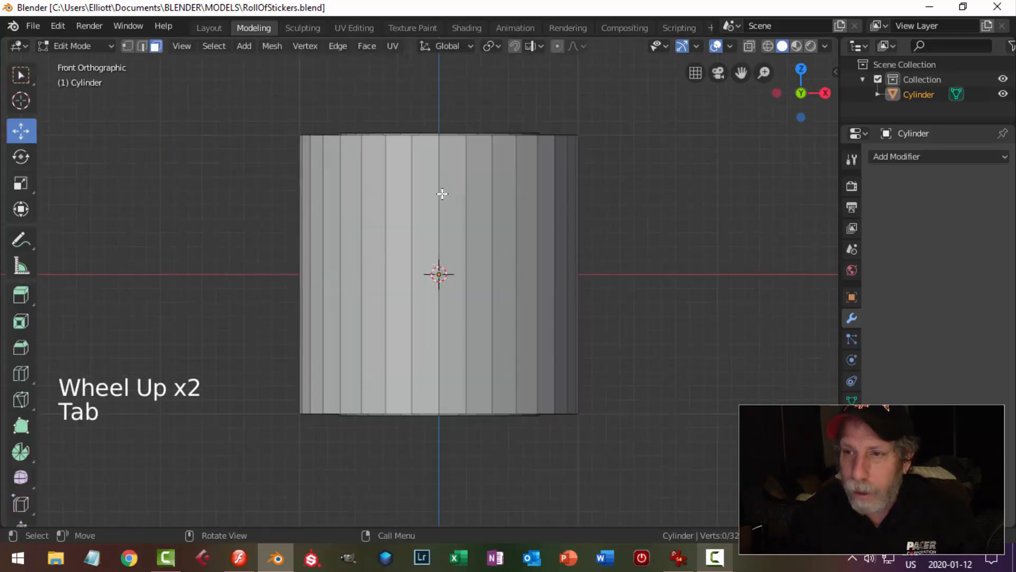
key(2)
click(438, 204)
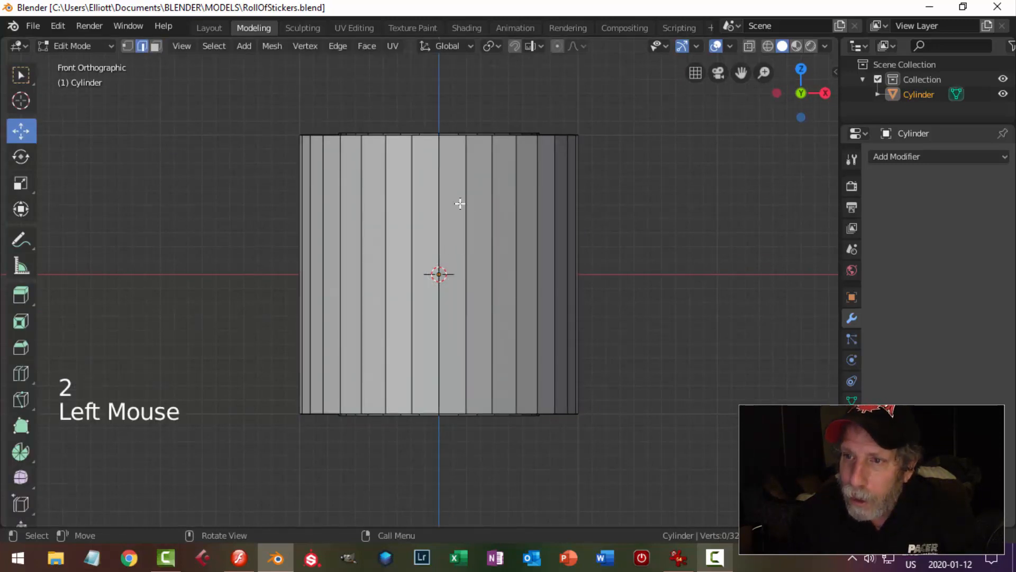
middle_drag(519, 198, 431, 281)
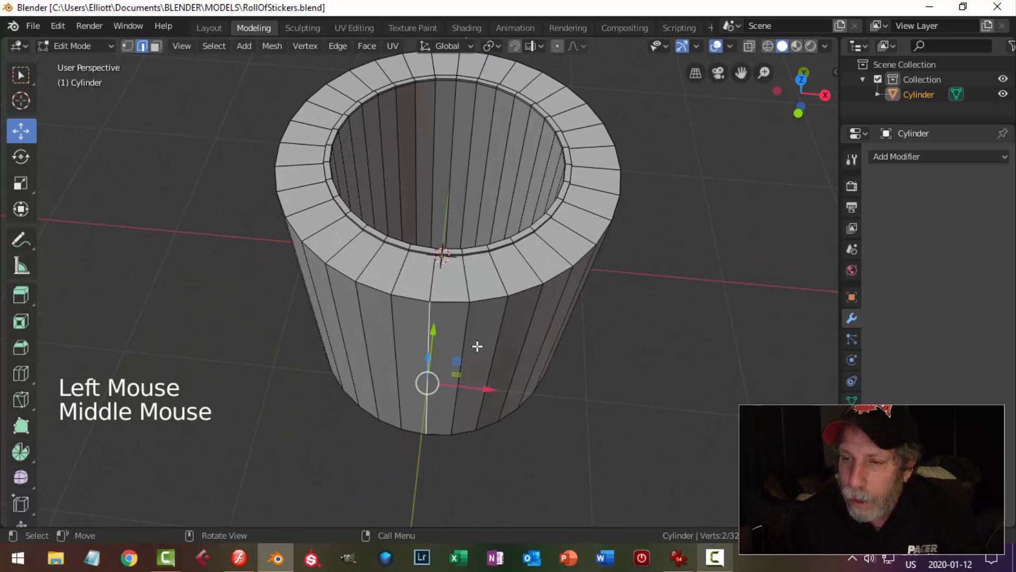
key(KP_1)
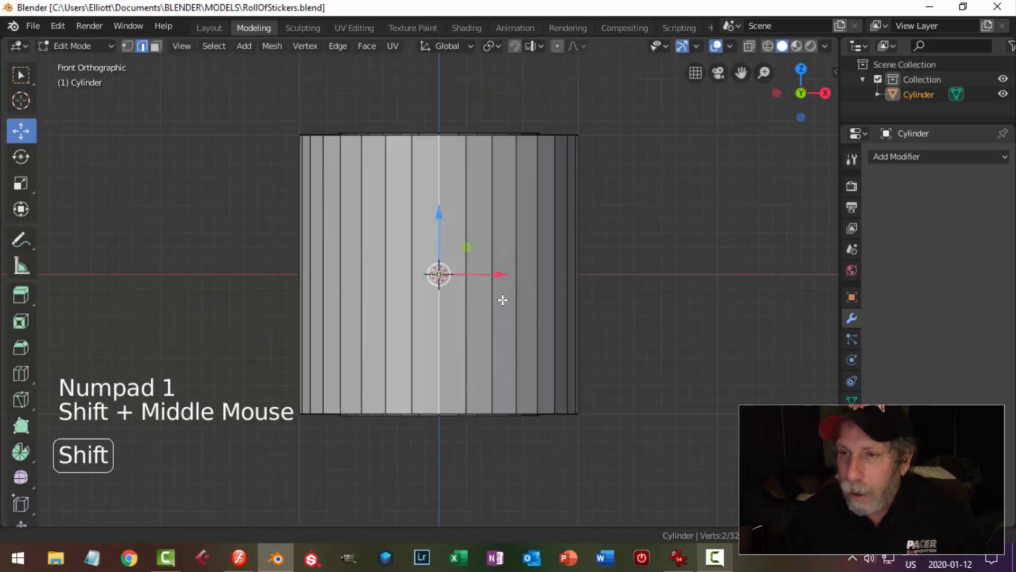
mouse_move(501, 300)
shift+middle_down()
mouse_move(479, 306)
mouse_move(493, 302)
shift+middle_up()
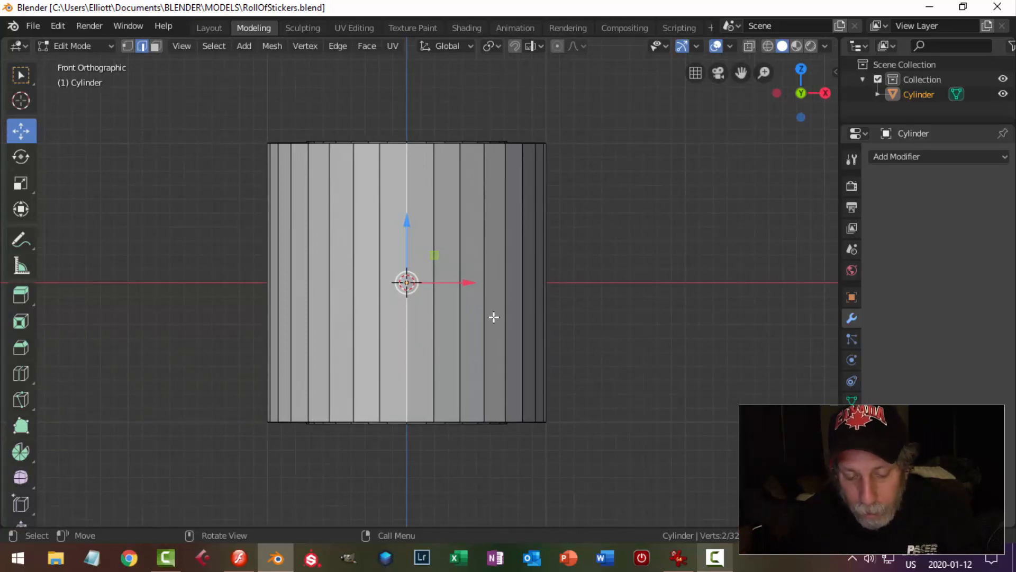
Extrude the selected front edge 1 m along X to form a flat flap, checking its end against the roll in wireframe
key(e)
drag(468, 284, 605, 293)
middle_drag(586, 230, 564, 188)
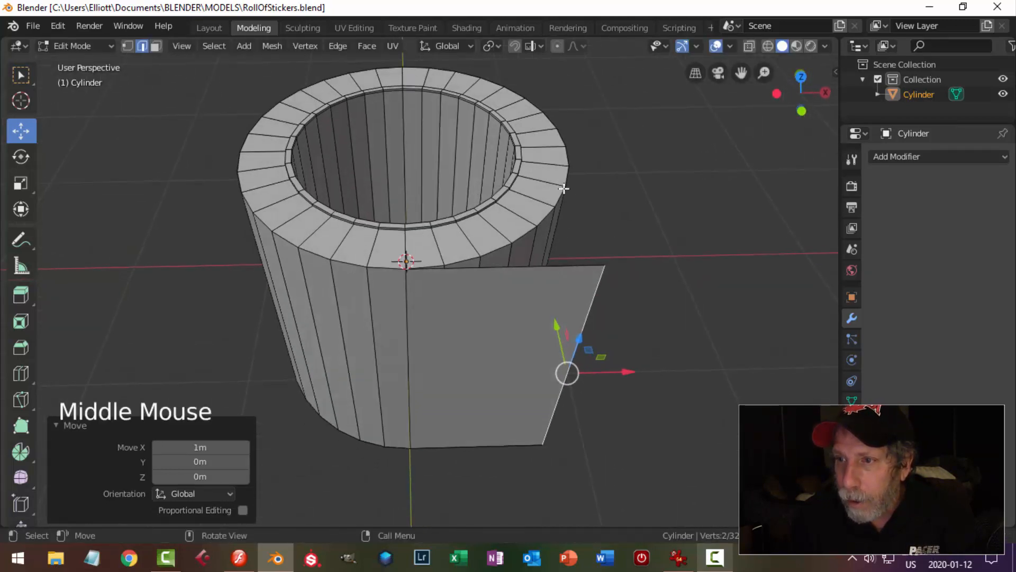
middle_drag(641, 260, 614, 250)
key(KP_1)
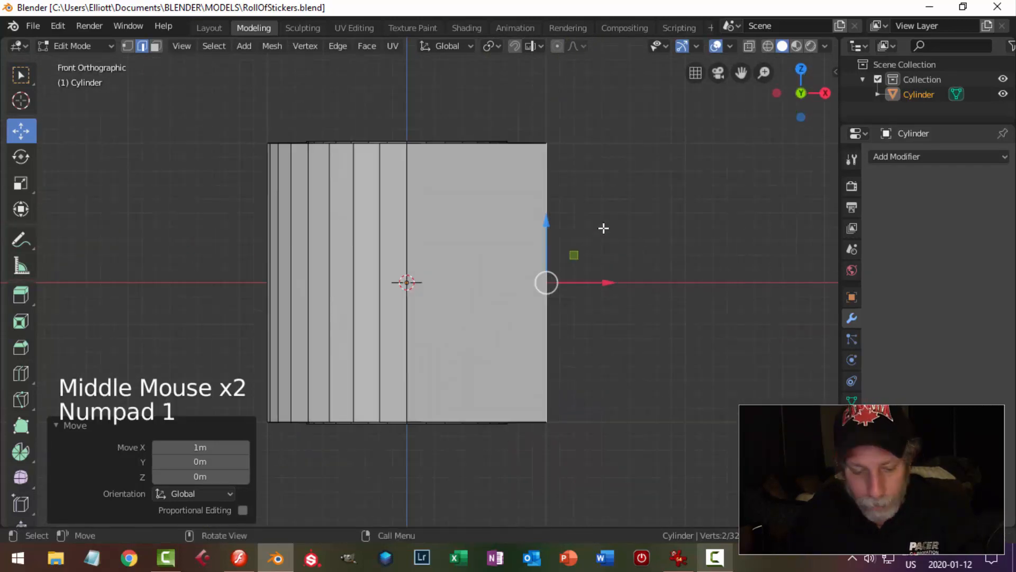
key(z)
click(490, 227)
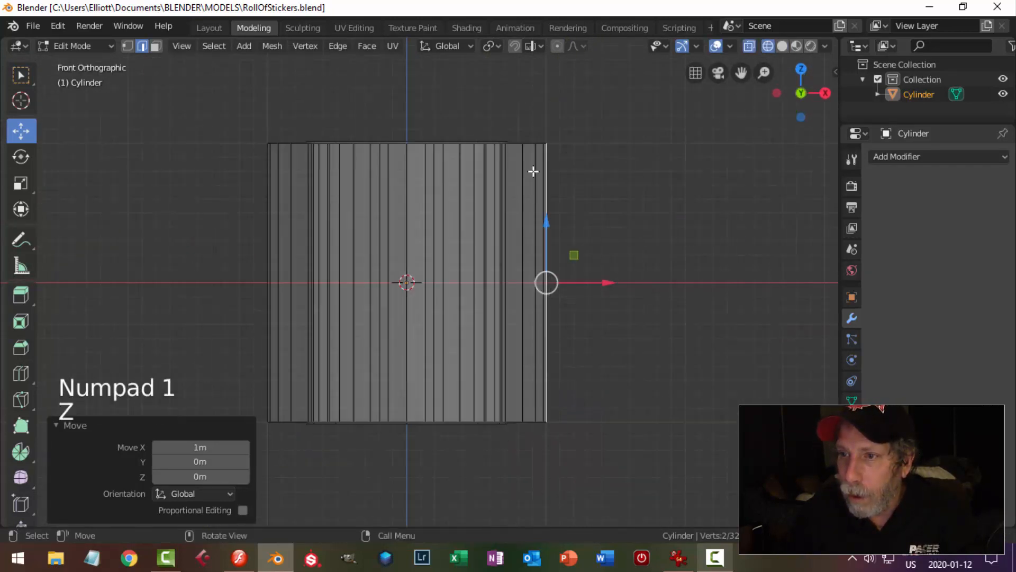
key(z)
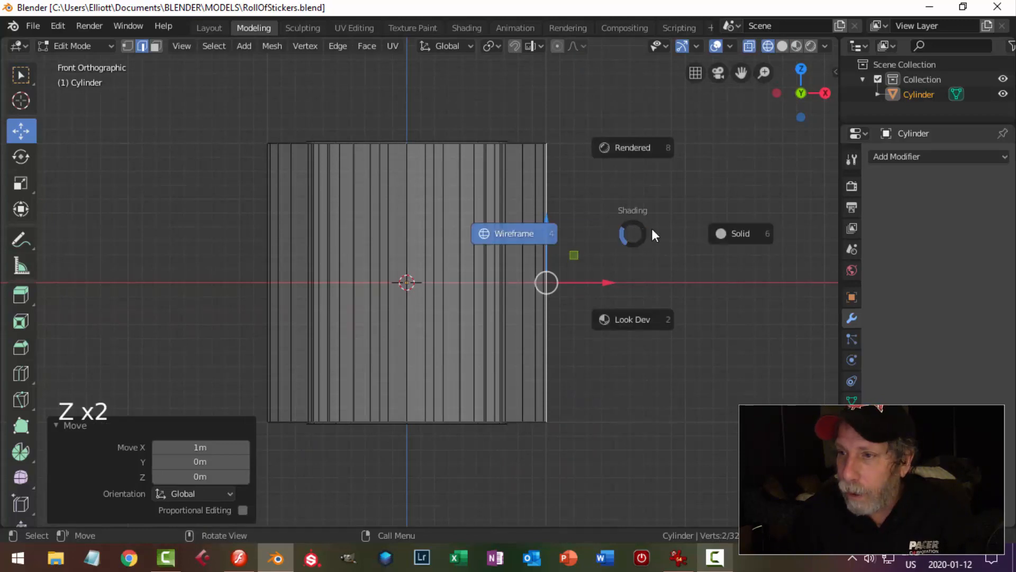
click(739, 229)
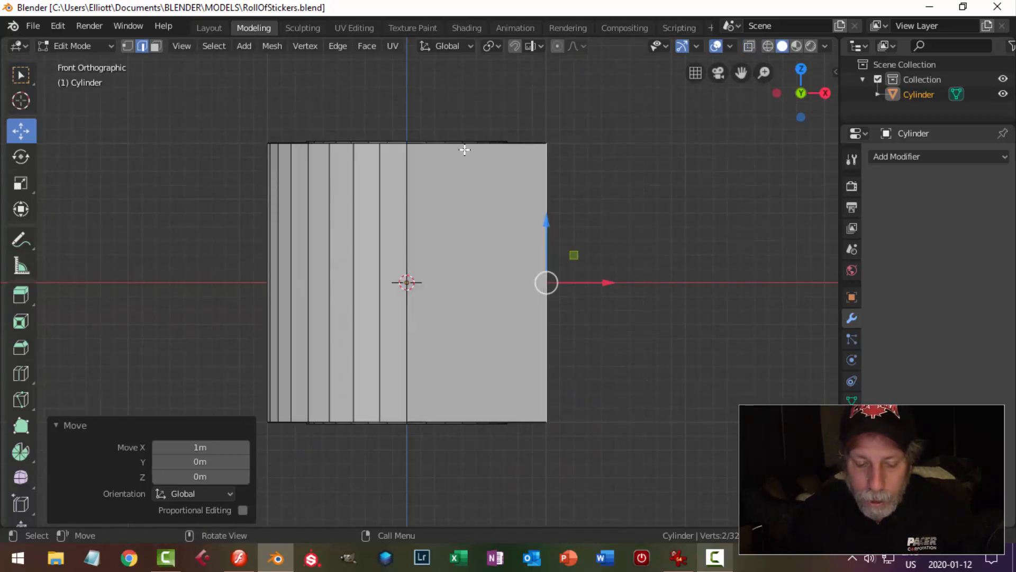
Divide the flap with four evenly spaced vertical loop cuts without sliding them, then deselect everything
key(ctrl+r)
scroll(465, 150, up, 2)
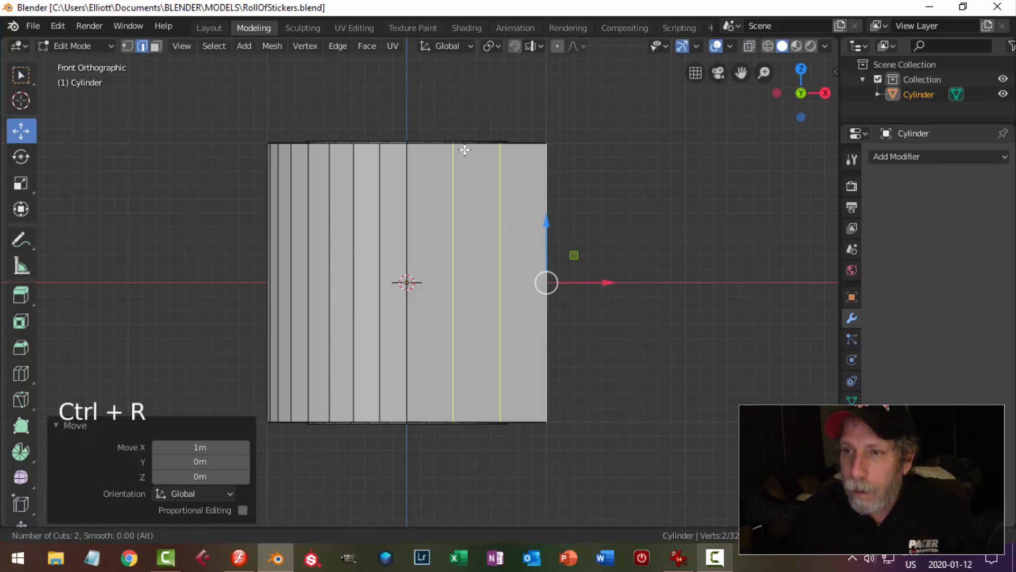
scroll(465, 150, up, 1)
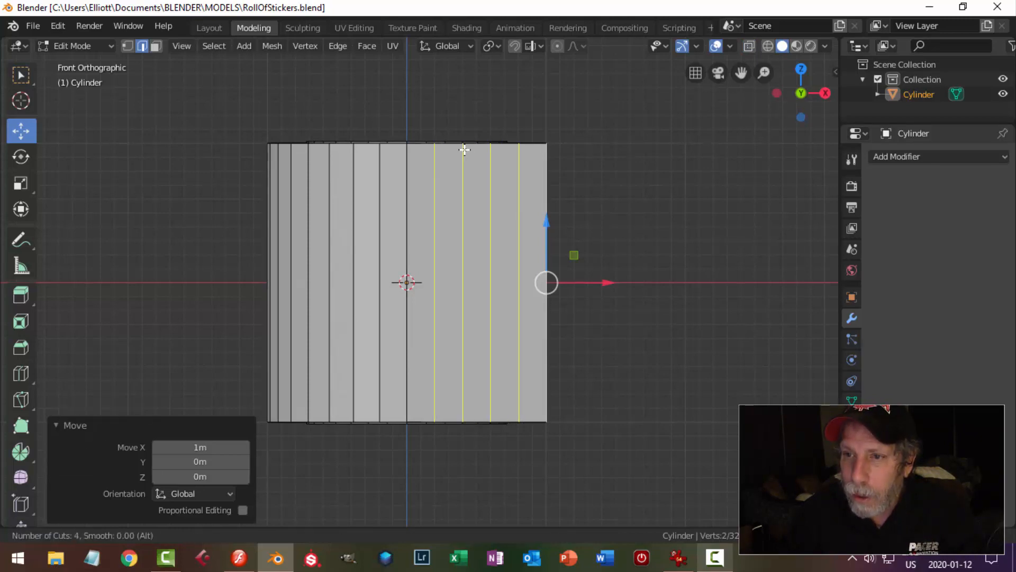
click(464, 150)
right_click(461, 148)
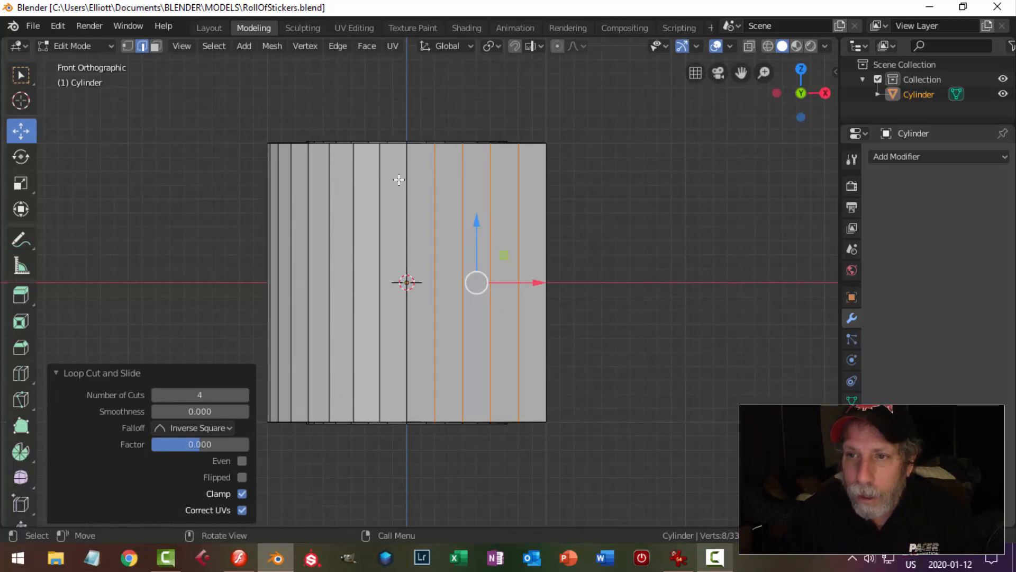
key(alt+a)
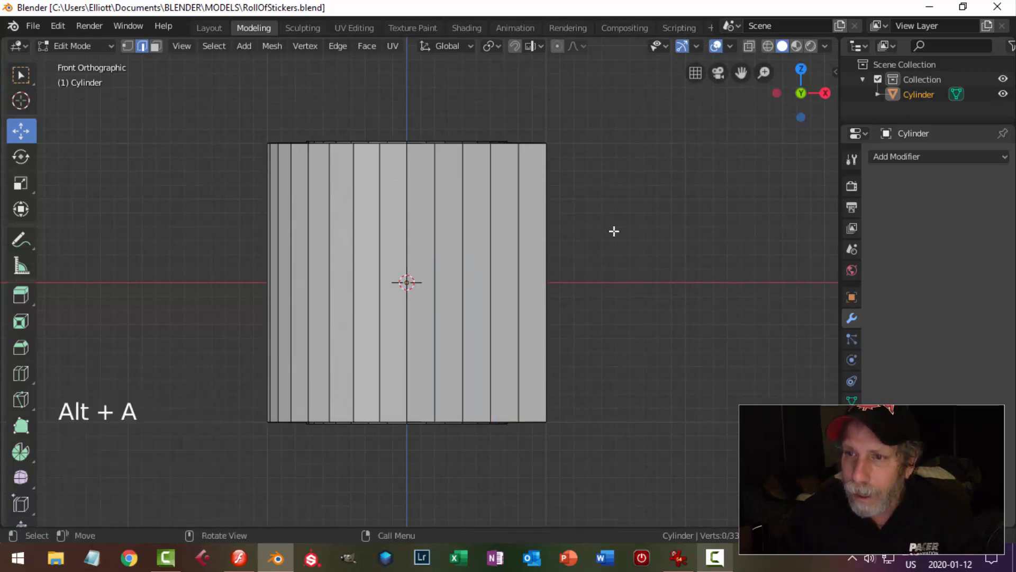
middle_drag(612, 229, 570, 274)
scroll(628, 274, down, 2)
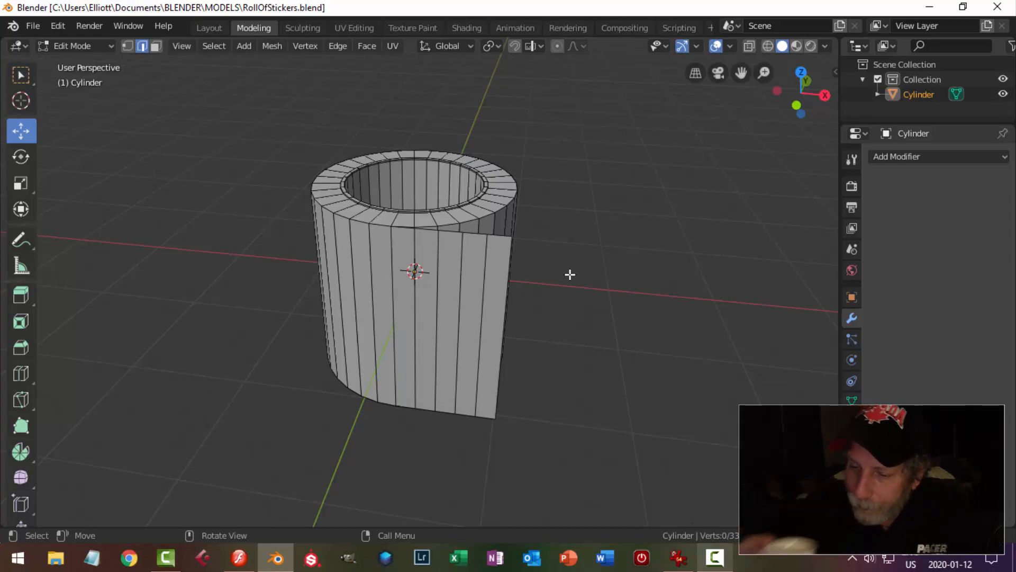
Return to Object Mode, create a new default material for the roll, and show it in Look Dev shading
key(Tab)
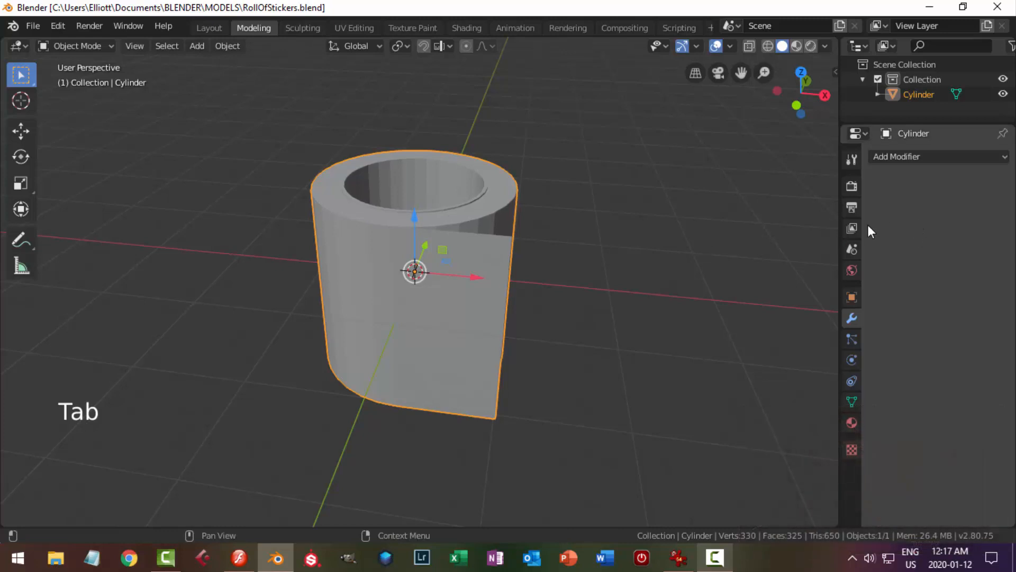
click(851, 423)
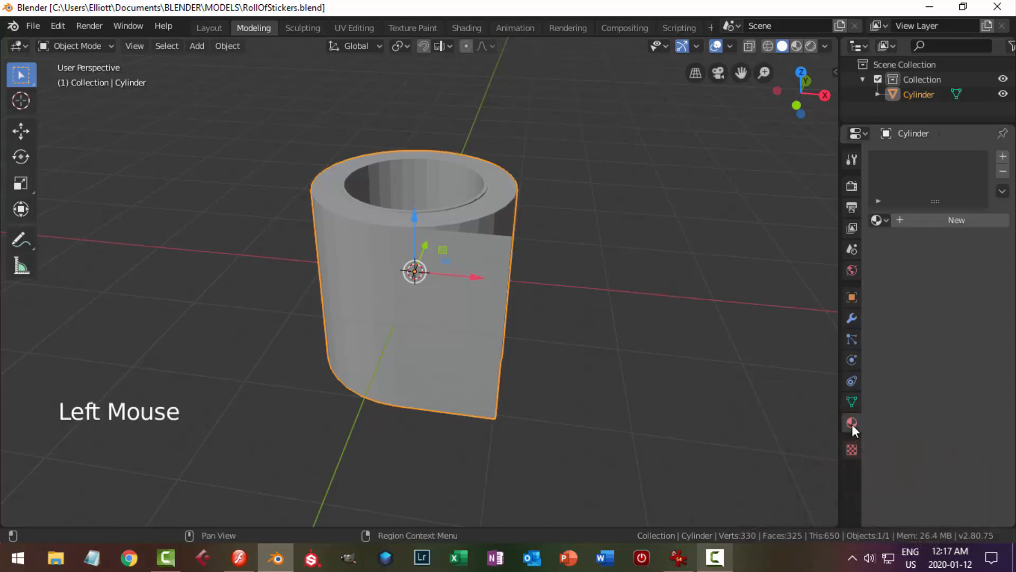
click(938, 224)
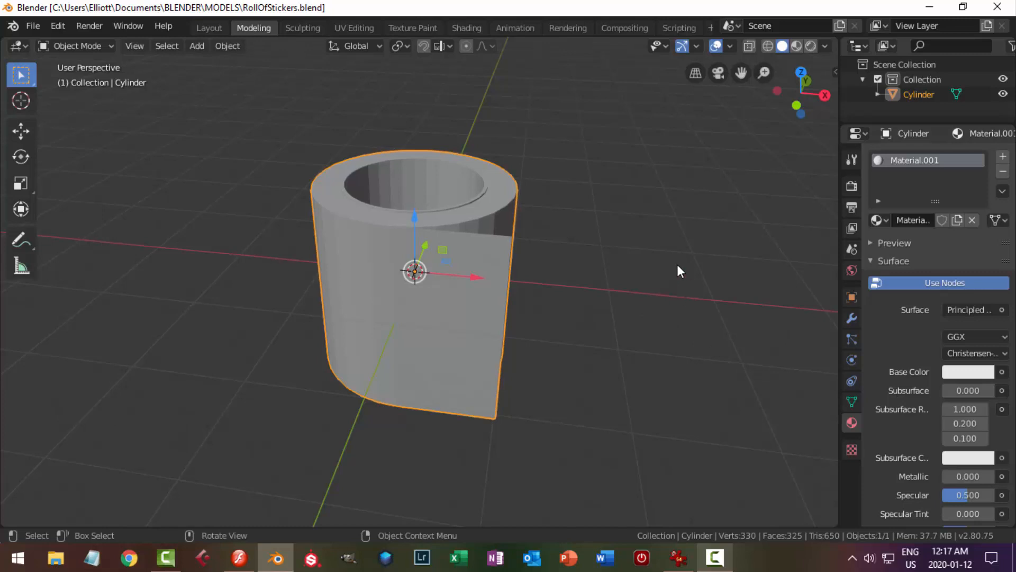
middle_drag(678, 265, 645, 297)
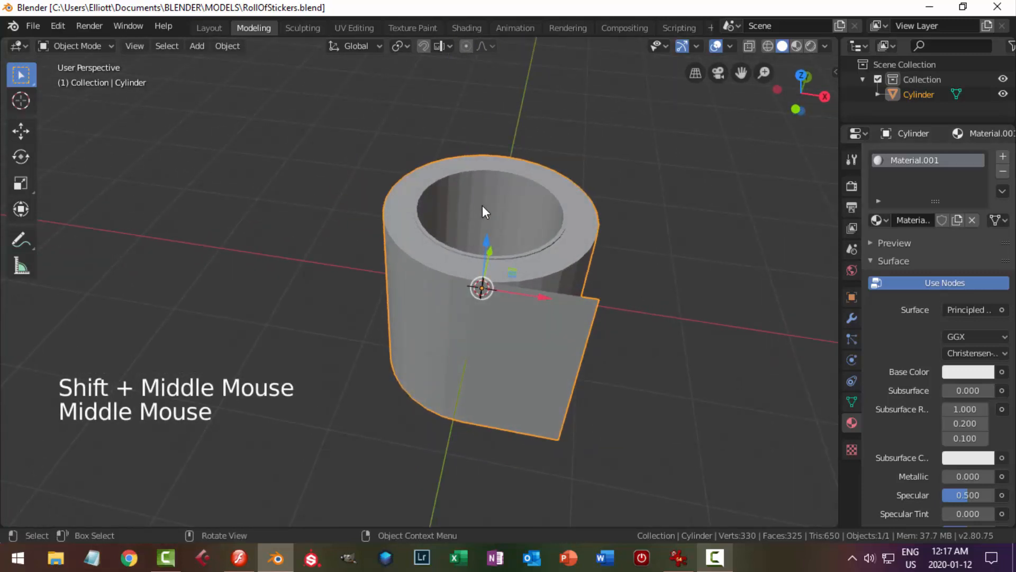
click(797, 47)
mouse_move(652, 335)
middle_down()
mouse_move(655, 277)
mouse_move(561, 313)
mouse_move(642, 322)
mouse_move(593, 325)
mouse_move(604, 347)
middle_up()
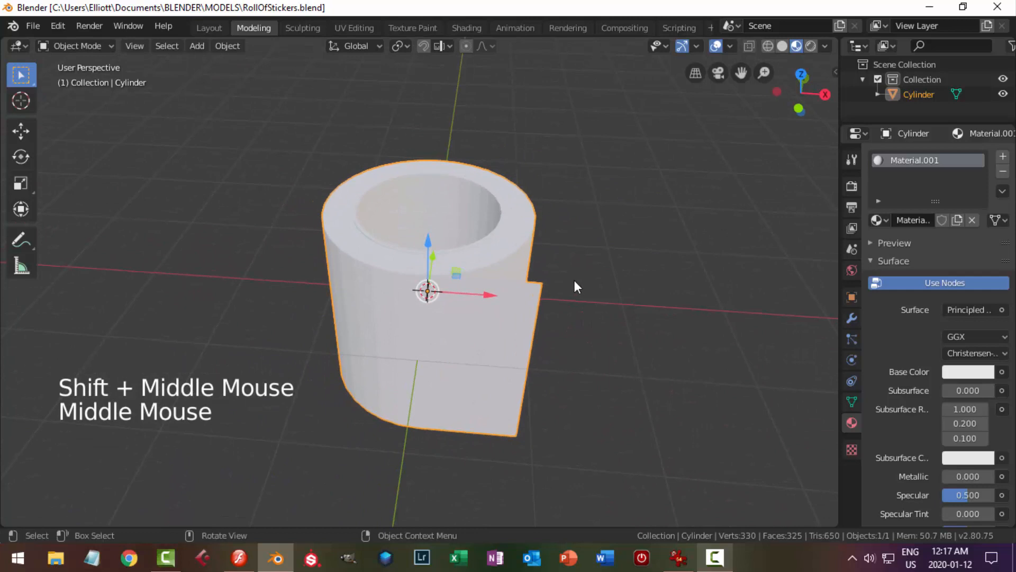
In Edit Mode, select the roll's inner wall face loop and grow the selection three times to include the raised core rims
key(Tab)
shift+middle_drag(464, 226, 514, 256)
key(3)
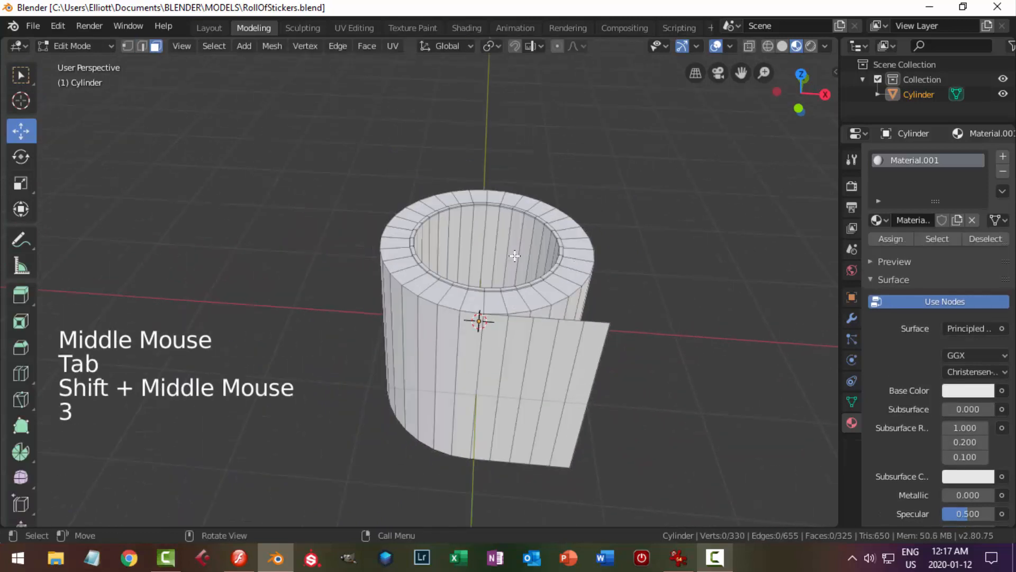
alt+shift+click(496, 245)
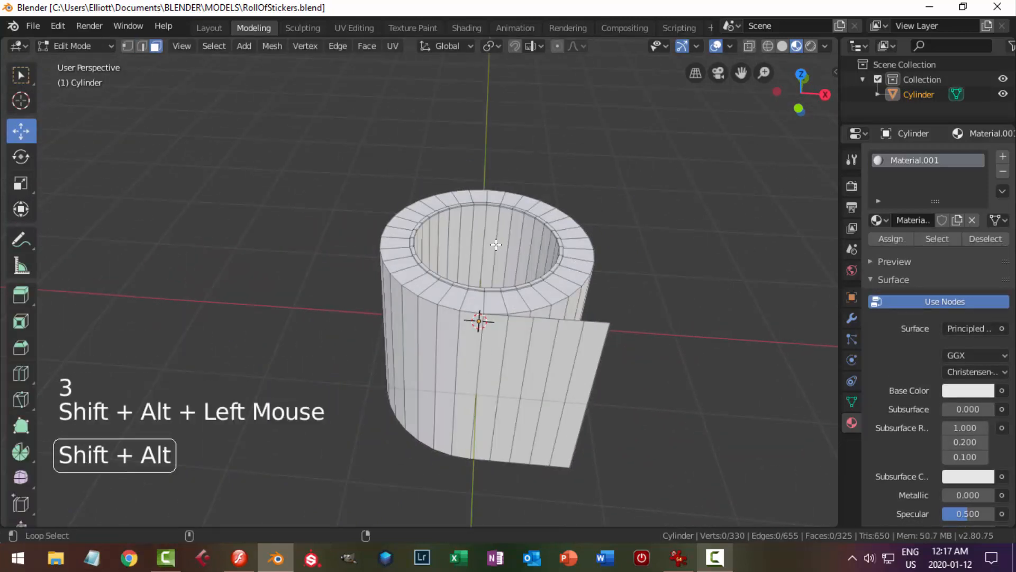
scroll(644, 281, up, 3)
middle_drag(638, 278, 601, 253)
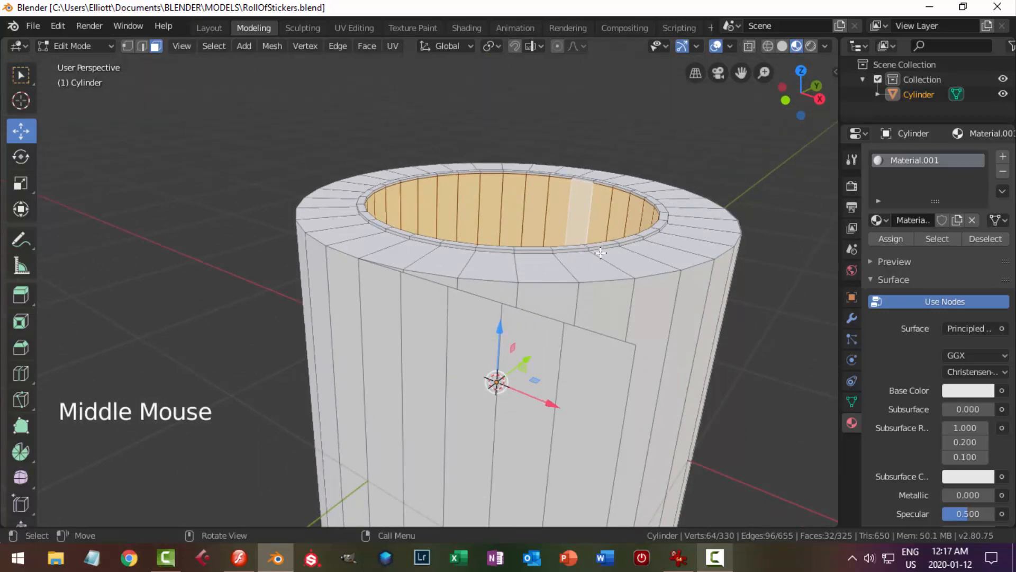
key(ctrl+KP_Add)
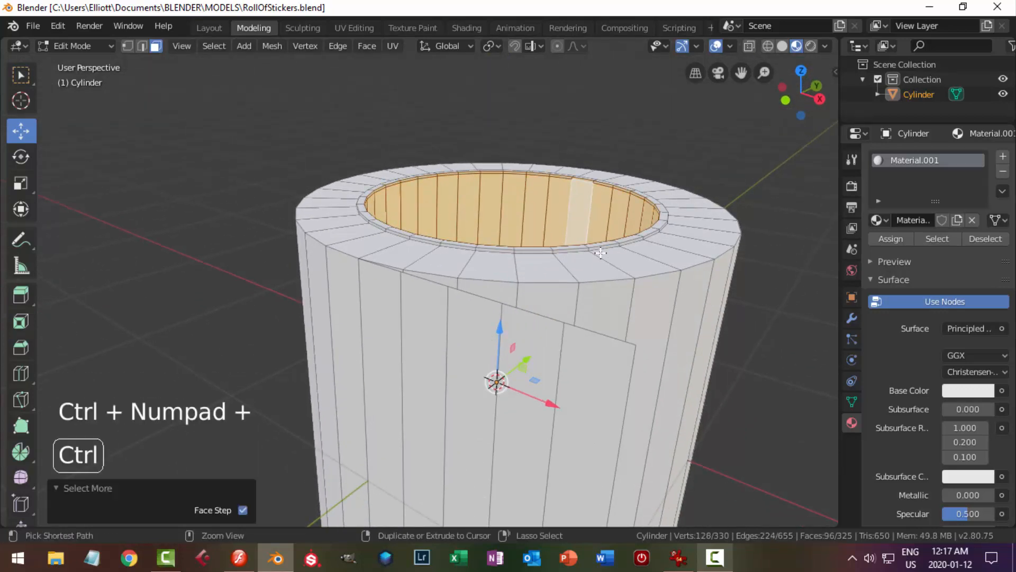
key(ctrl+KP_Add)
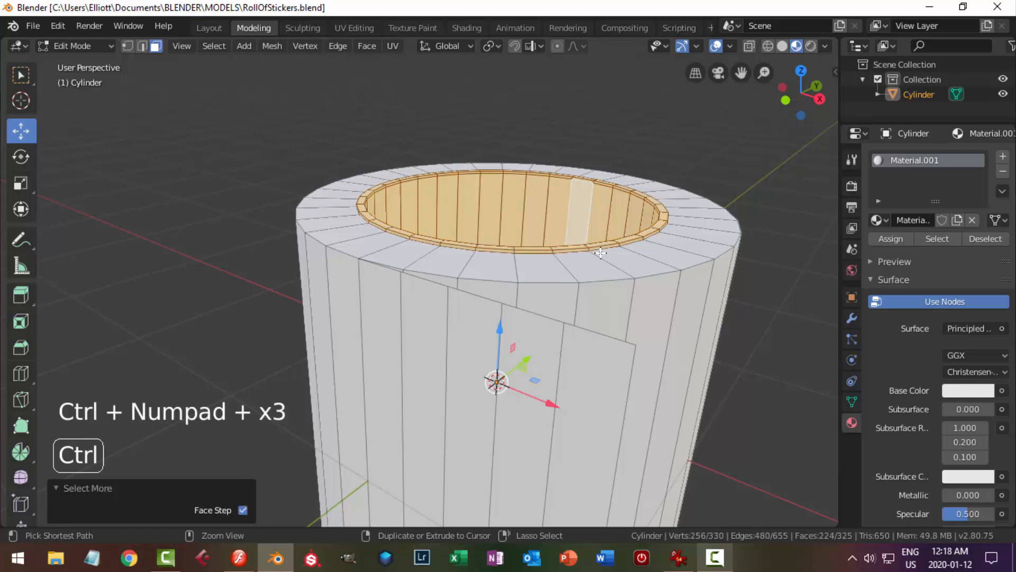
scroll(424, 147, up, 3)
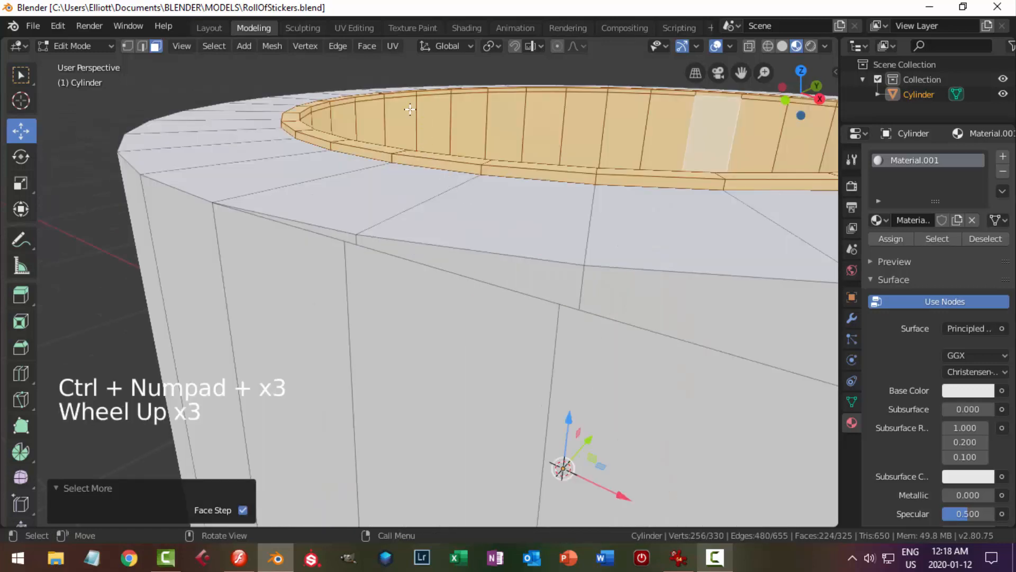
scroll(588, 216, down, 2)
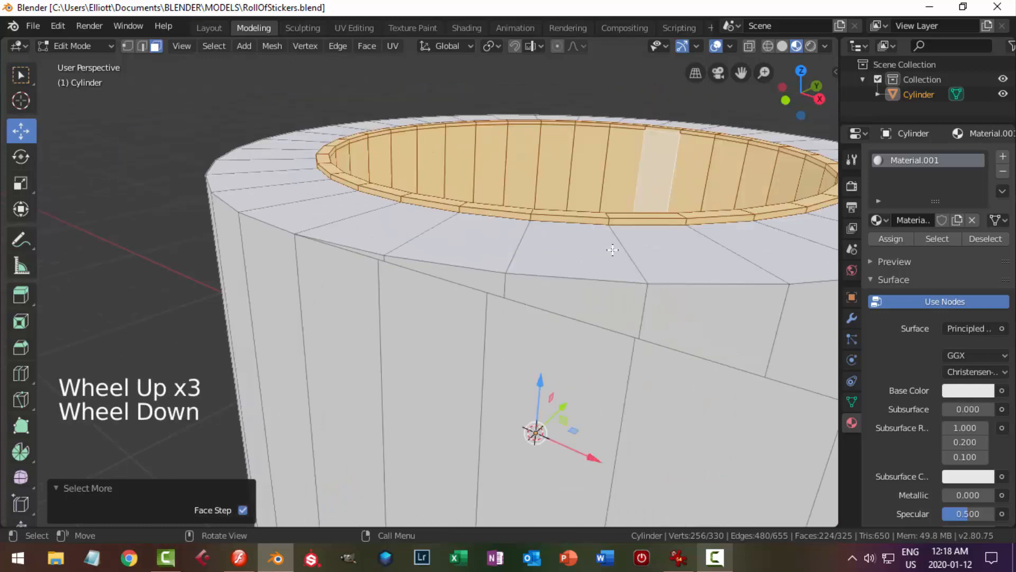
shift+middle_drag(609, 249, 572, 319)
Add a second material with a dark brown base color and assign it to the selected core faces, then clear the selection
click(1003, 157)
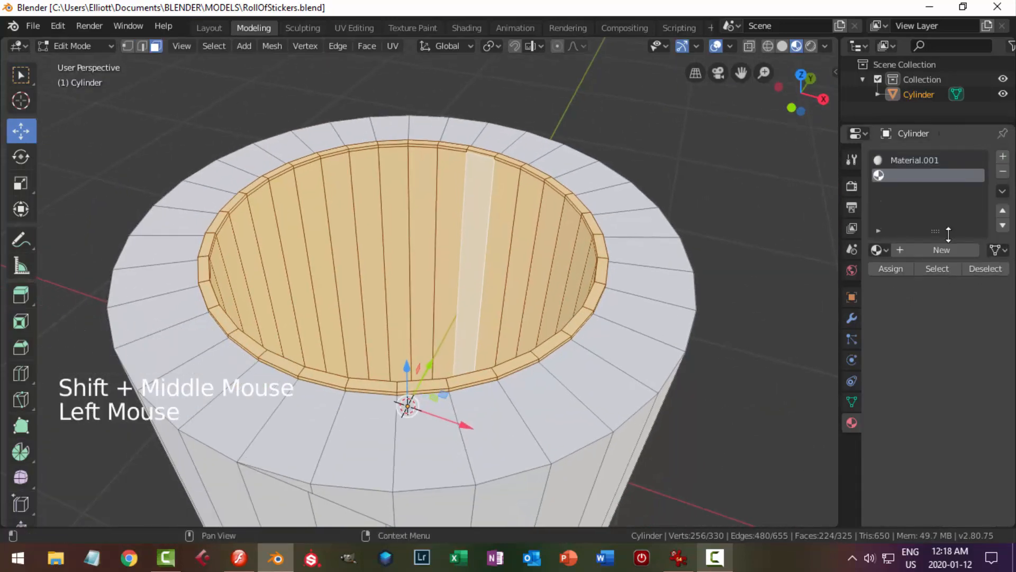
click(931, 249)
click(970, 419)
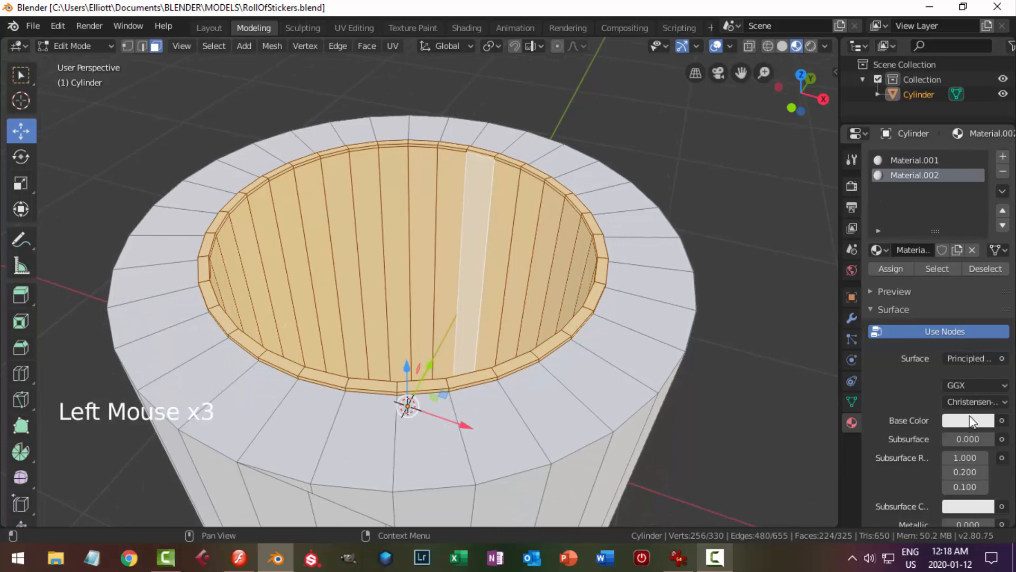
drag(893, 293, 894, 296)
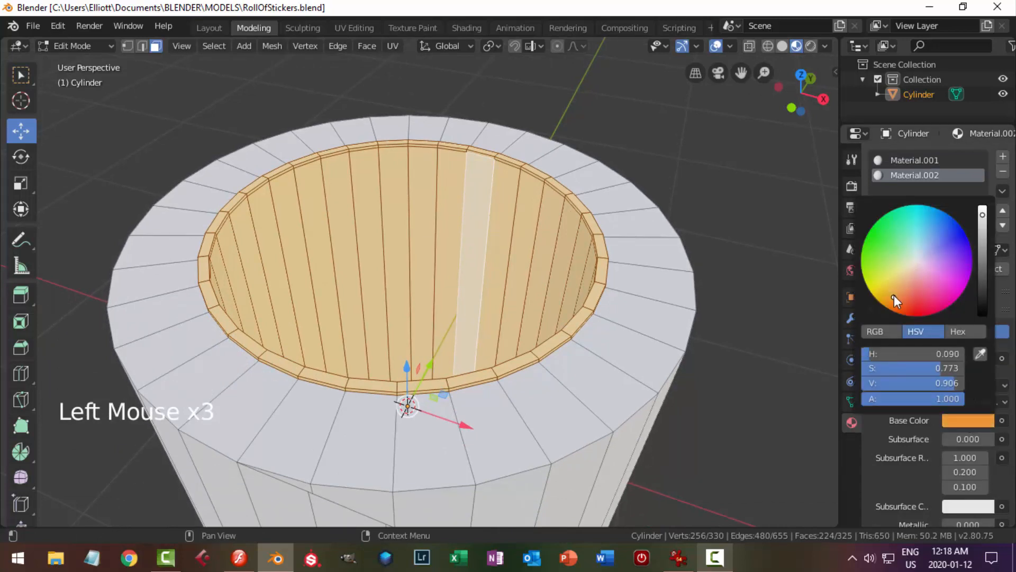
drag(980, 245, 982, 273)
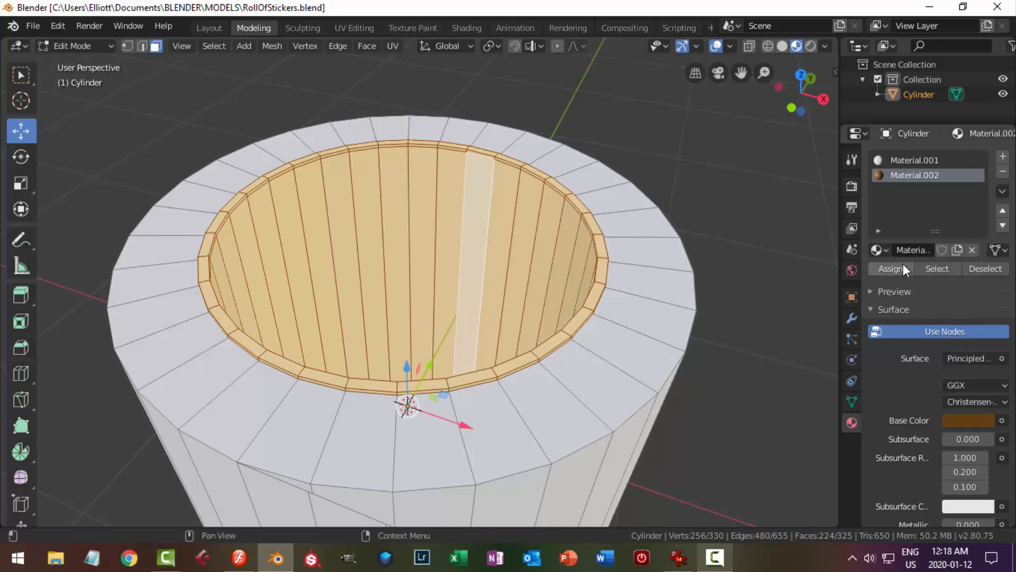
click(899, 271)
key(alt+a)
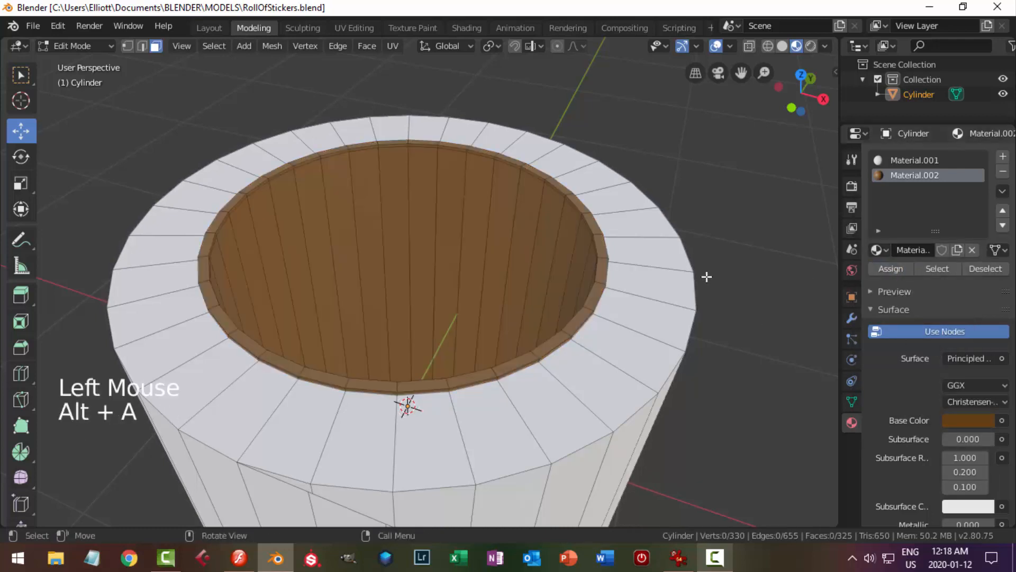
In Object Mode, shade the roll smooth and enable Auto Smooth for its normals, then deselect it
key(Tab)
scroll(623, 320, down, 3)
middle_drag(526, 360, 497, 318)
right_click(478, 289)
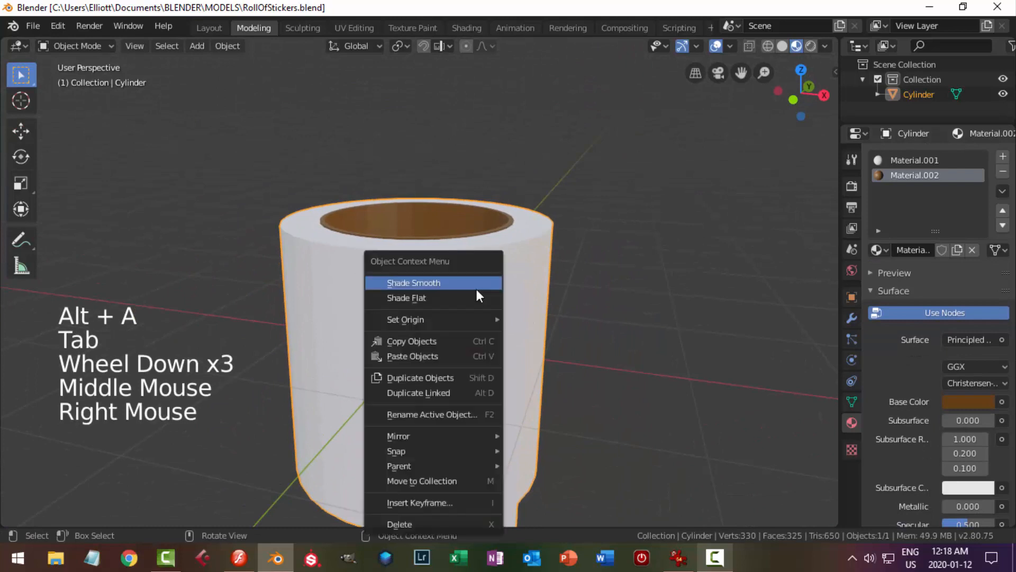
middle_drag(569, 288, 697, 269)
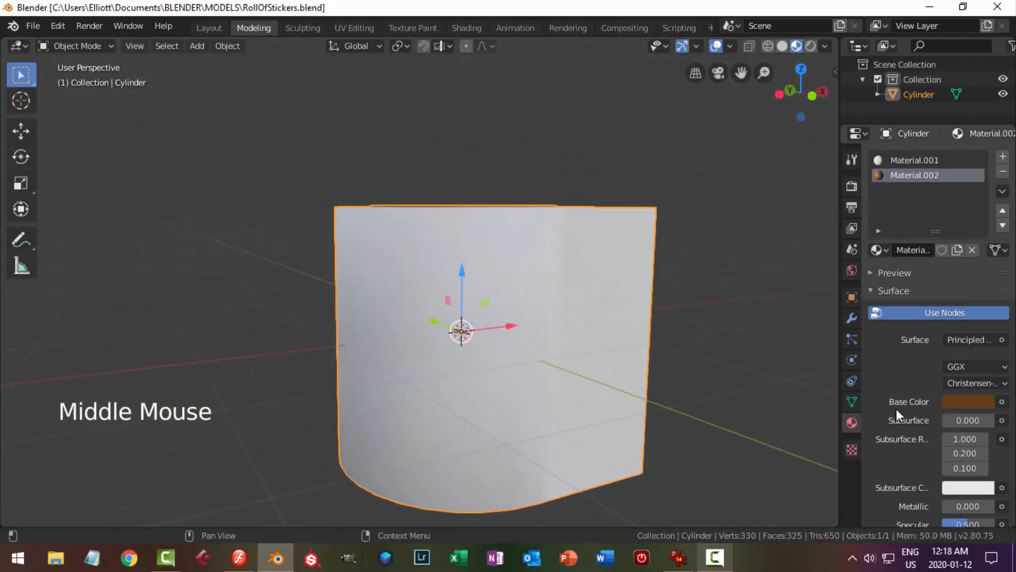
click(851, 402)
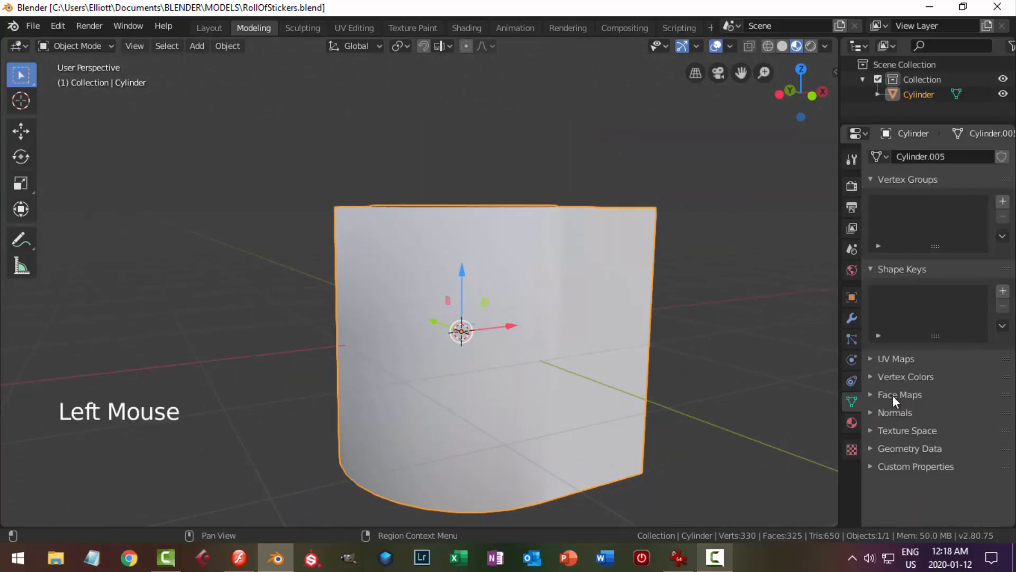
click(879, 412)
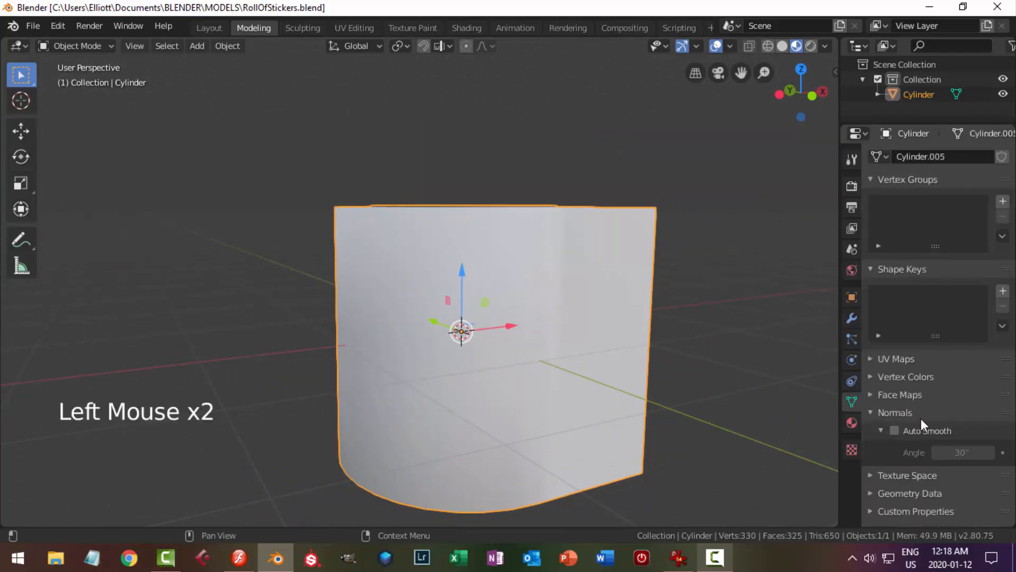
click(894, 432)
middle_drag(737, 344, 678, 367)
scroll(590, 357, down, 2)
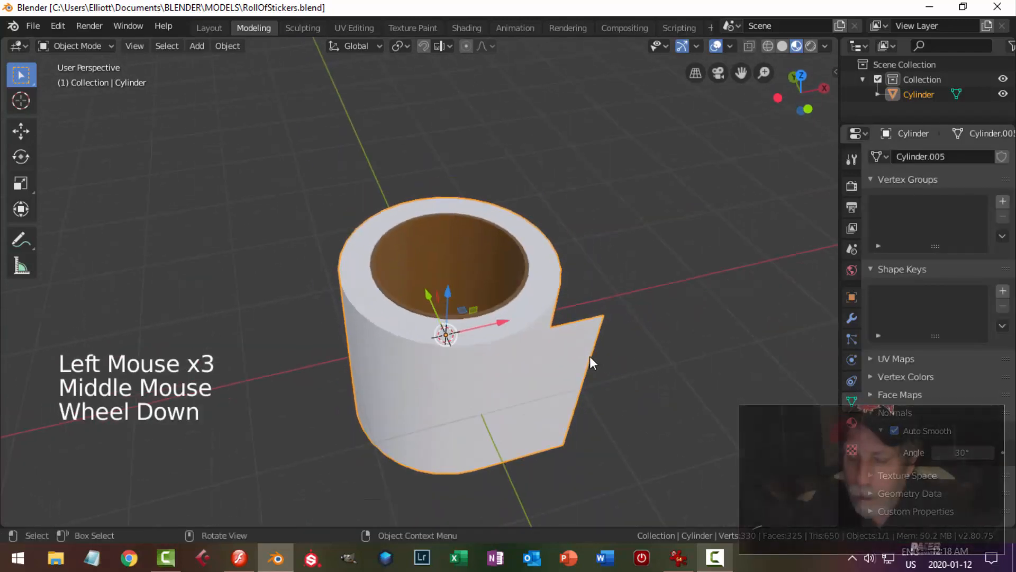
middle_drag(590, 357, 556, 317)
key(alt+a)
scroll(620, 322, down, 1)
middle_drag(556, 317, 590, 291)
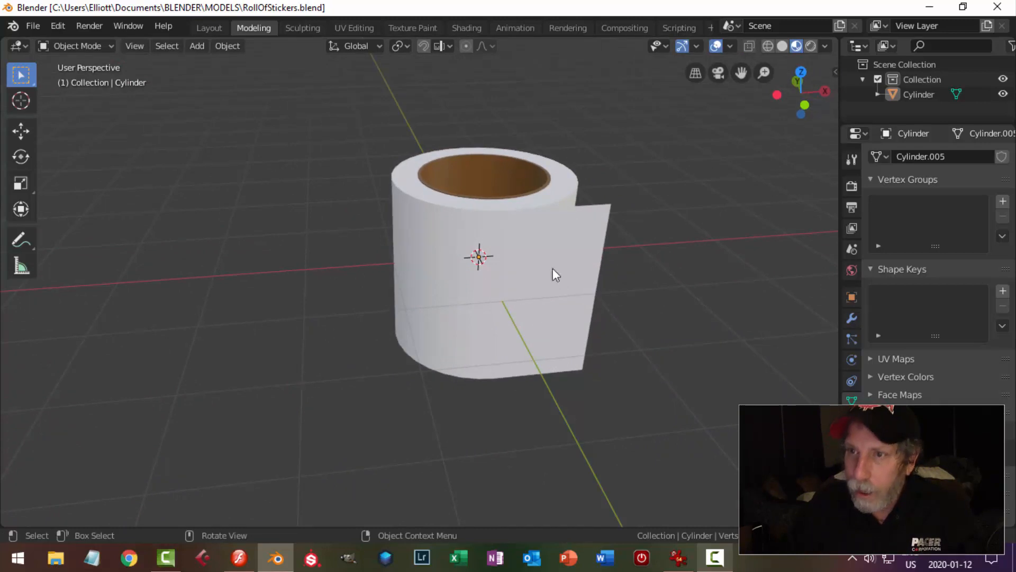
Switch to the UV Editing workspace, select the sticker roll, and show it in Look Dev shading
click(354, 28)
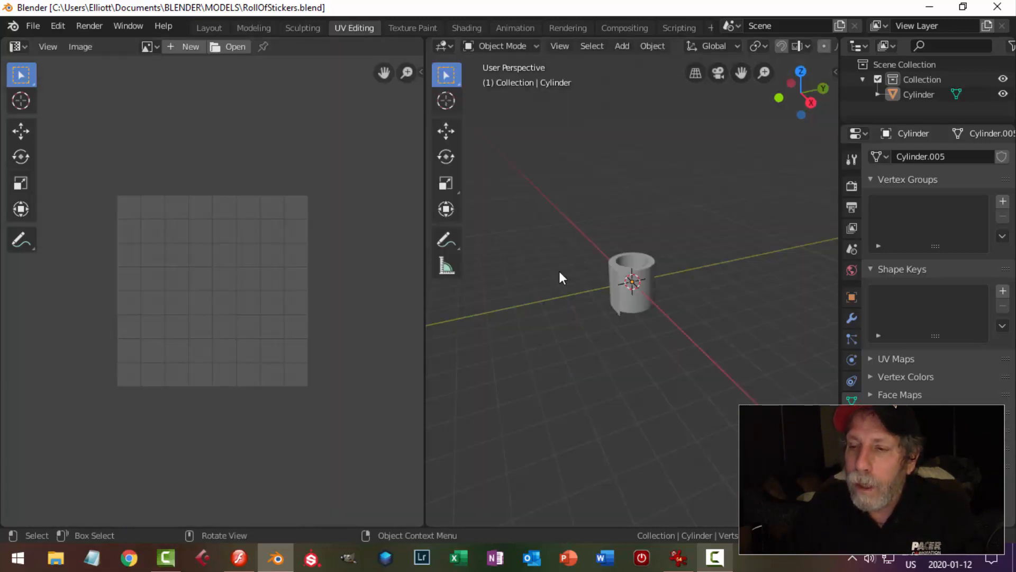
click(651, 284)
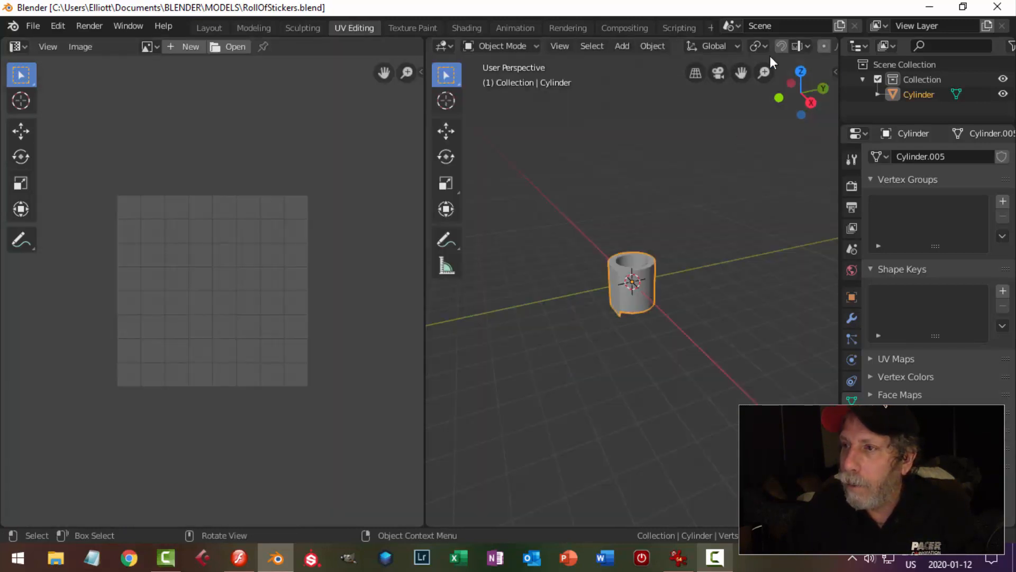
scroll(806, 45, down, 5)
click(797, 46)
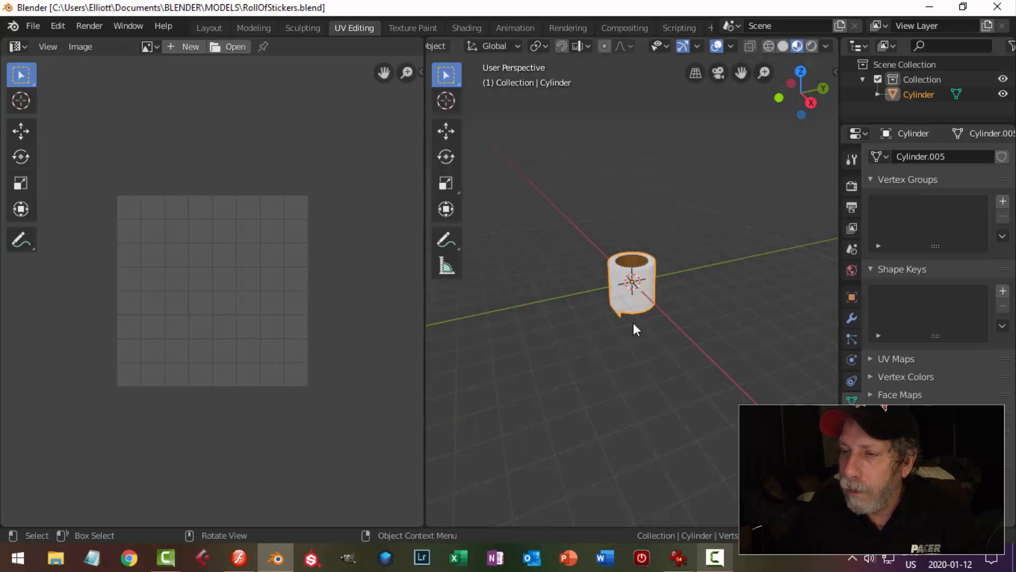
In Edit Mode, select the face loop around the roll's outer wall, excluding the loose end flap
scroll(634, 322, up, 2)
key(KP_5)
key(KP_1)
scroll(631, 310, up, 5)
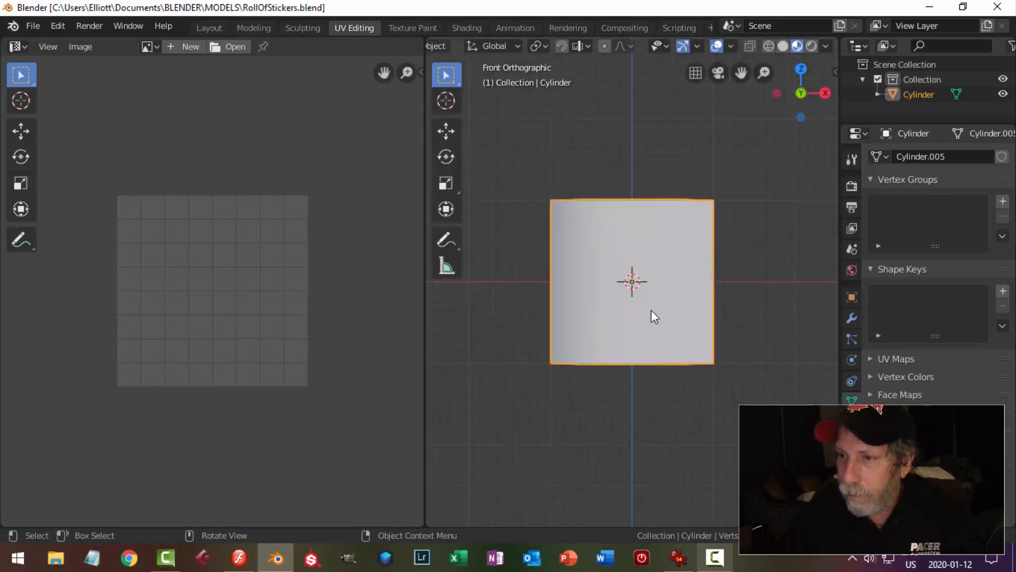
key(Tab)
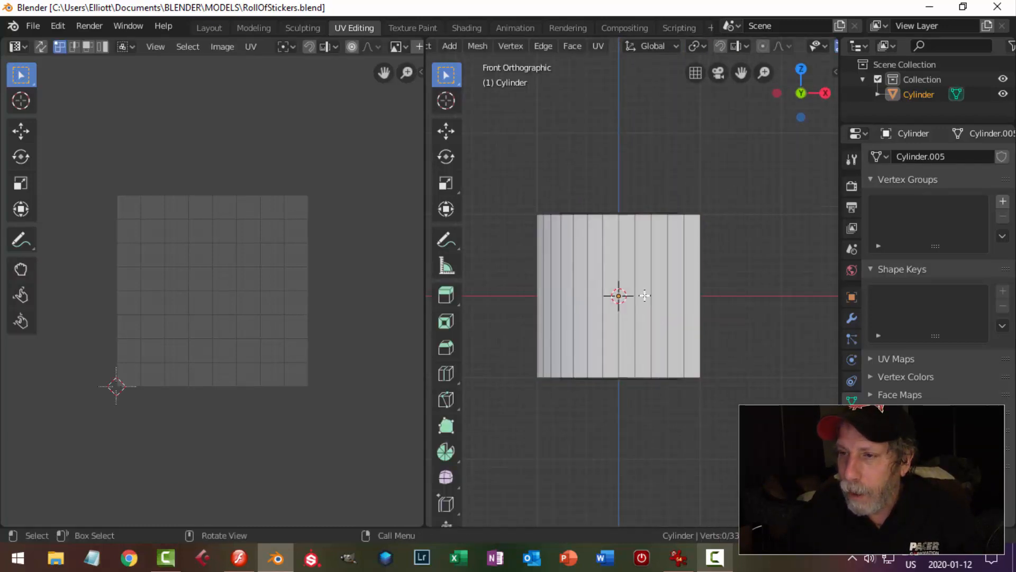
alt+click(586, 255)
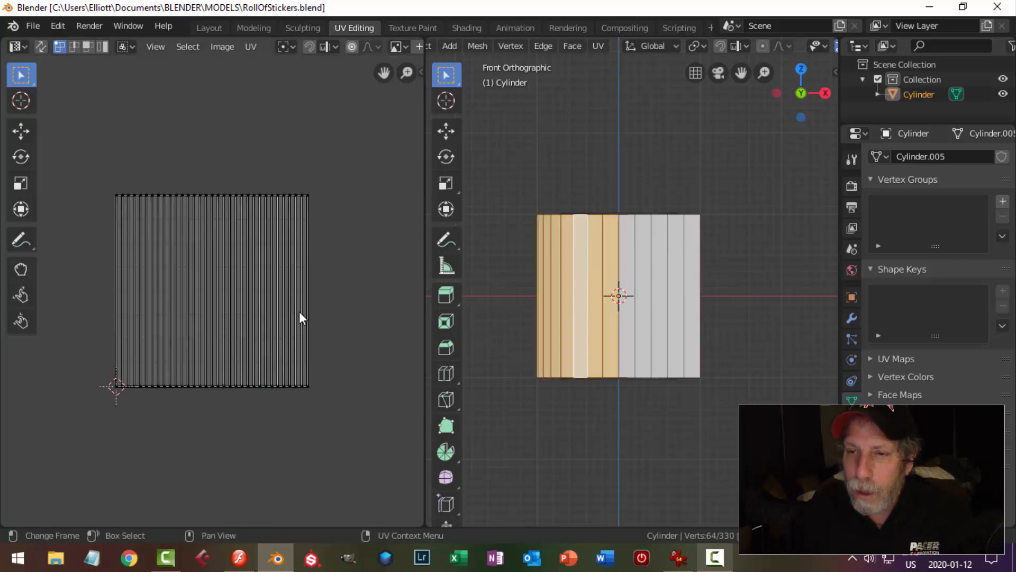
scroll(300, 311, up, 1)
middle_drag(652, 298, 714, 334)
middle_drag(281, 358, 315, 303)
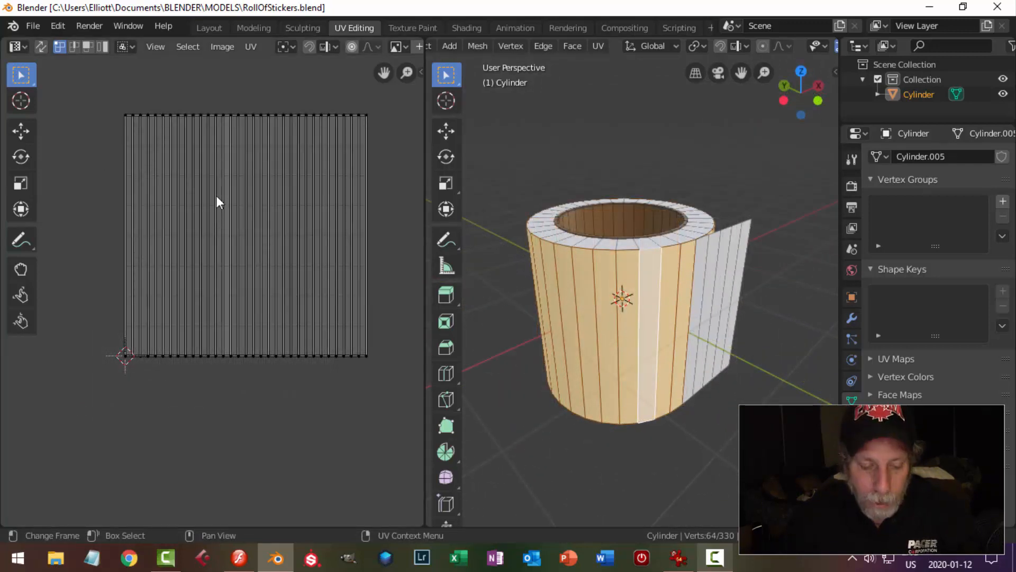
Select all UVs of the outer wall and export the UV layout to the EXPORT folder as RollOfStickersUV.png
key(a)
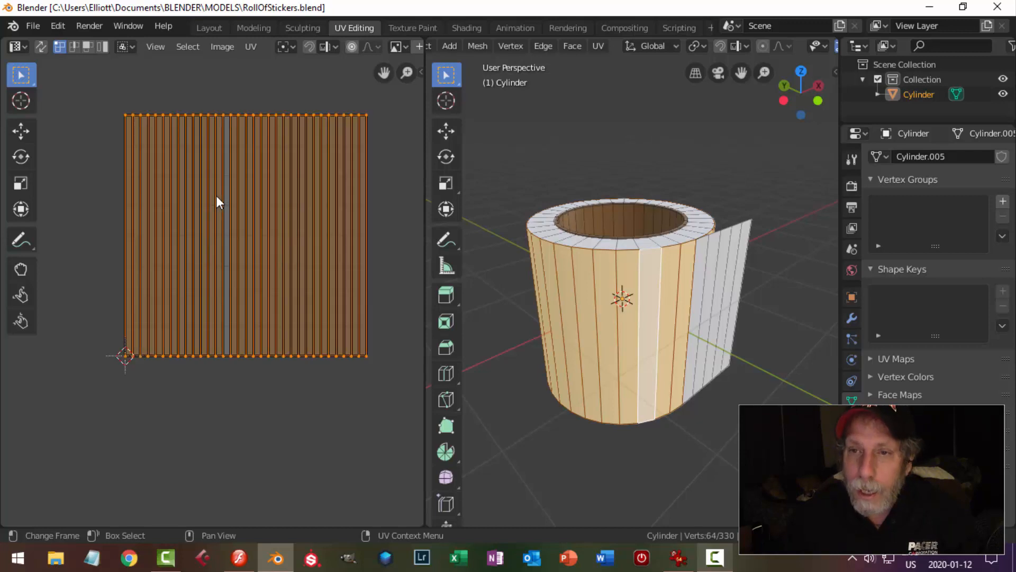
click(252, 46)
click(292, 379)
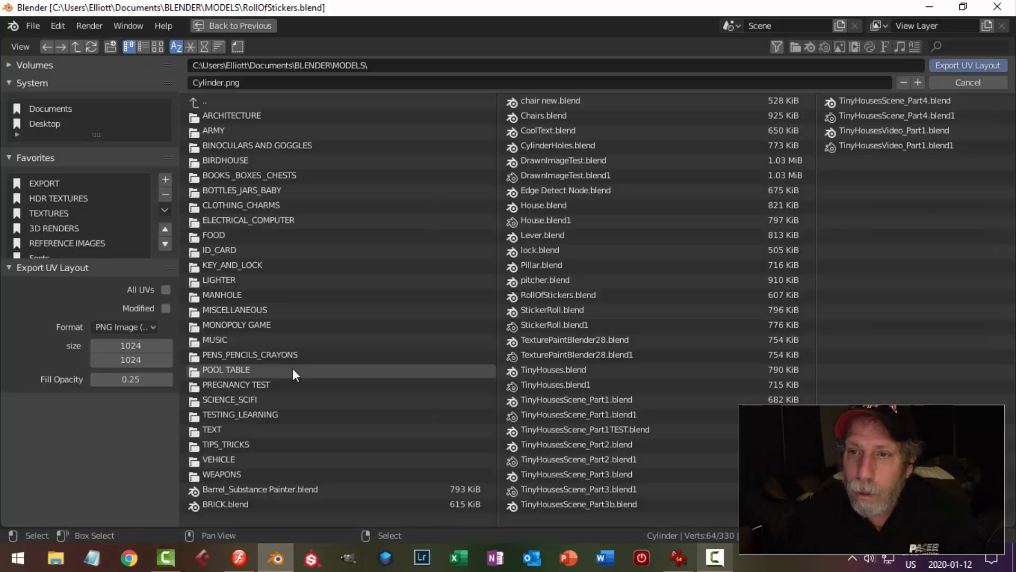
click(46, 183)
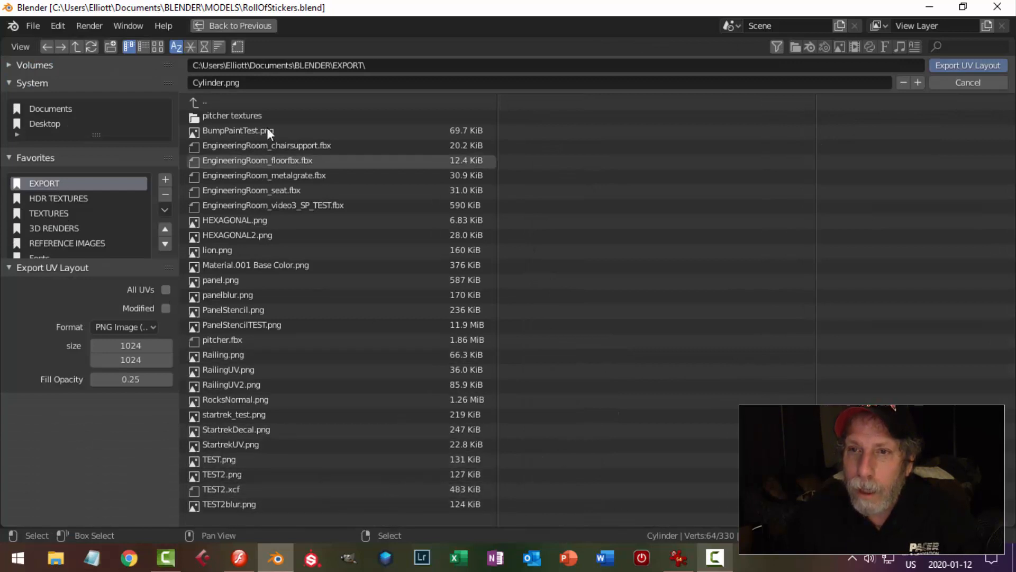
click(255, 79)
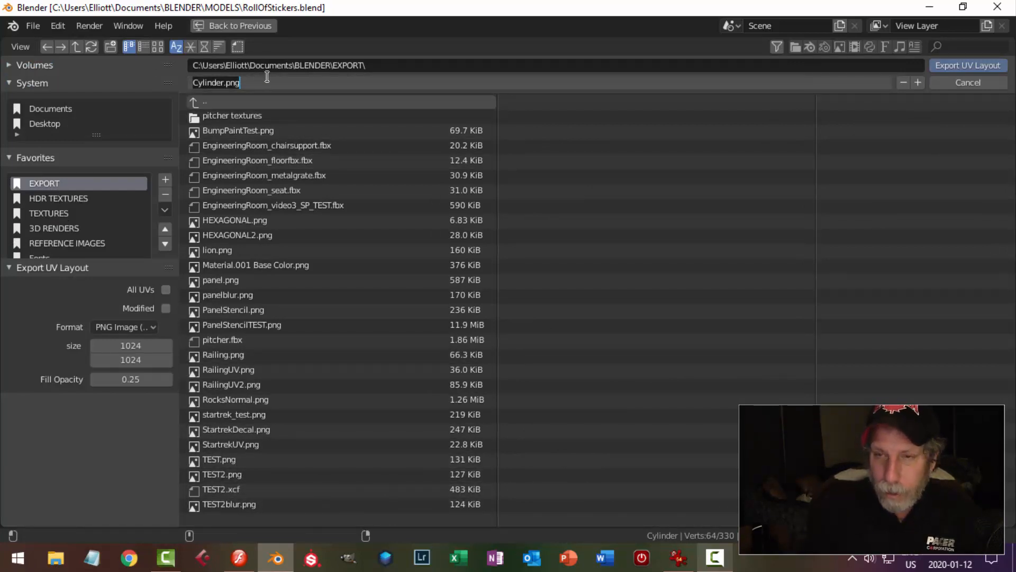
text(StickersUV)
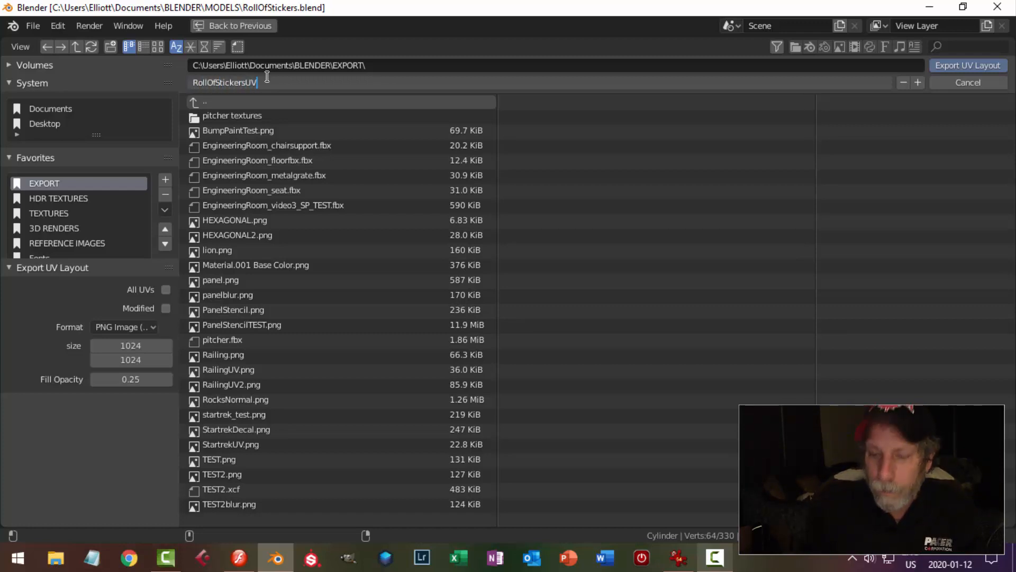
key(Return)
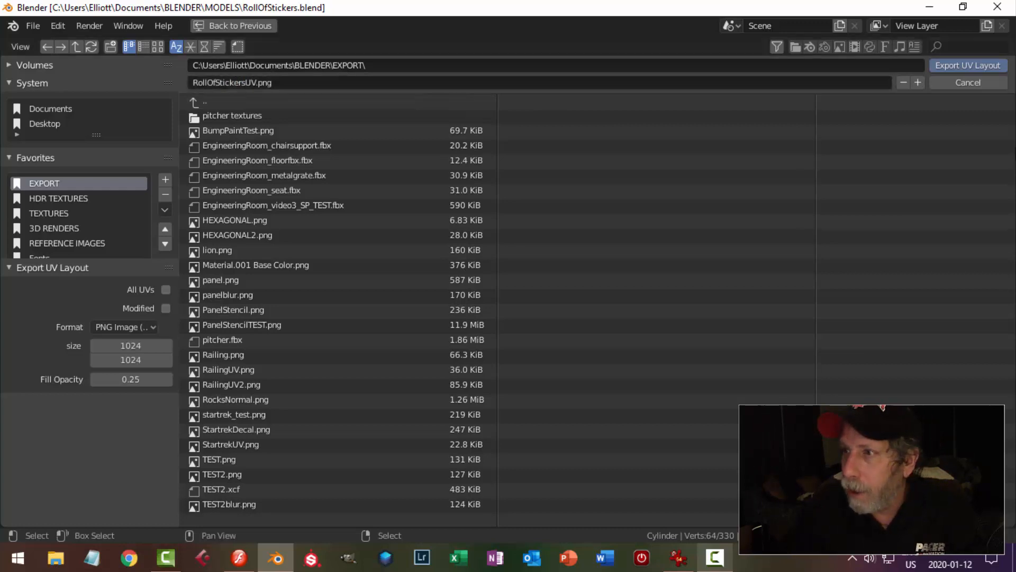
click(959, 66)
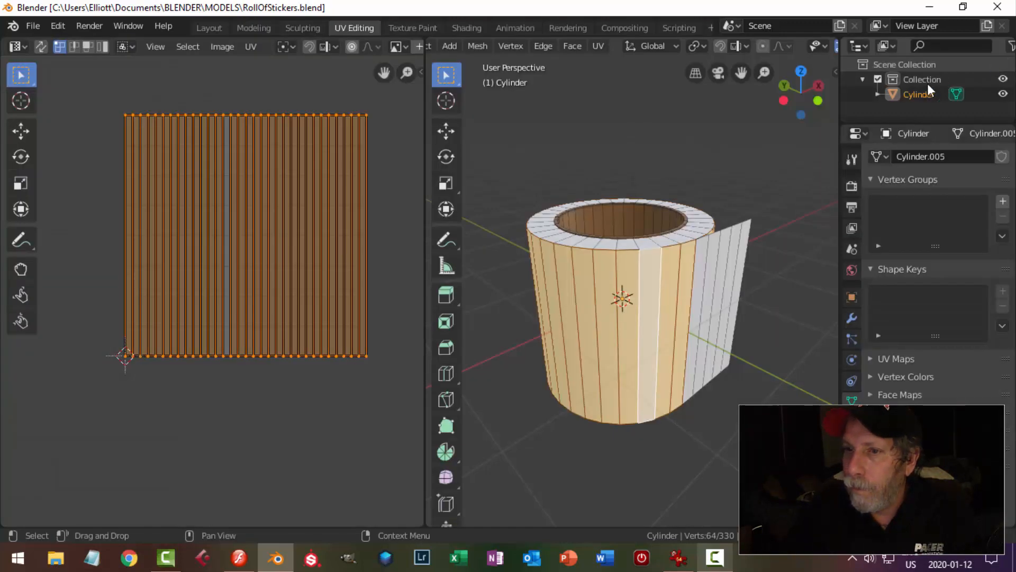
Compare the Flash document size with the image size in Blender's UV layout export settings, then cancel the export
click(239, 559)
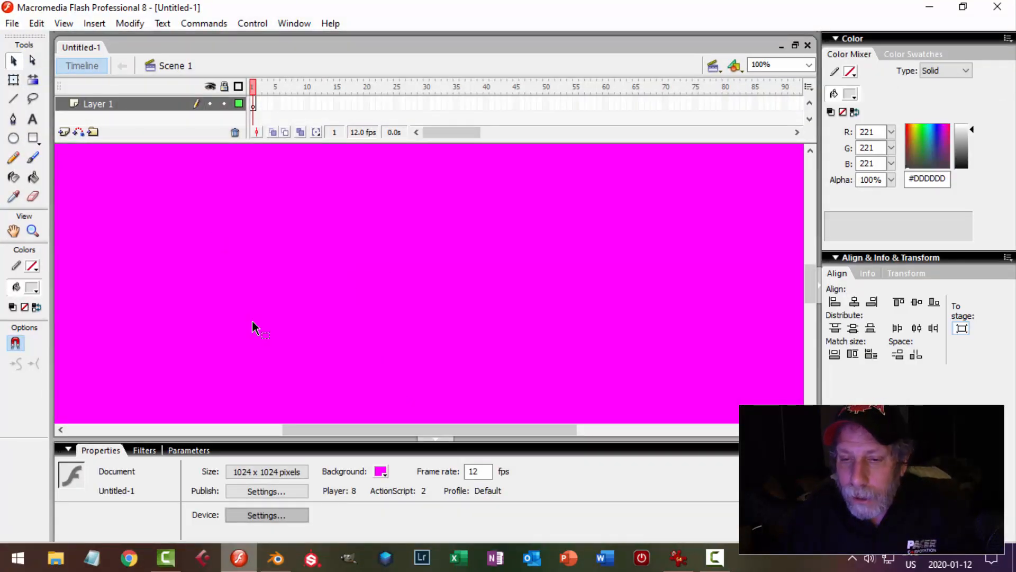
click(276, 559)
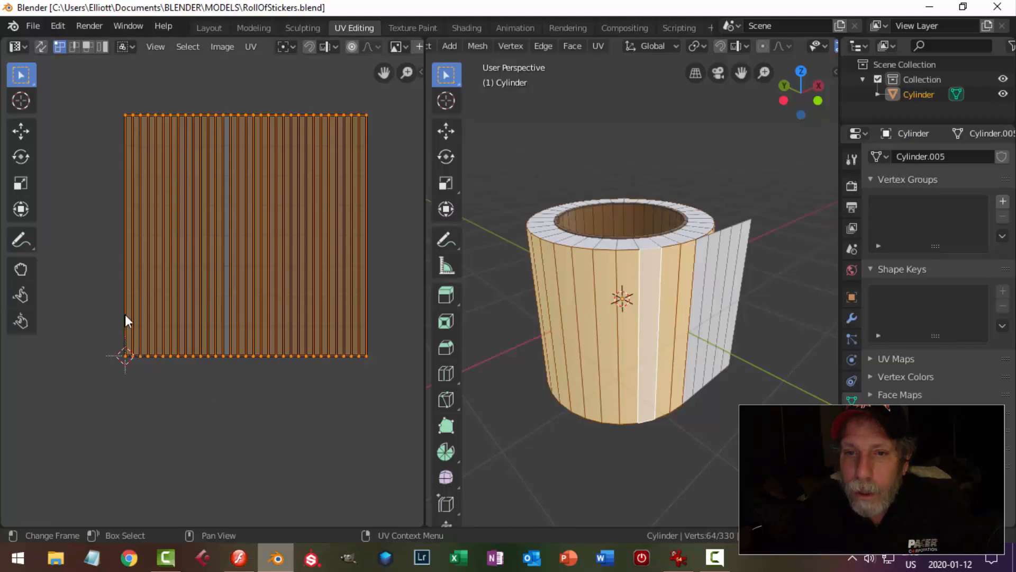
click(252, 47)
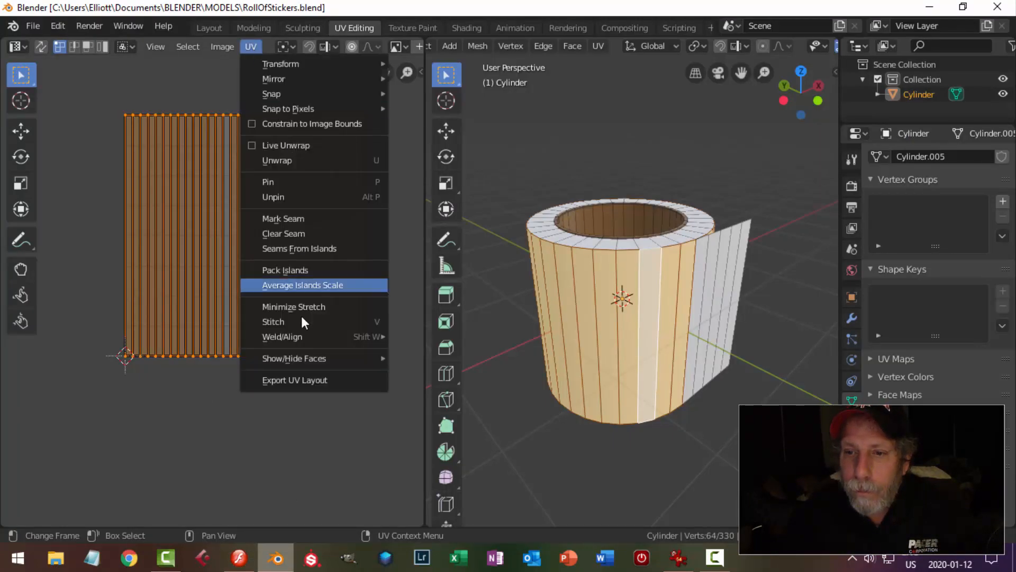
click(297, 380)
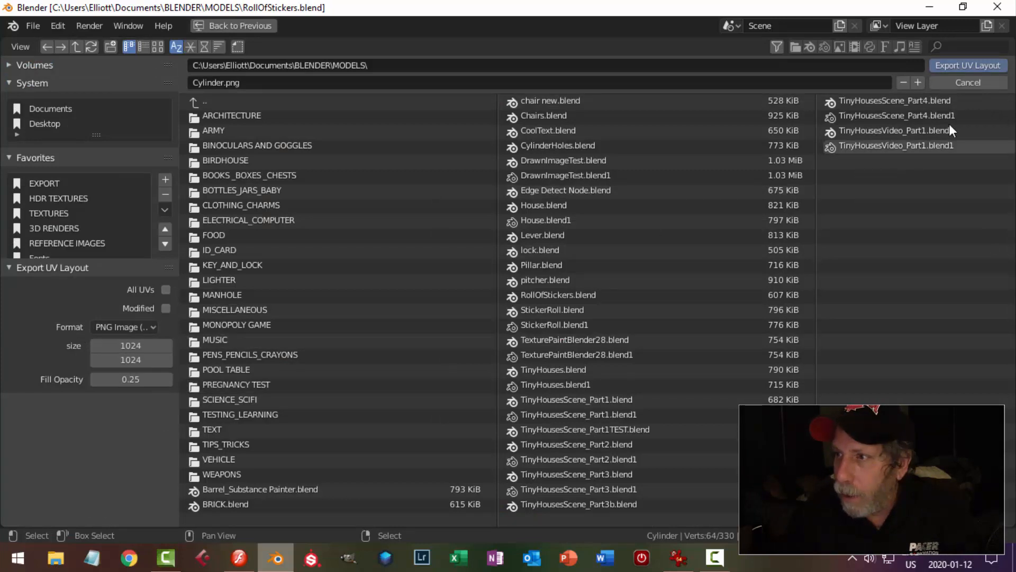
click(974, 84)
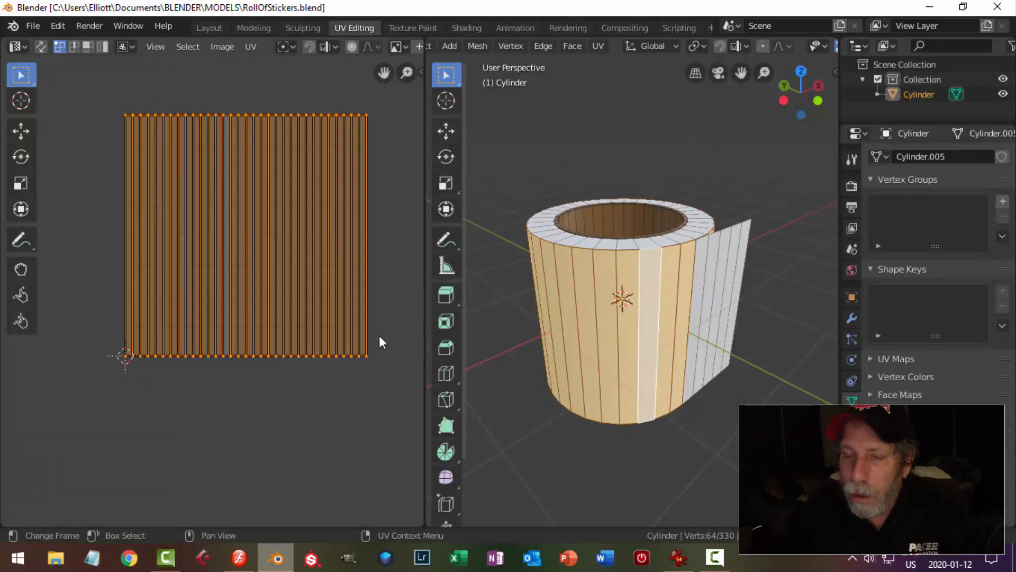
Switch to Macromedia Flash and import RollOfStickersUV.png from the EXPORT folder onto the stage
click(239, 558)
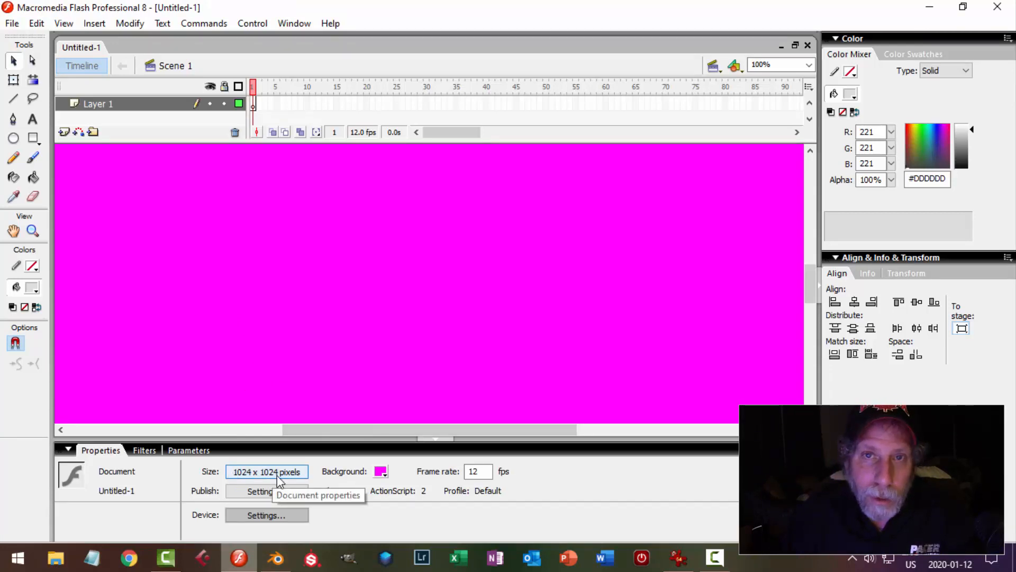
click(12, 23)
mouse_move(64, 253)
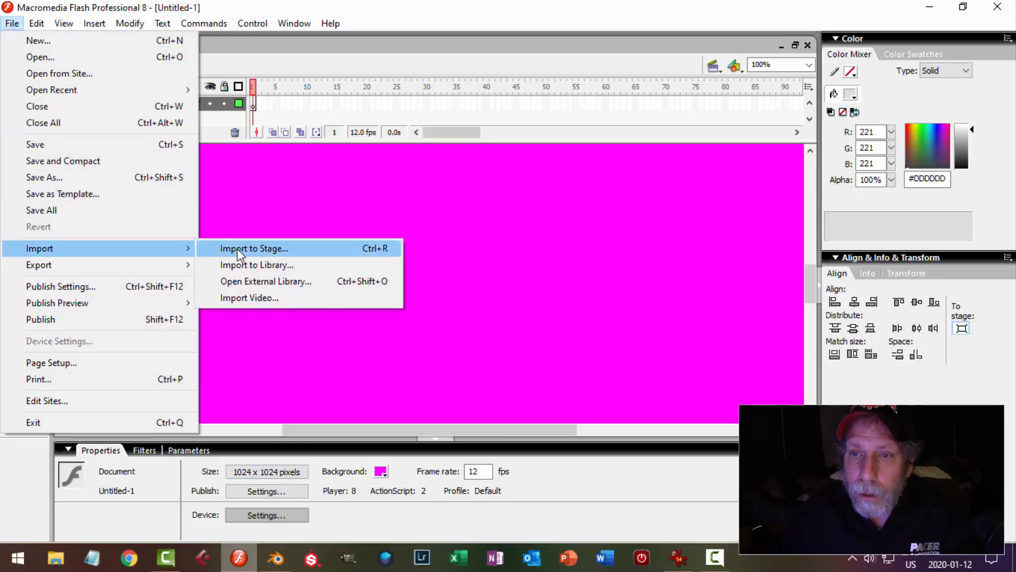
click(254, 248)
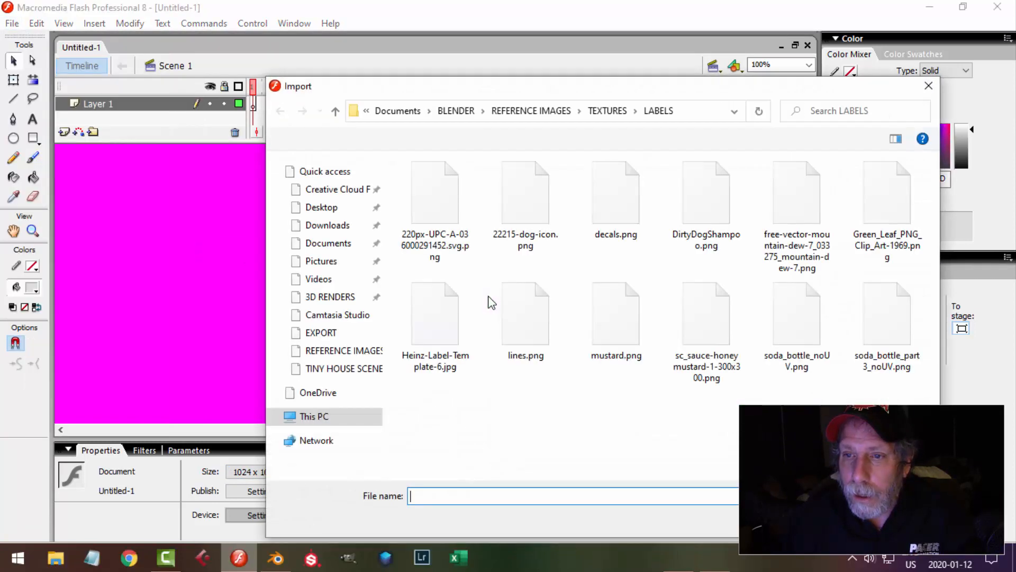
click(324, 333)
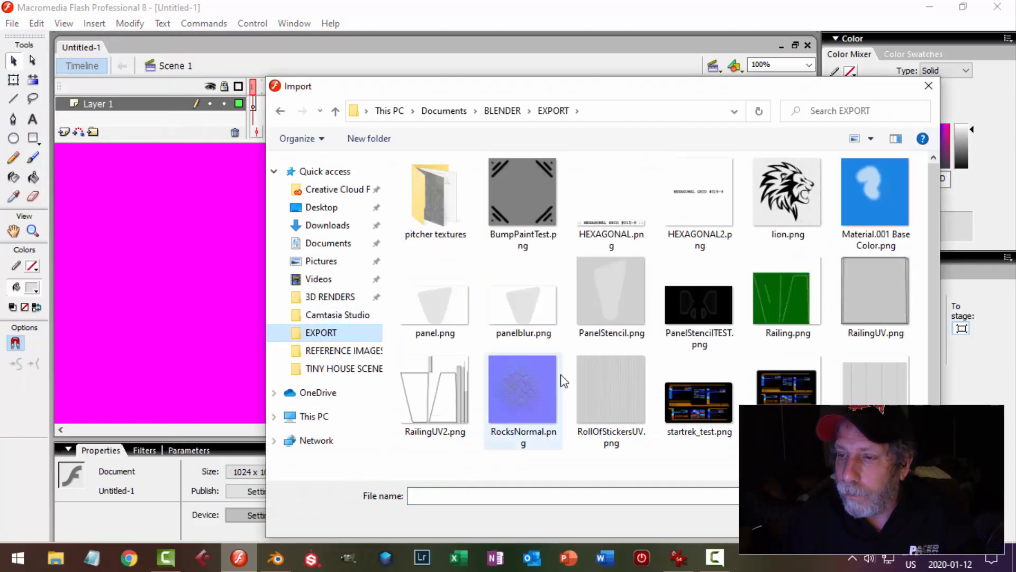
drag(932, 225, 934, 259)
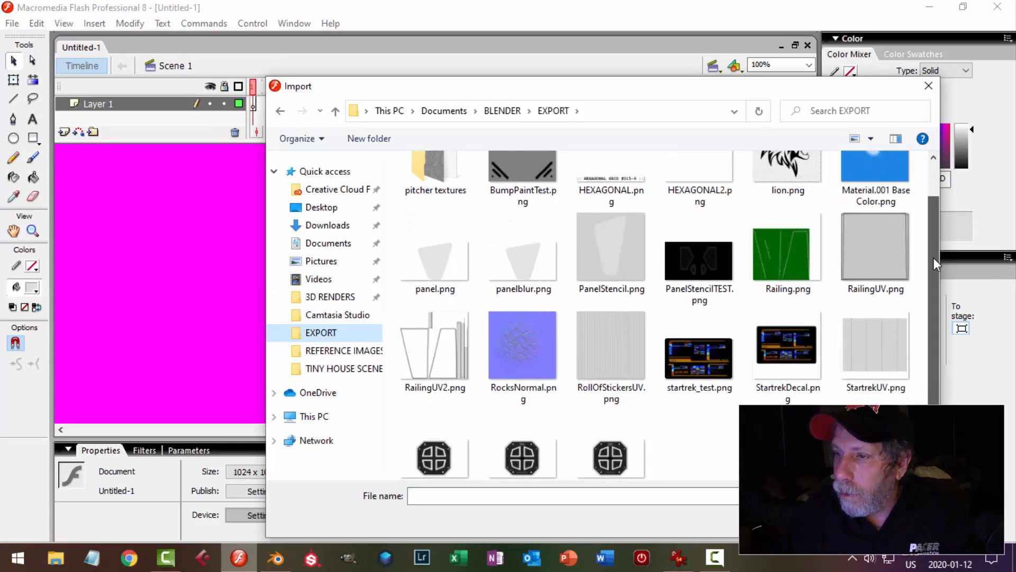
click(625, 370)
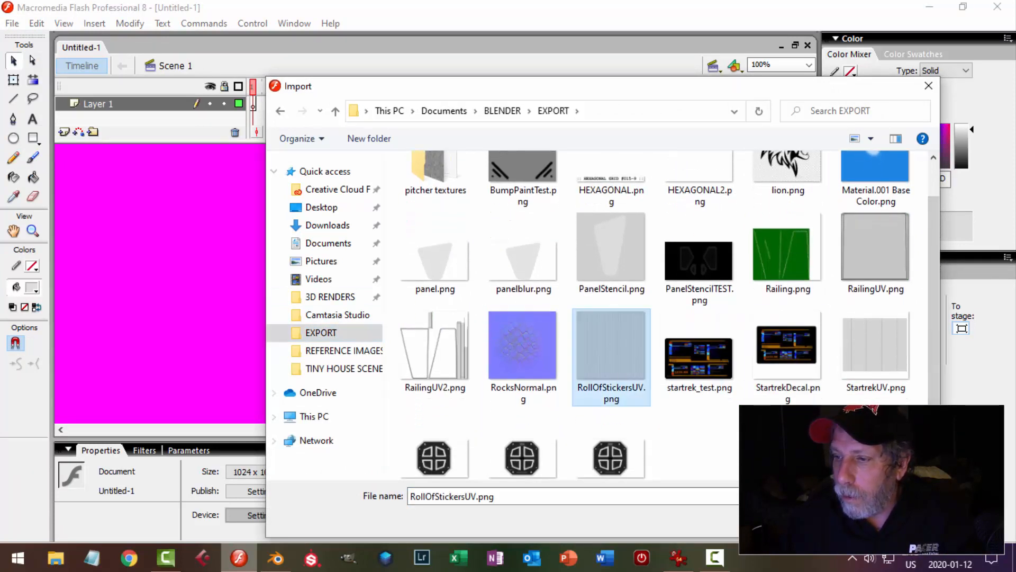
double_click(625, 370)
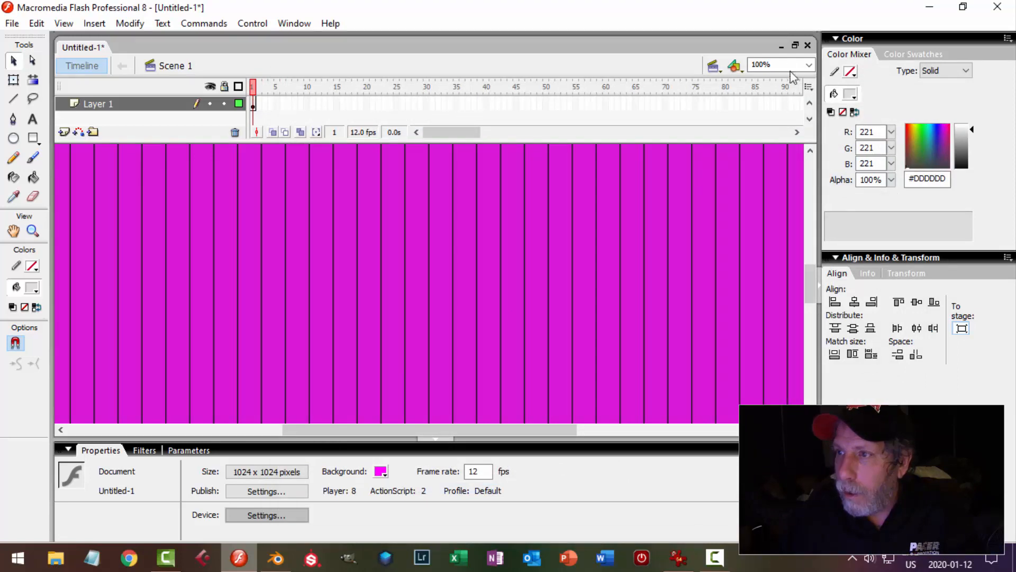
Add a new layer above the UV layout image and lock the UV layout's layer
click(812, 65)
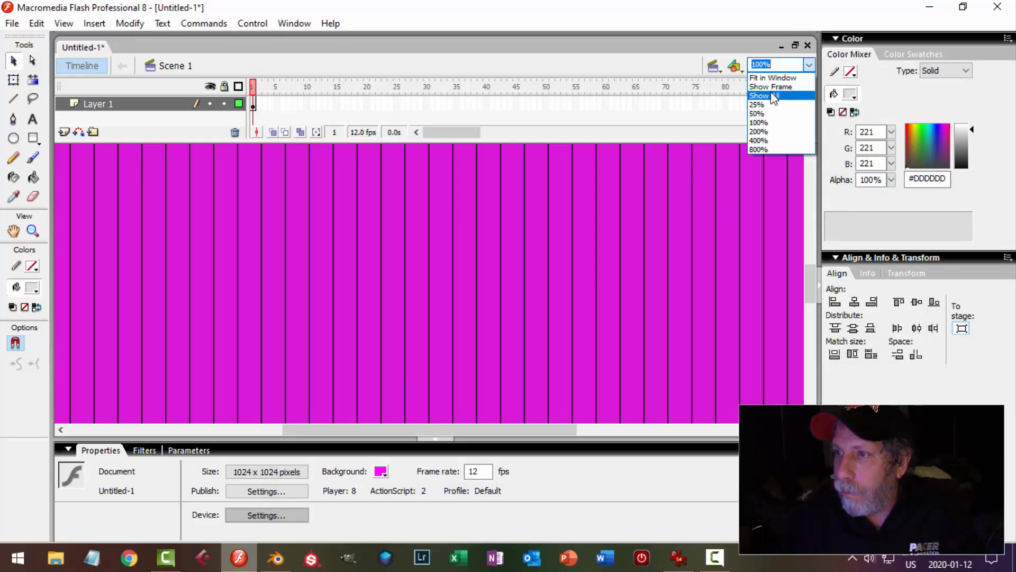
click(774, 96)
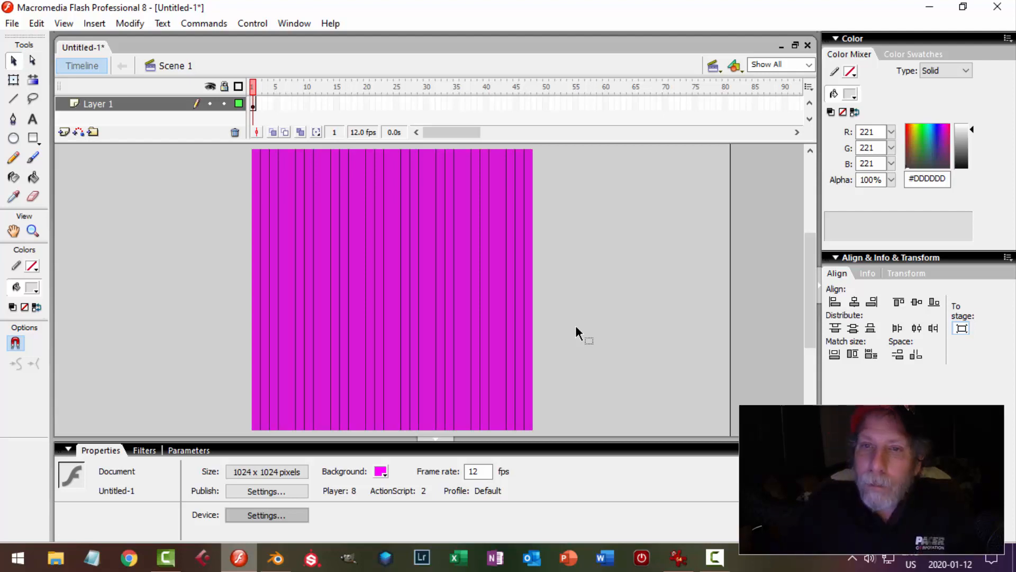
click(65, 132)
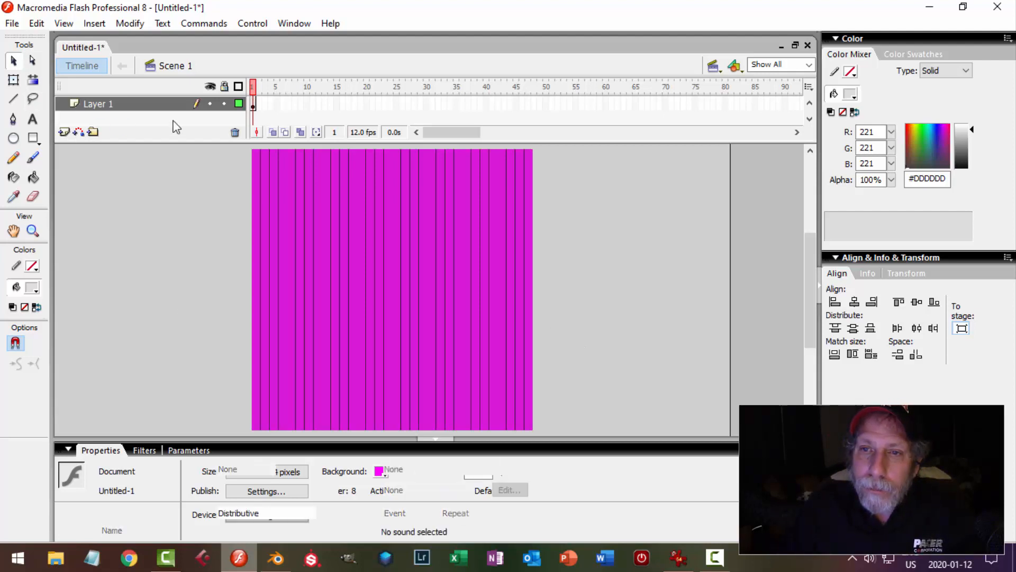
Import Green_Leaf_PNG_Clip_Art-1969.png from the REFERENCE IMAGES > TEXTURES > LABELS folder onto the stage
click(12, 23)
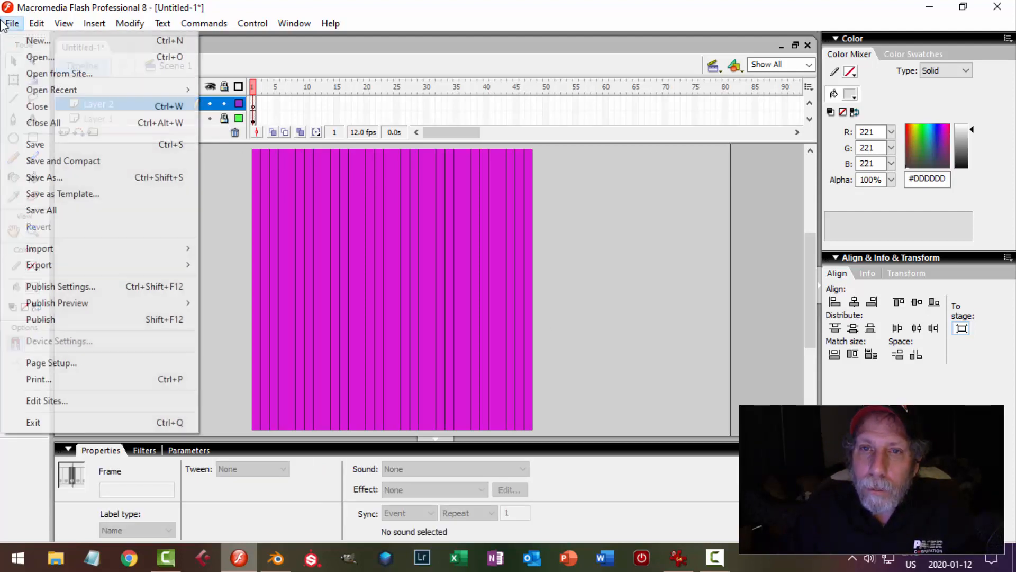
mouse_move(58, 256)
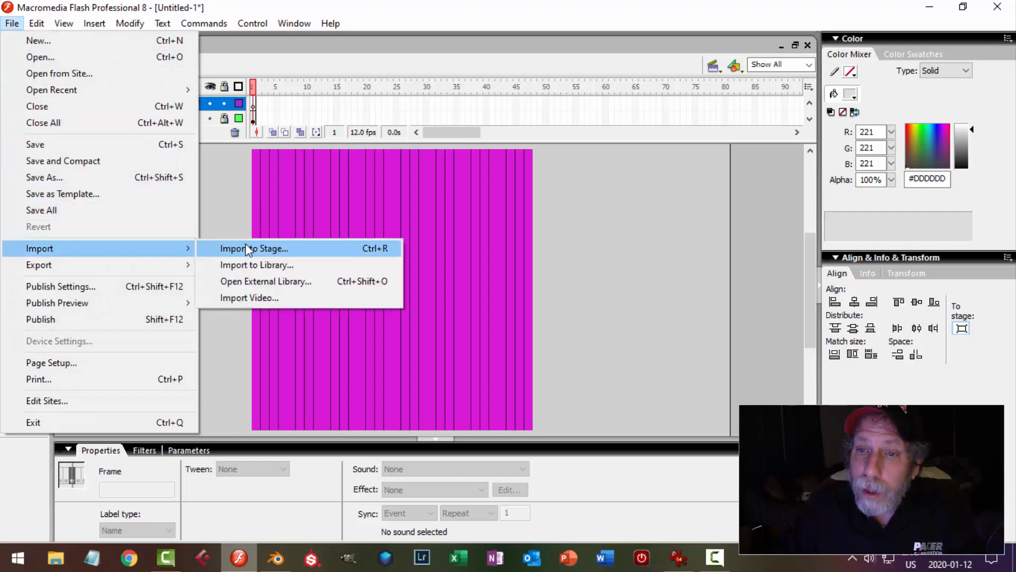
click(262, 248)
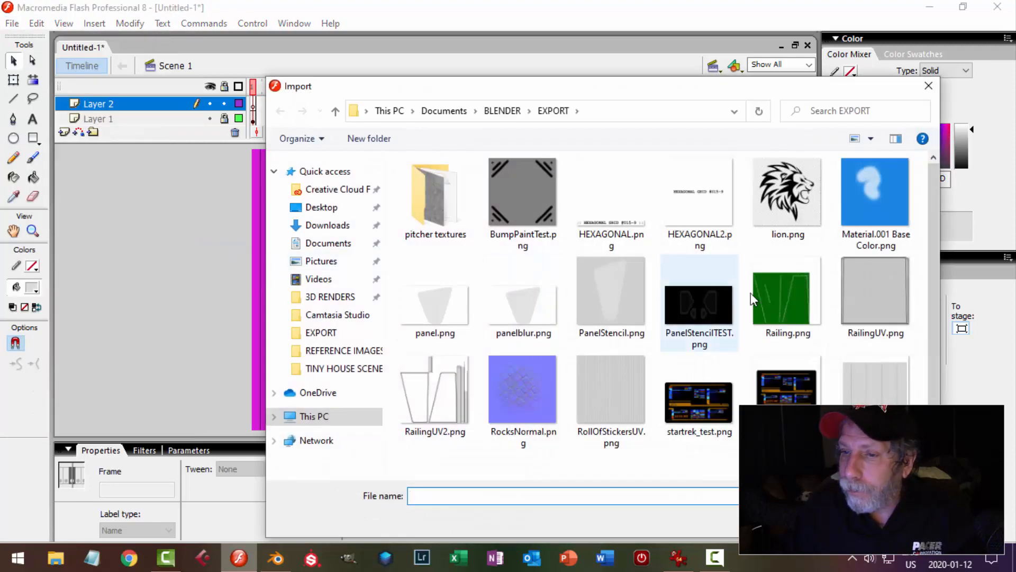
click(352, 351)
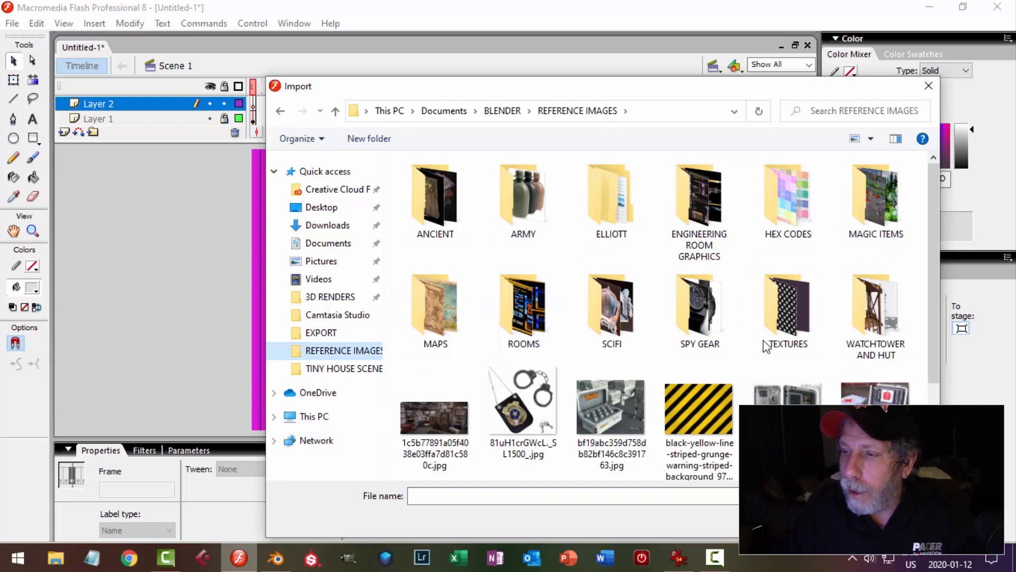
double_click(791, 334)
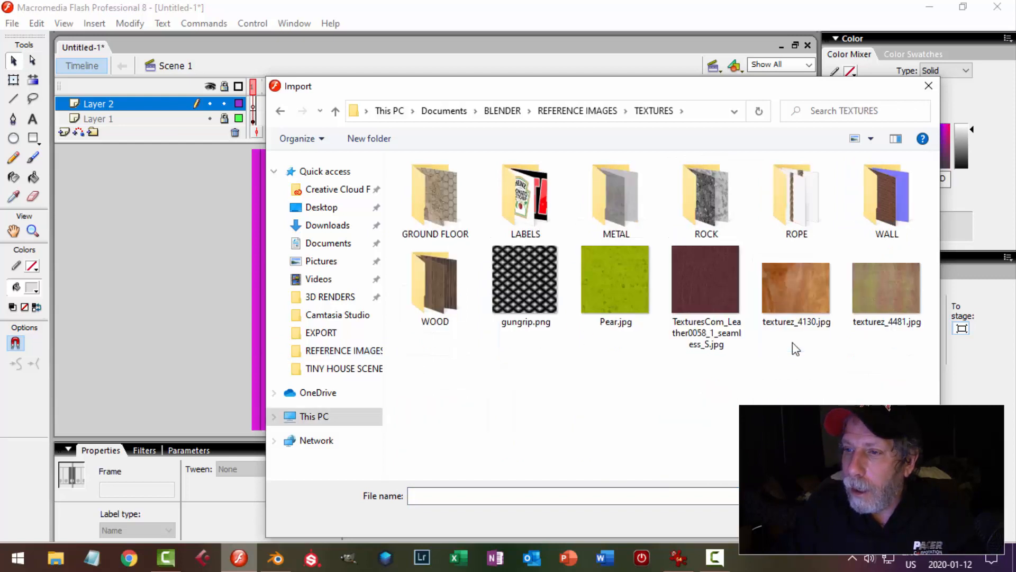
click(540, 201)
key(Return)
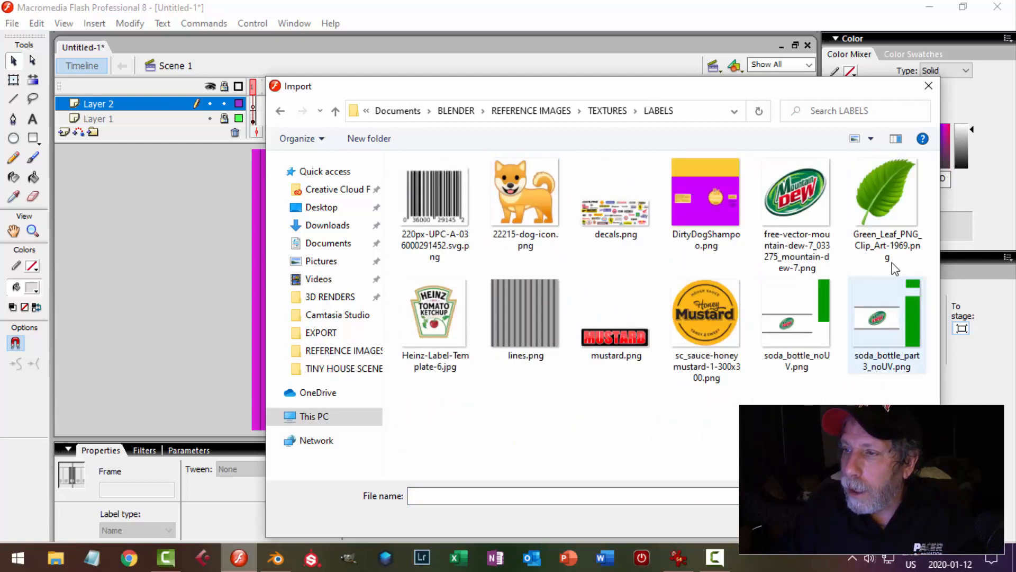
click(885, 207)
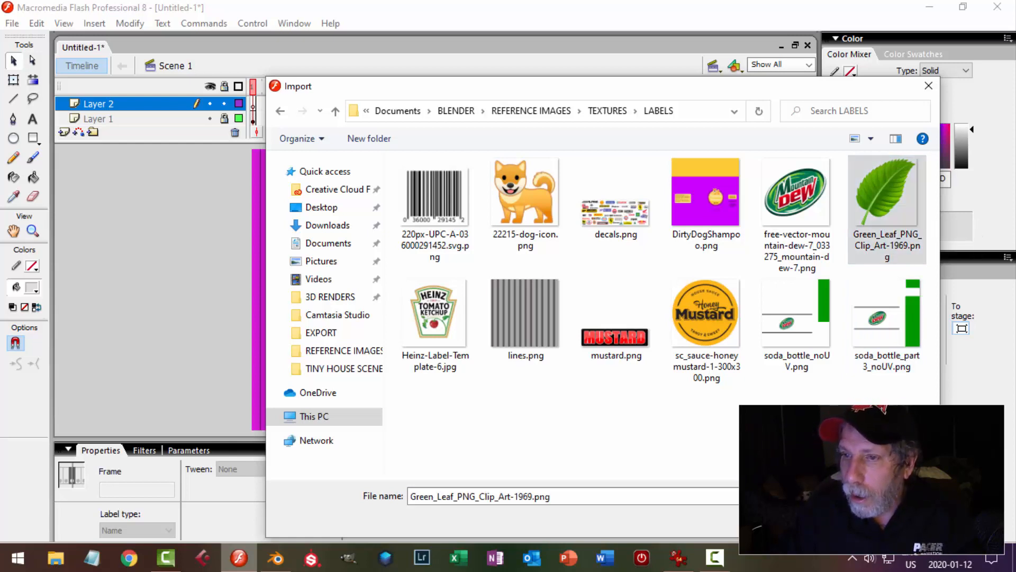
key(Return)
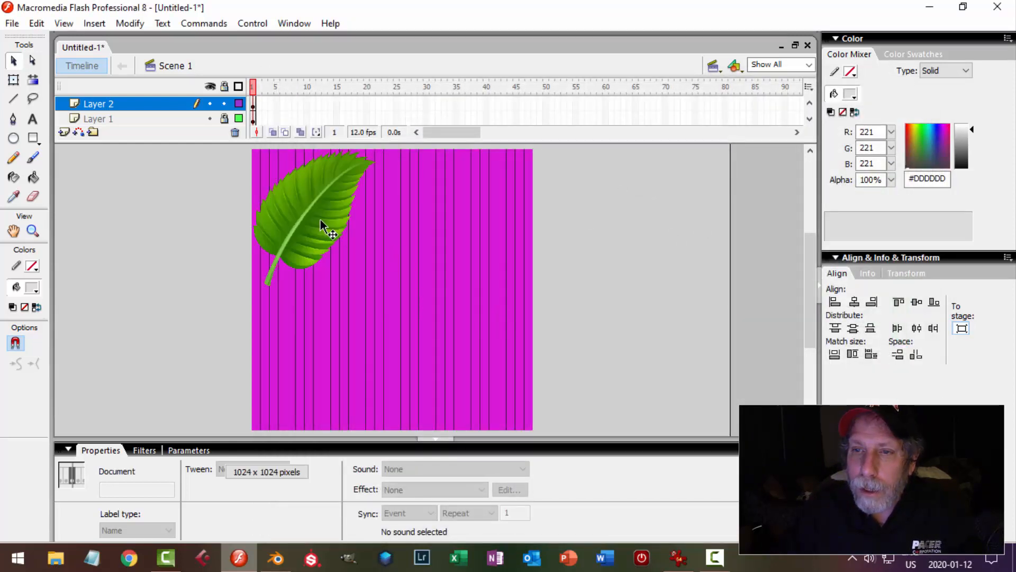
Scale the leaf image down proportionally to about 205 by 225 px and centre it on the stage
click(322, 225)
click(14, 80)
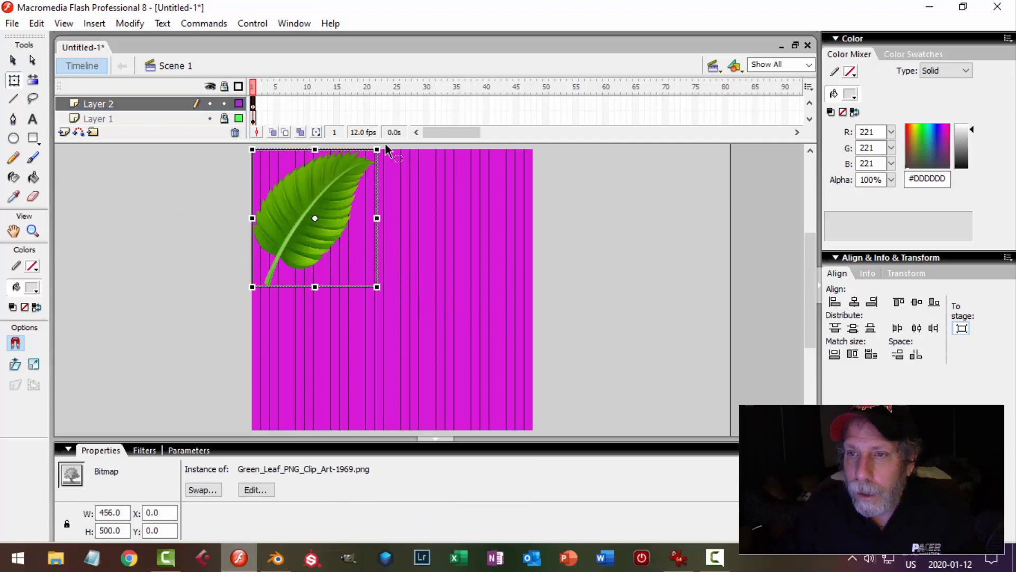
alt+drag(377, 149, 303, 290)
click(854, 302)
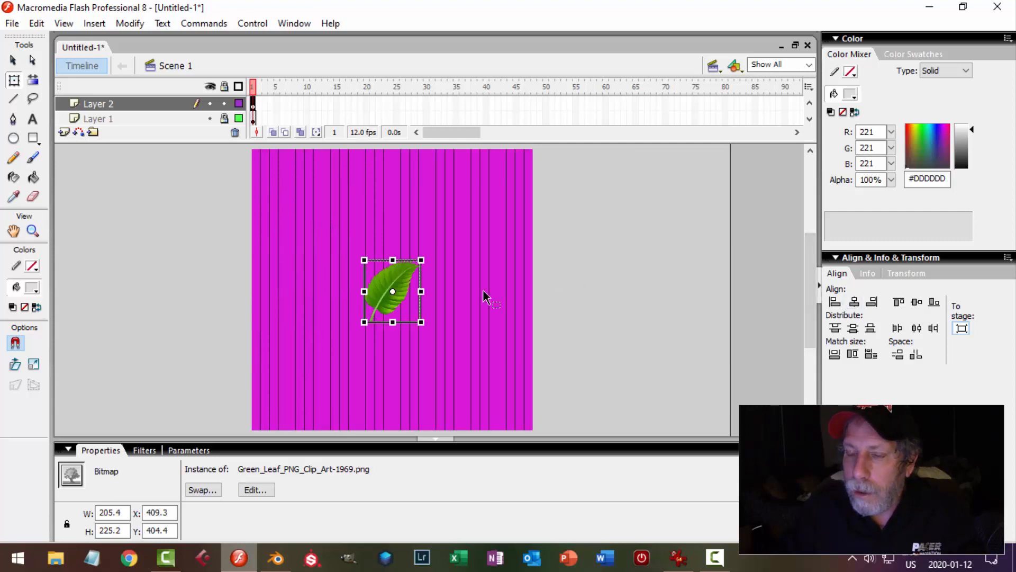
Shift the leaf horizontally to near the UV layout's left edge and shrink it around its centre to about 145 by 159 px
key(shift+Left)
key(shift+Left)
key(shift+Left)
key(shift+Left)
key(shift+Left)
key(shift+Left)
key(shift+Left)
key(shift+Left)
key(shift+Left)
key(shift+Left)
key(shift+Left)
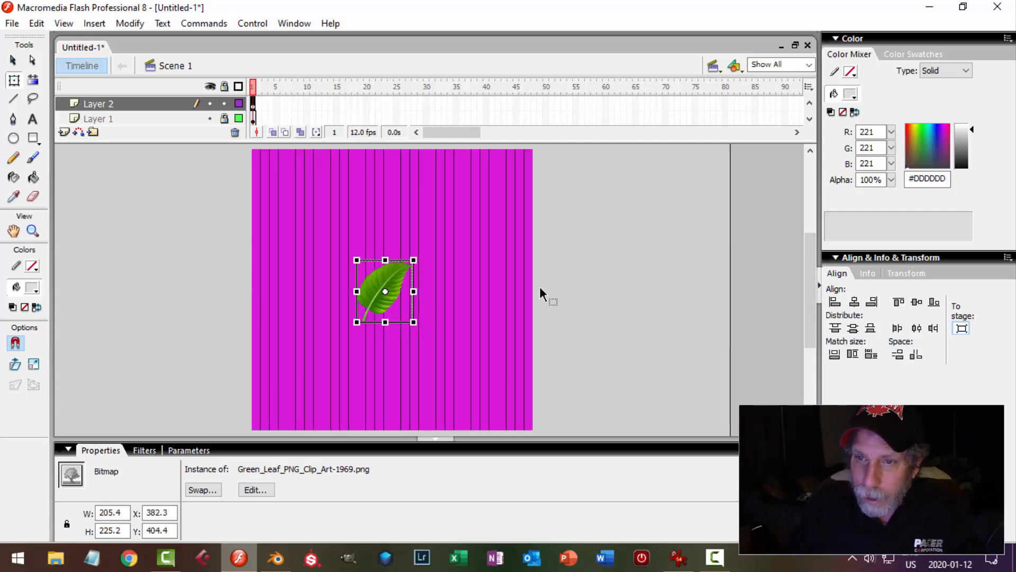
key(shift+Left)
key(shift+Left)
key(shift+Left)
key(shift+Left)
key(shift+Left)
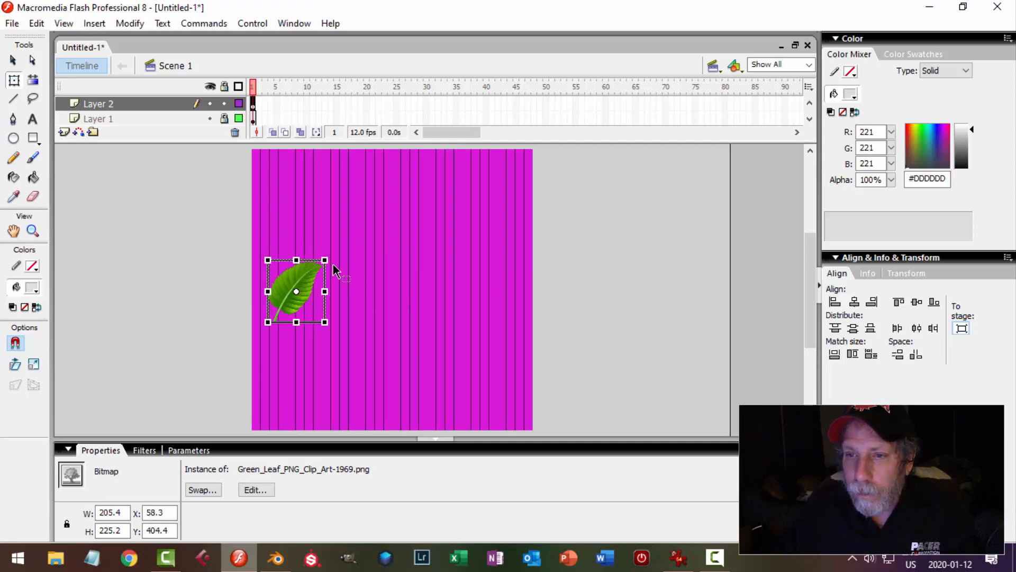
drag(325, 260, 316, 267)
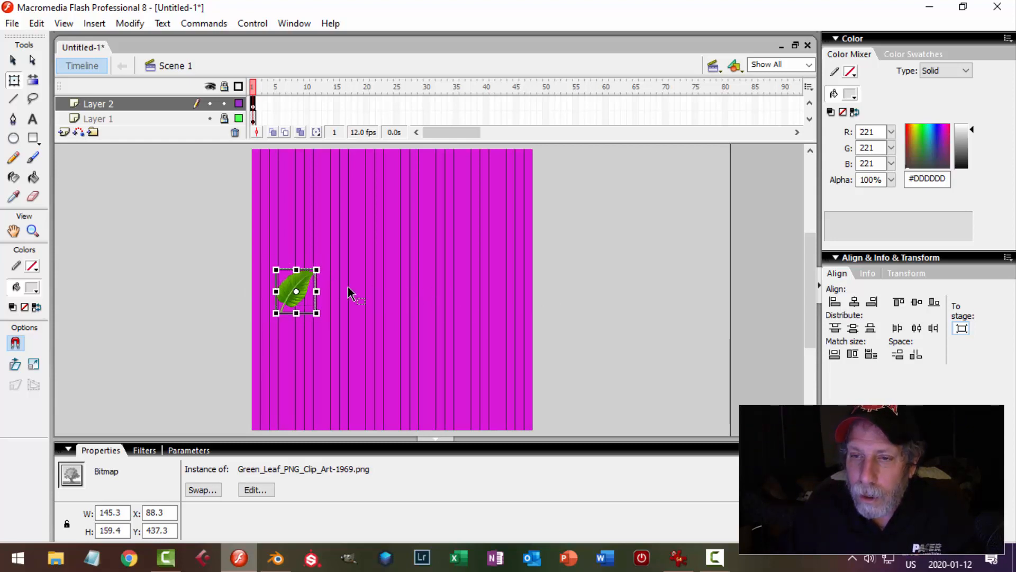
Convert the leaf bitmap into a movie clip symbol
click(13, 60)
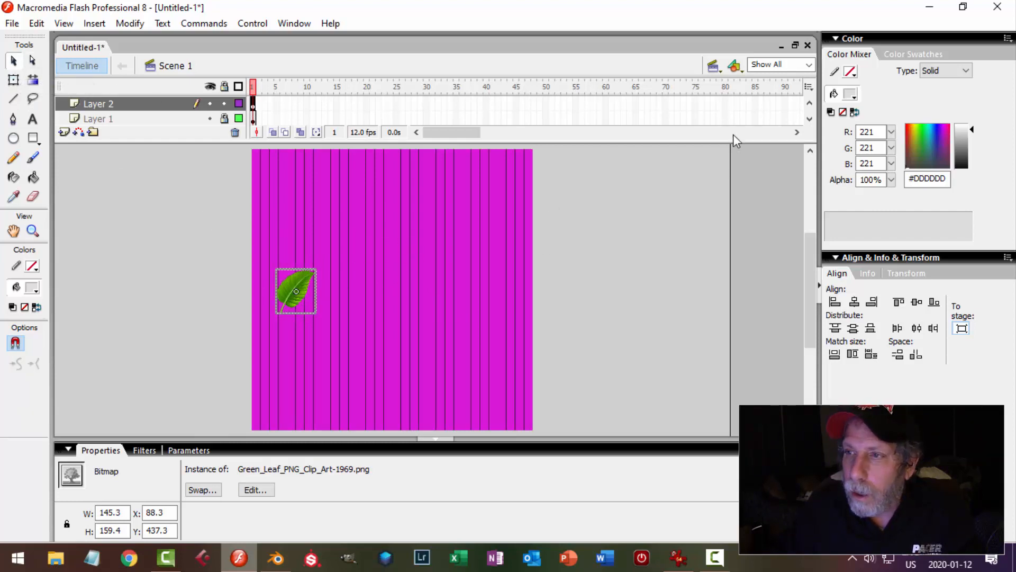
click(131, 23)
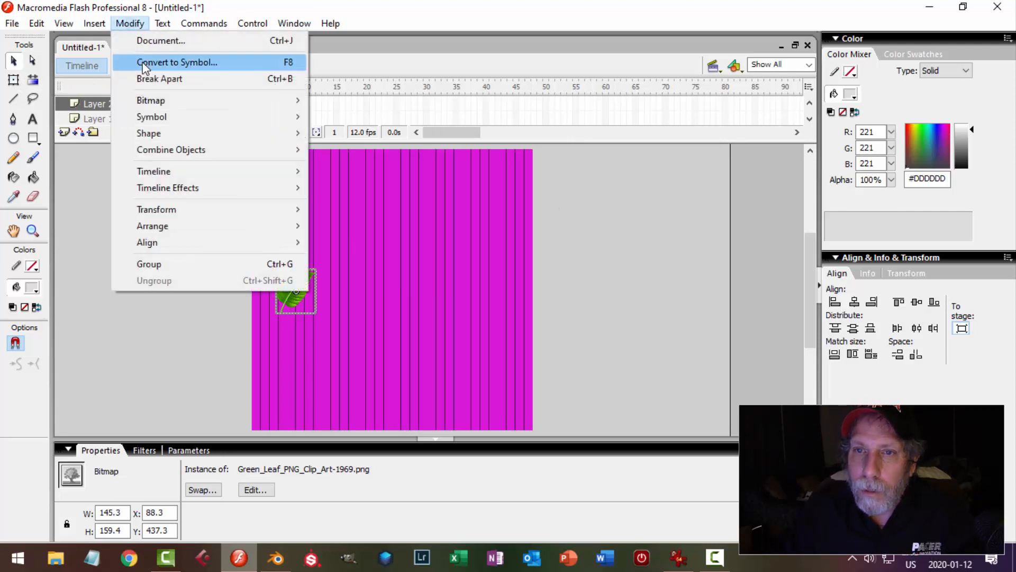
click(169, 62)
click(630, 144)
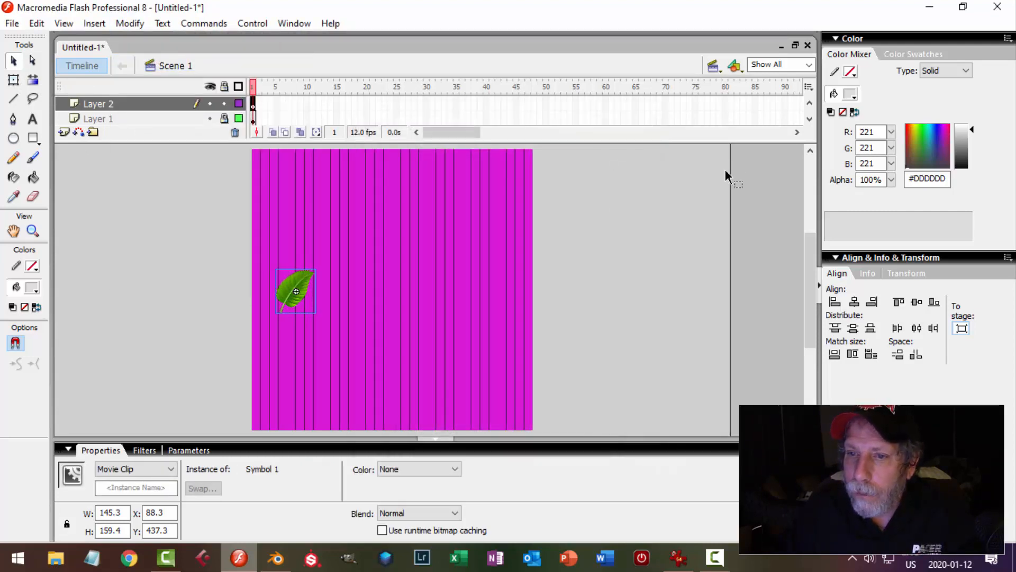
Open the leaf symbol for editing in place, lock the leaf's layer and add a new layer beneath it
click(810, 64)
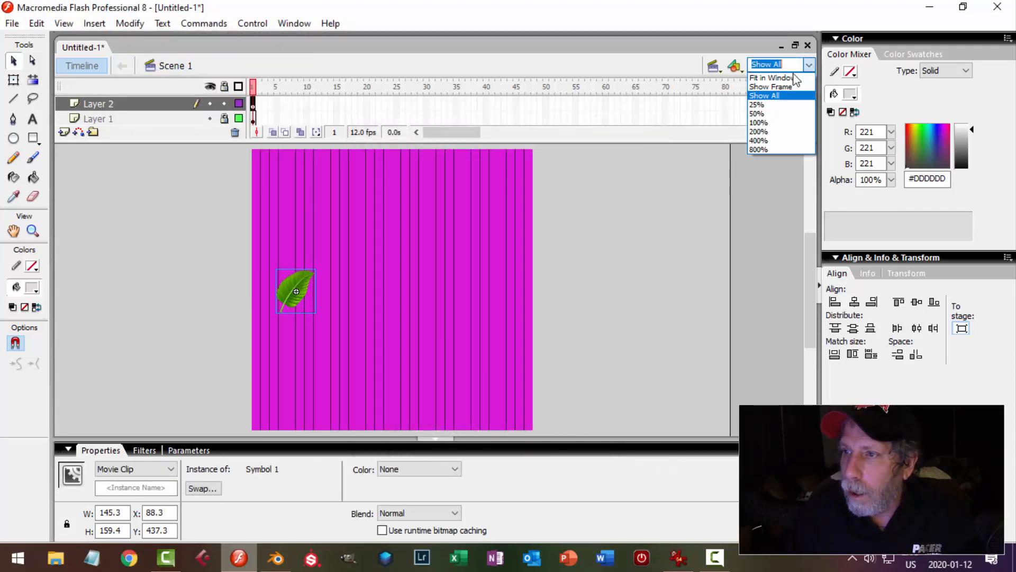
click(752, 122)
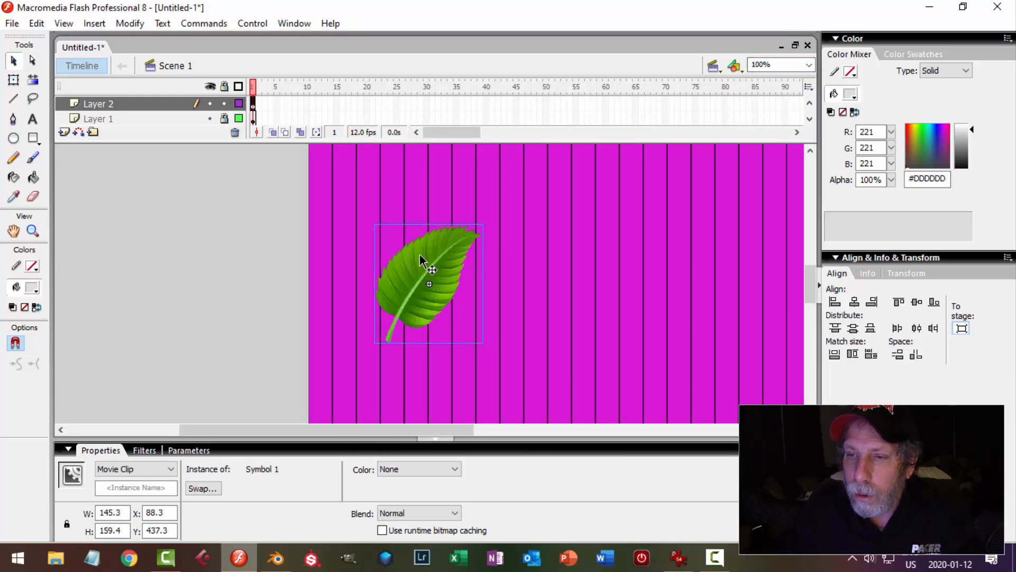
double_click(421, 259)
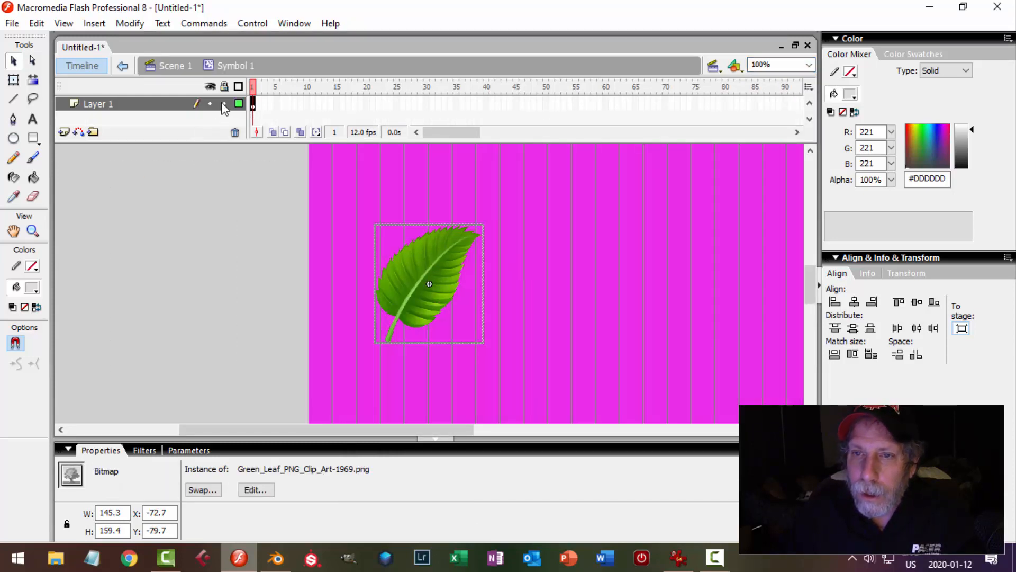
click(225, 104)
click(64, 132)
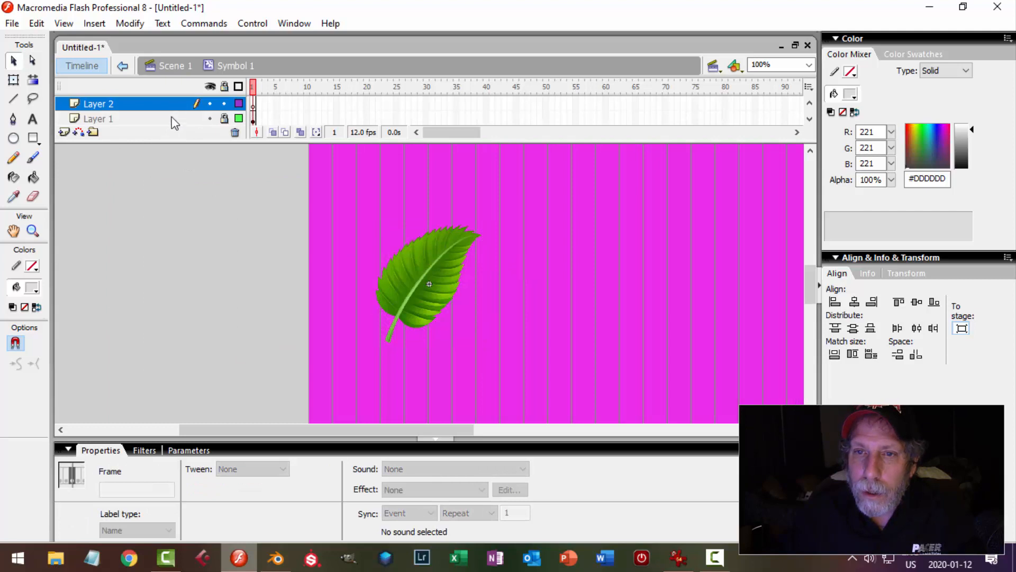
drag(171, 118, 172, 127)
Draw a circle about 218 px wide centred behind the leaf, with a light grey fill and a white outline of thickness 4
click(15, 139)
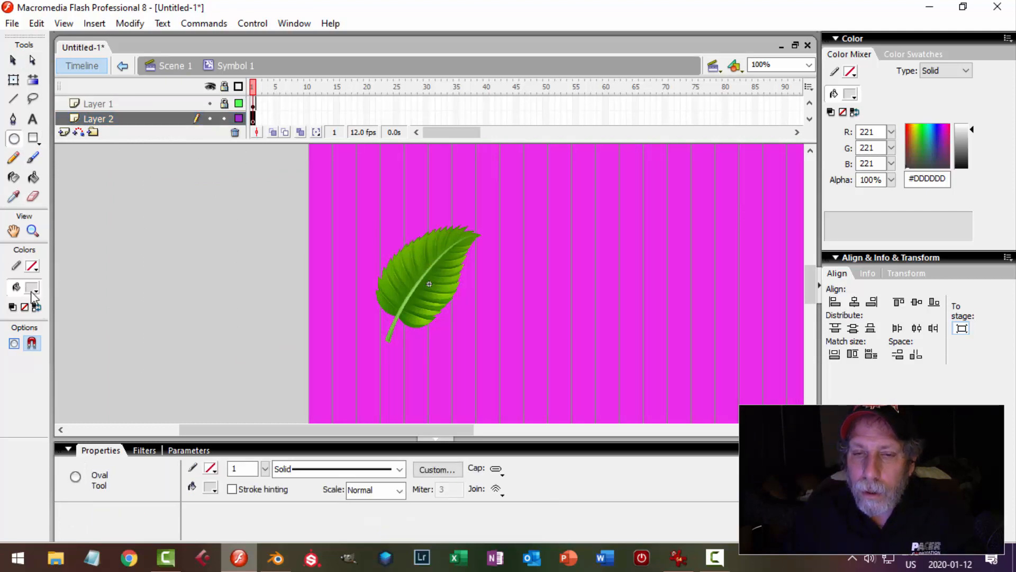
click(32, 266)
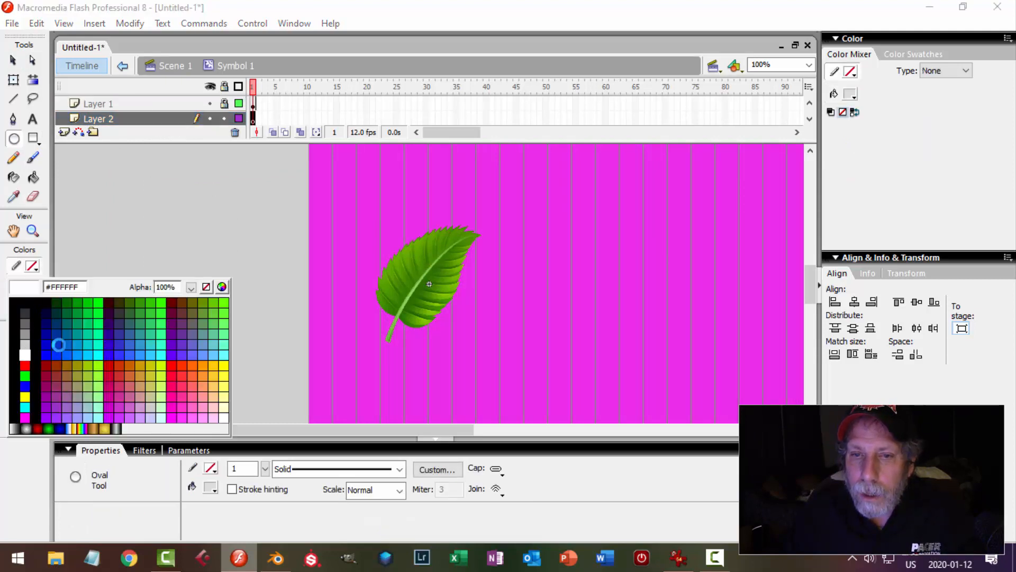
click(25, 355)
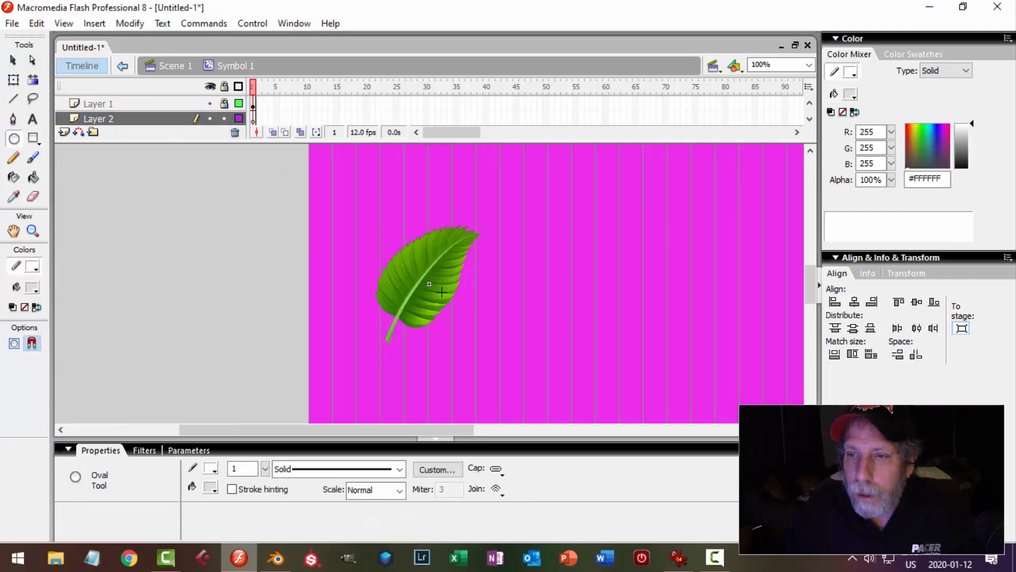
double_click(250, 467)
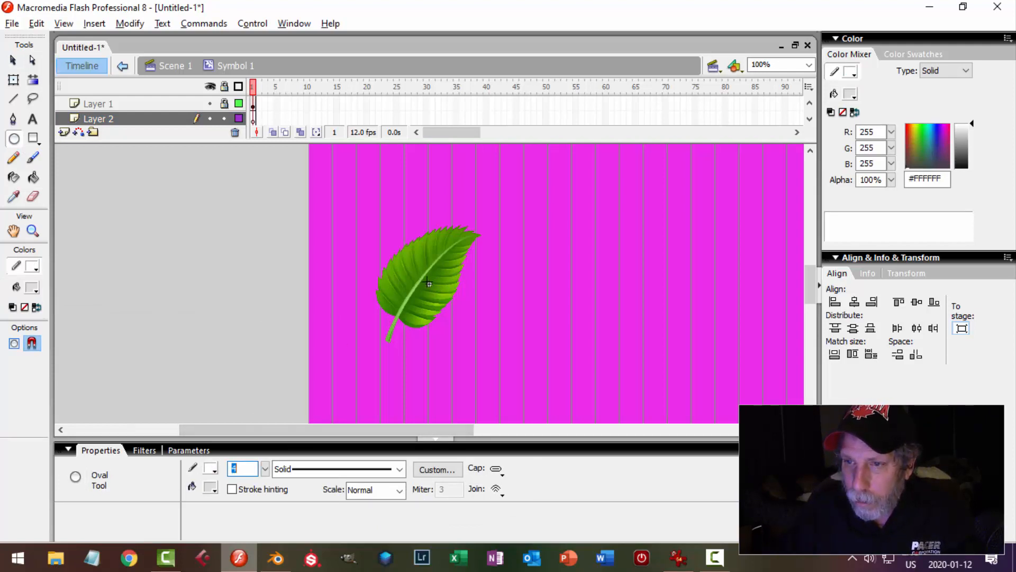
alt+shift+drag(429, 283, 488, 363)
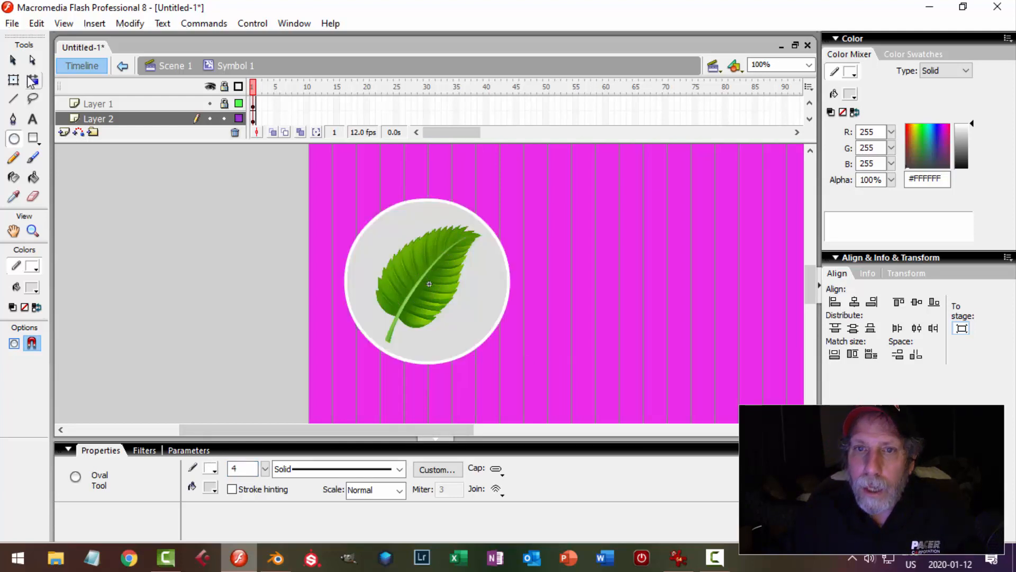
Centre the circle horizontally within the symbol and return to the main scene
click(13, 60)
click(128, 119)
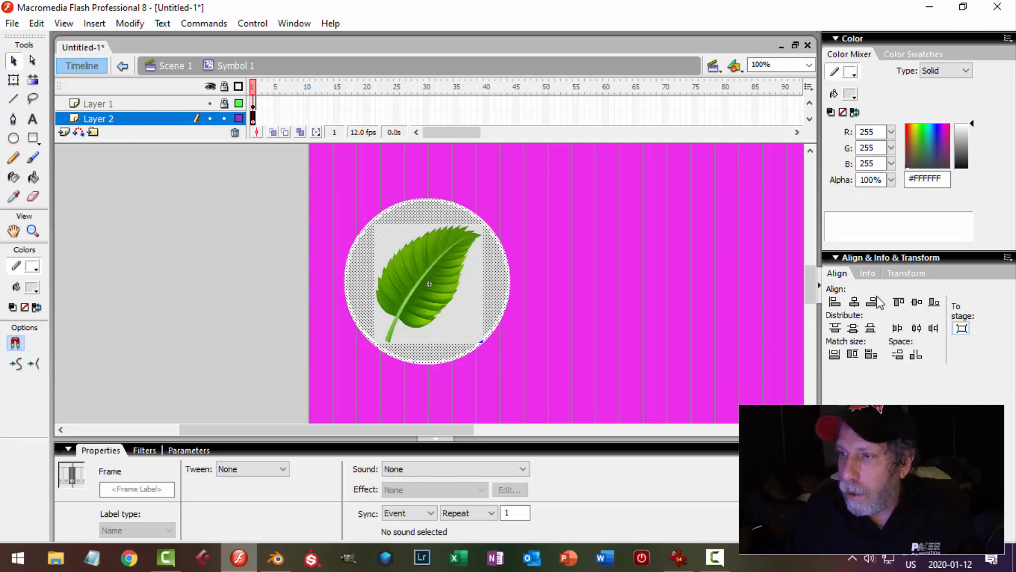
click(857, 303)
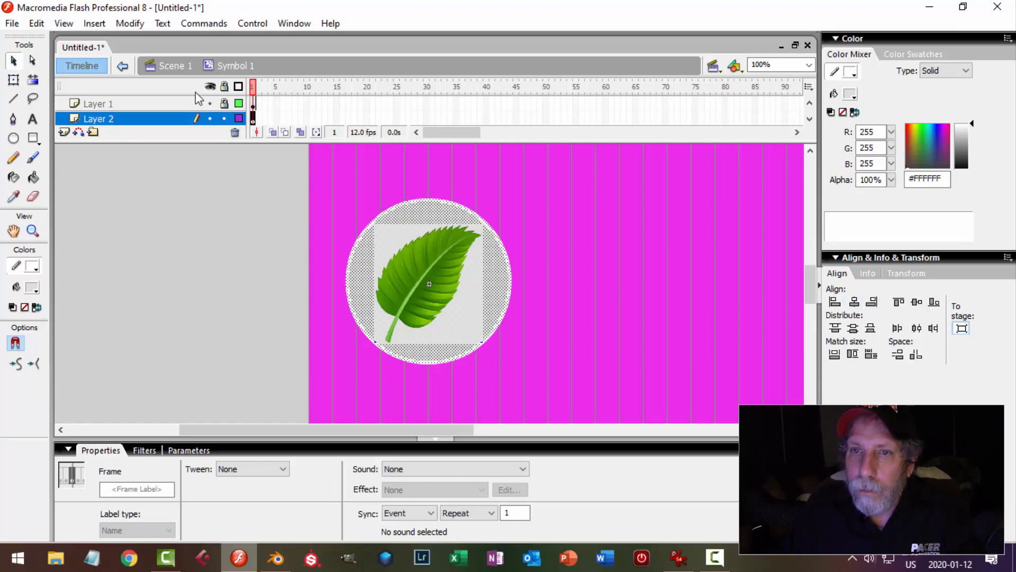
double_click(626, 260)
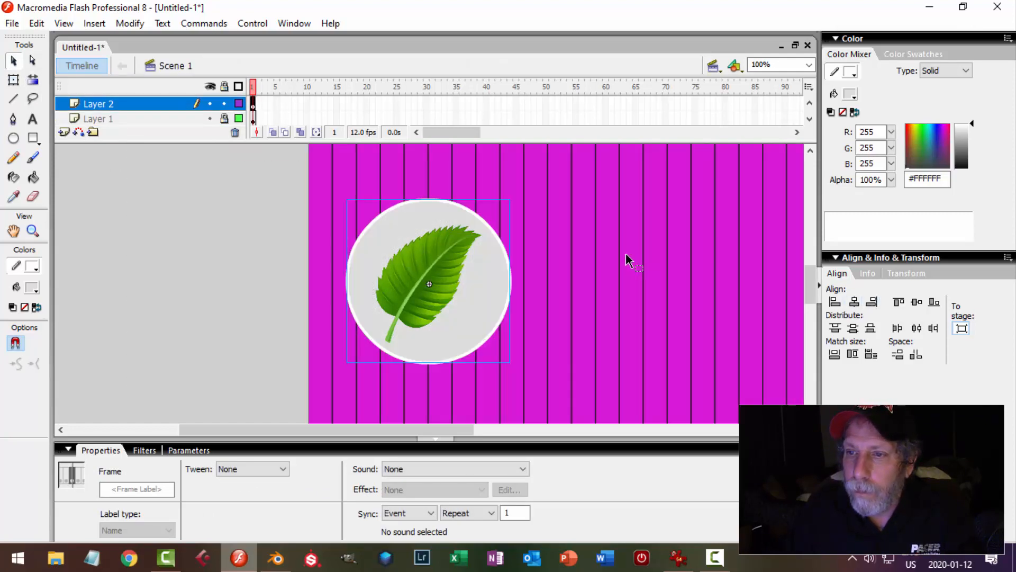
Copy the round leaf sticker and paste the duplicate in place over the original
click(809, 65)
click(773, 88)
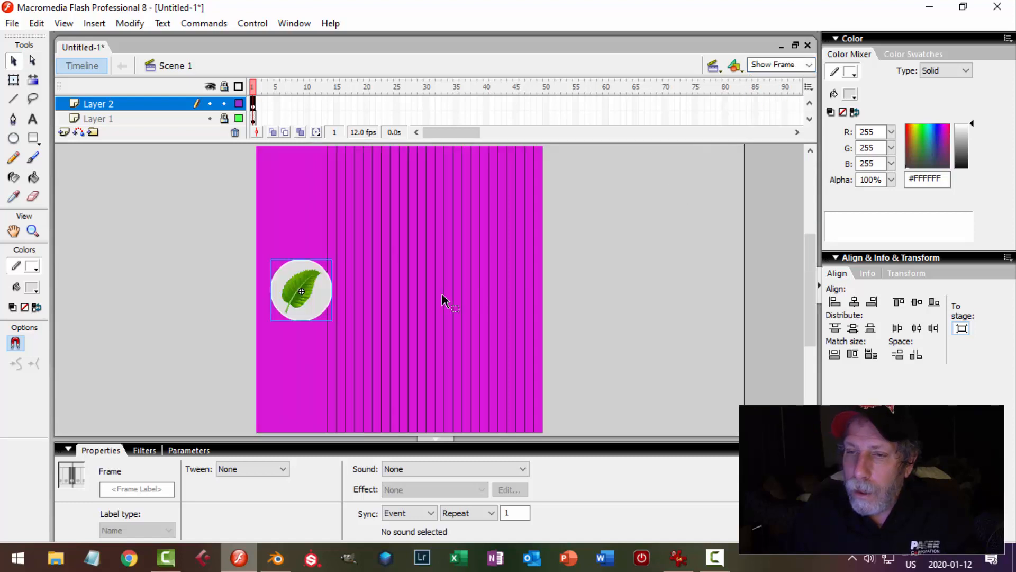
click(442, 300)
click(288, 285)
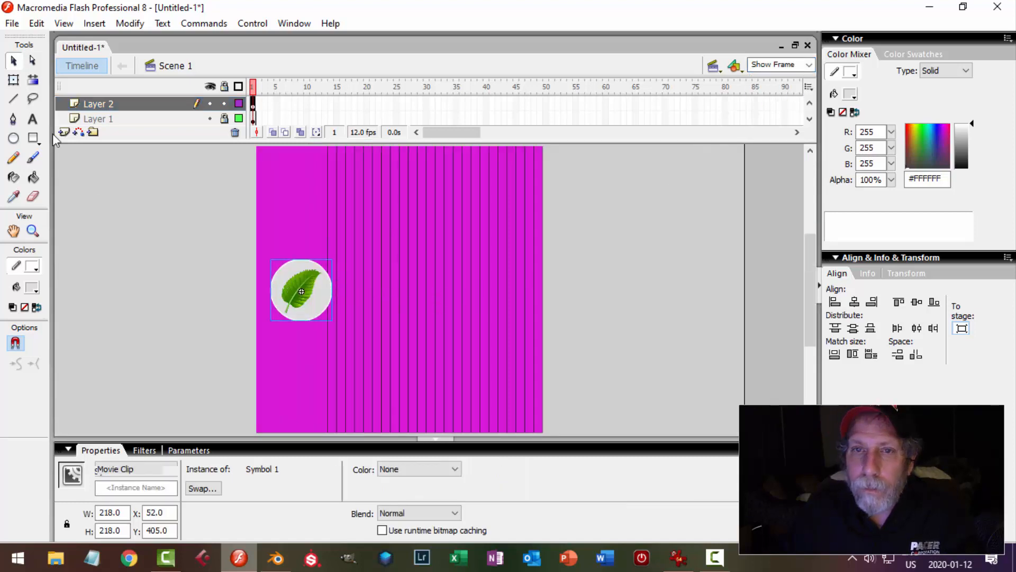
click(14, 81)
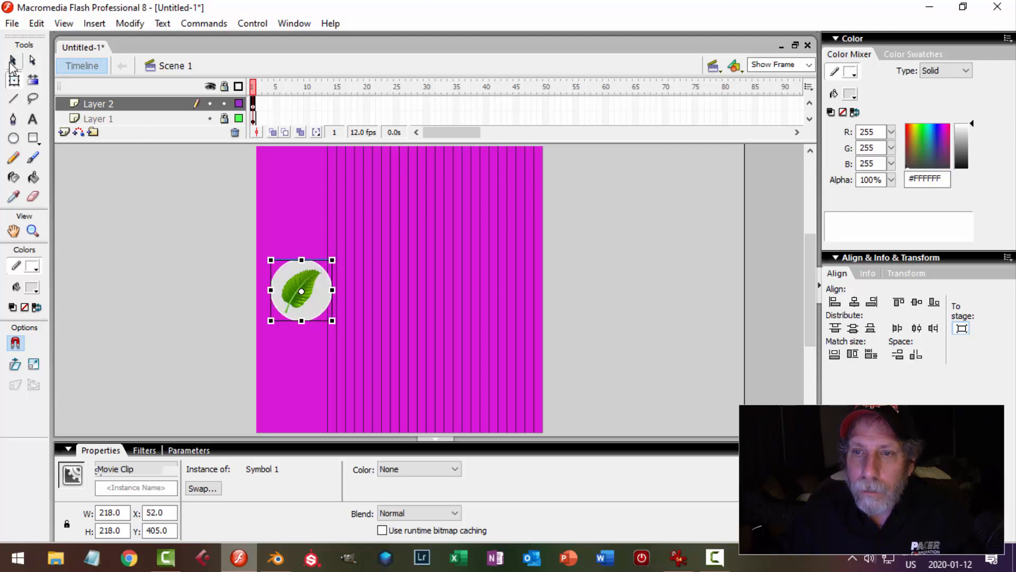
click(13, 61)
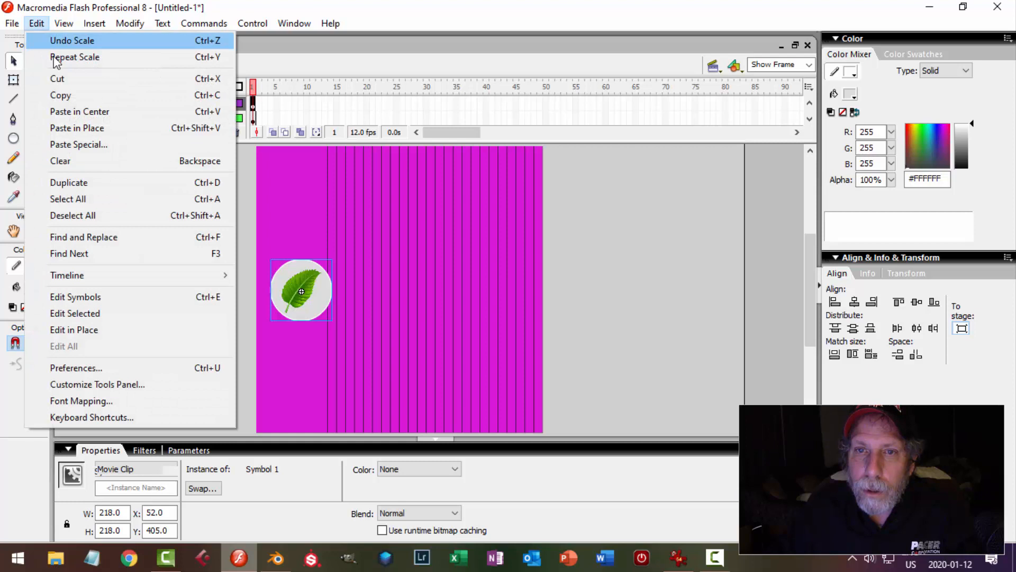
click(69, 95)
click(36, 24)
click(78, 130)
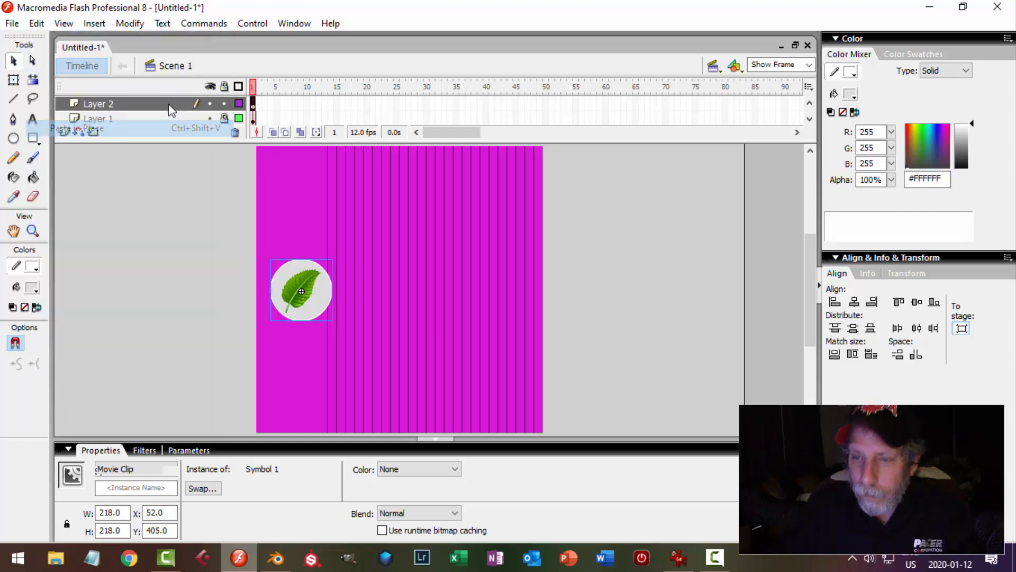
Move the duplicate sticker horizontally to the right of the original, to about X 317, leaving a small gap
key(shift+Right)
key(shift+Right)
key(shift+Right)
key(shift+Right)
key(shift+Right)
key(shift+Right)
key(shift+Right)
key(shift+Right)
key(shift+Right)
key(shift+Right)
key(shift+Right)
key(shift+Right)
key(shift+Right)
key(shift+Right)
key(shift+Right)
key(shift+Right)
key(shift+Right)
key(shift+Right)
key(shift+Right)
key(shift+Right)
key(shift+Right)
key(shift+Right)
key(shift+Right)
key(shift+Right)
key(shift+Right)
key(shift+Right)
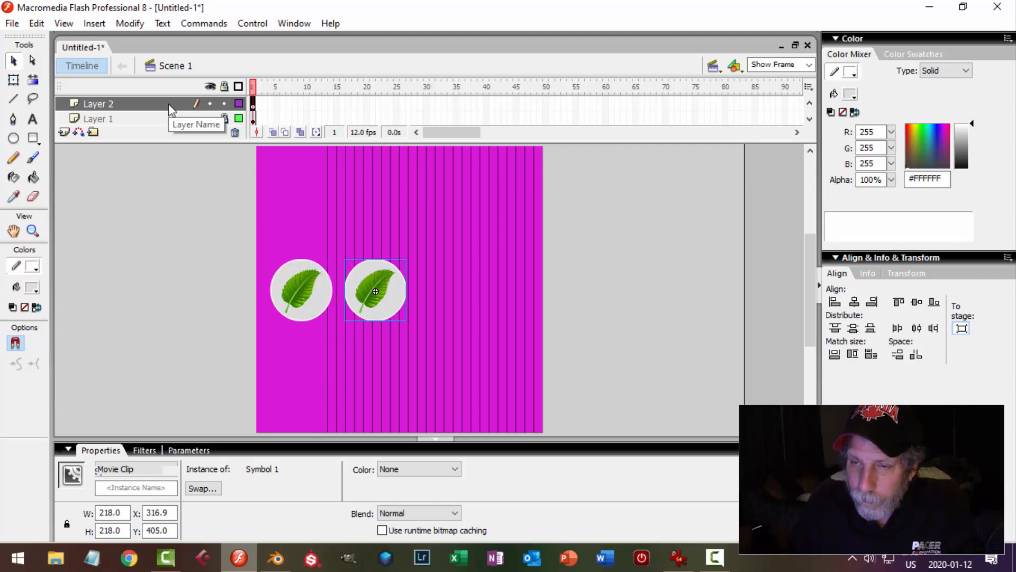
Copy both round leaf stickers on Layer 2 and paste the pair in place over the originals
click(150, 105)
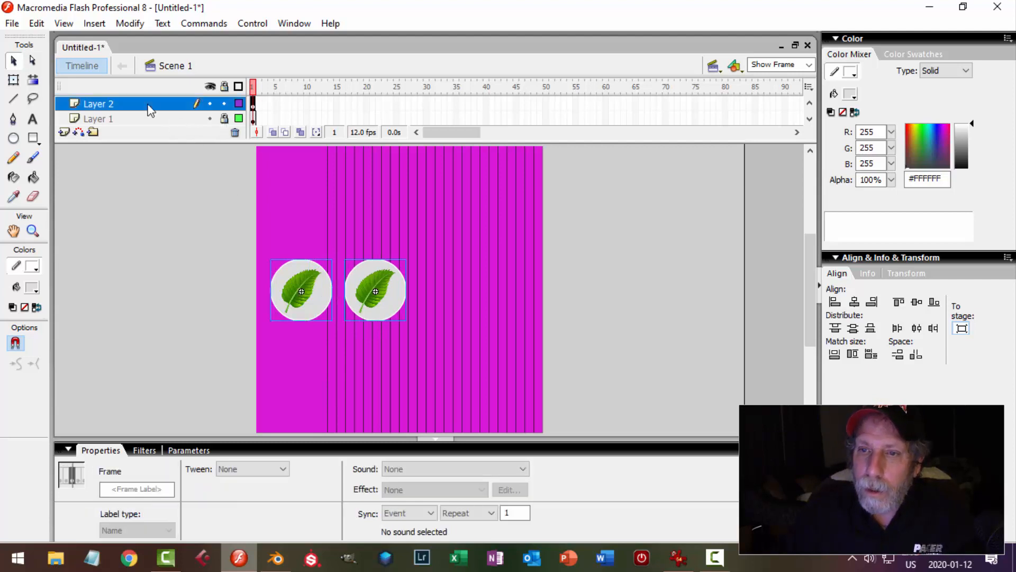
click(36, 23)
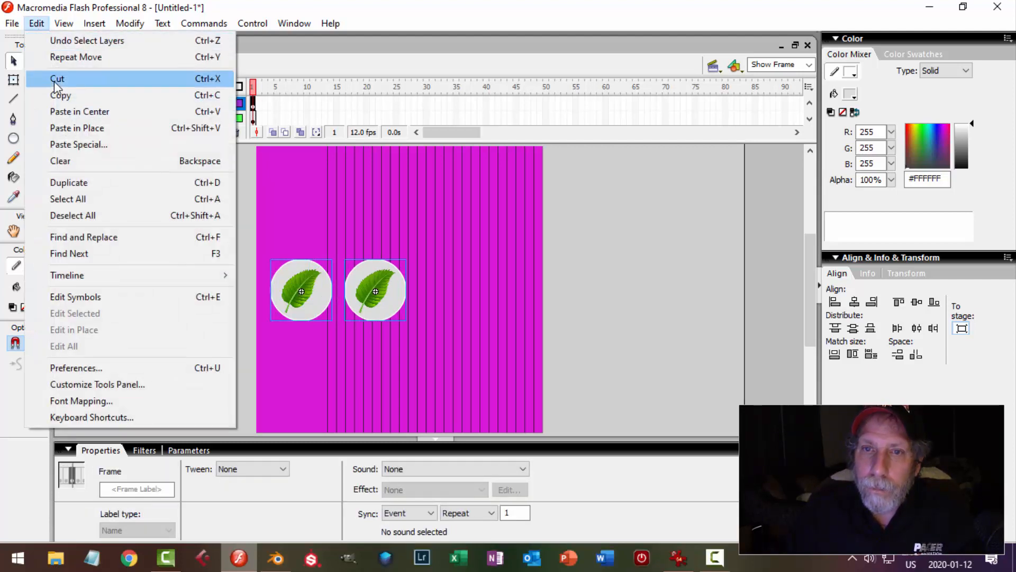
click(58, 94)
click(37, 23)
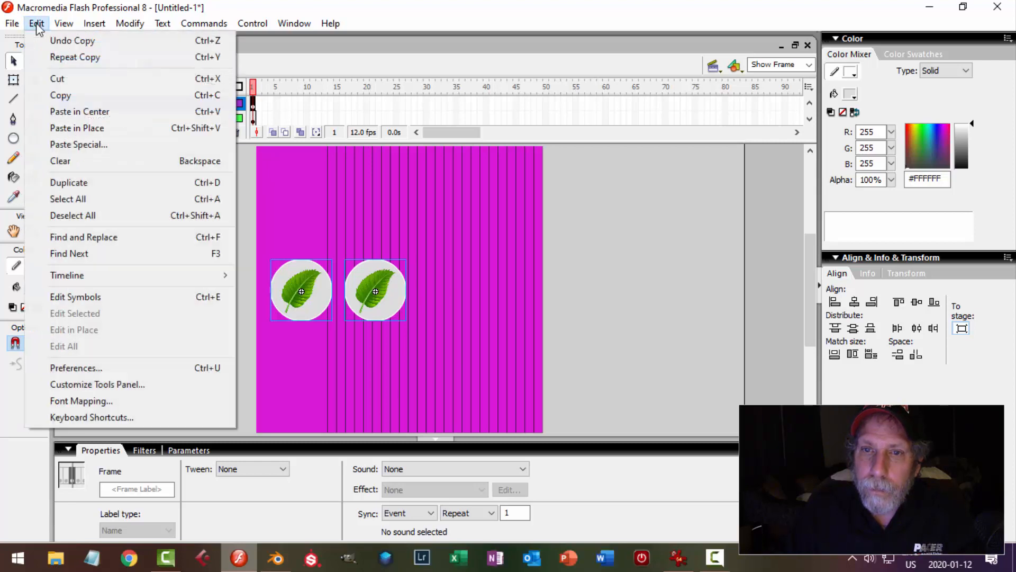
click(77, 128)
Move the pasted pair of stickers horizontally to the right to form a row of four evenly spaced stickers
key(shift+Right)
key(shift+Right)
key(shift+Right)
key(shift+Right)
key(shift+Right)
key(shift+Right)
key(shift+Right)
key(shift+Right)
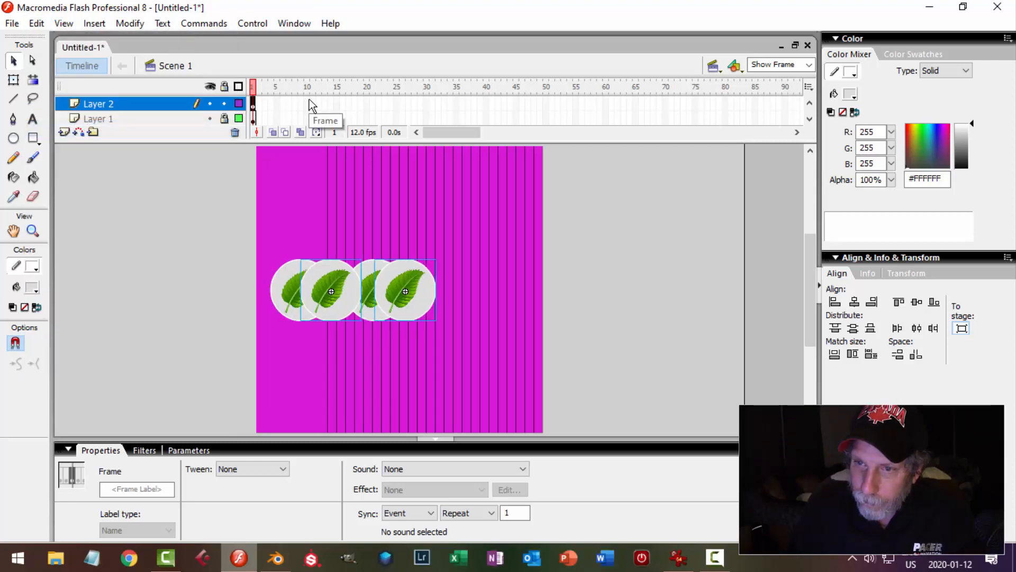
key(shift+Right)
key(shift+Right)
key(shift+Right)
key(shift+Right)
key(shift+Right)
key(shift+Right)
key(shift+Right)
key(shift+Right)
key(shift+Right)
key(shift+Right)
key(shift+Right)
key(shift+Right)
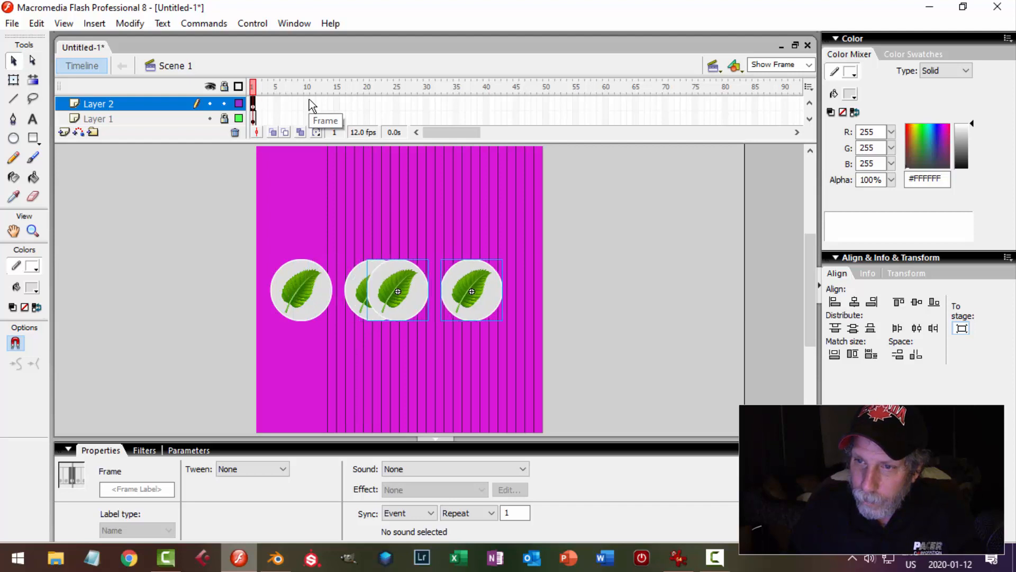
key(shift+Right)
key(shift+Right)
key(shift+Right)
key(shift+Right)
key(shift+Right)
key(shift+Right)
key(shift+Right)
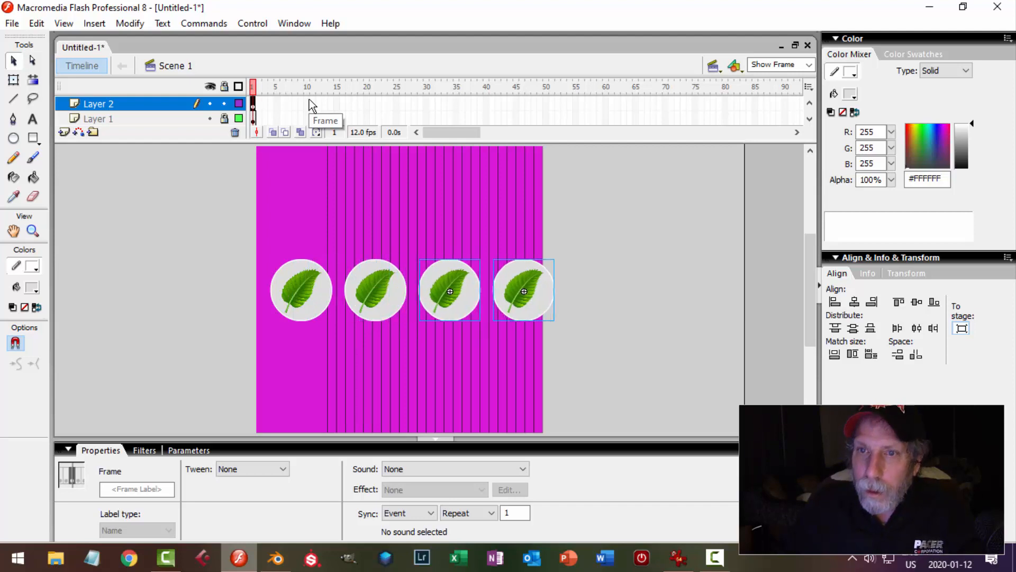
Shift all four stickers slightly left and scale the row down proportionally to about 926 px wide
key(ctrl+a)
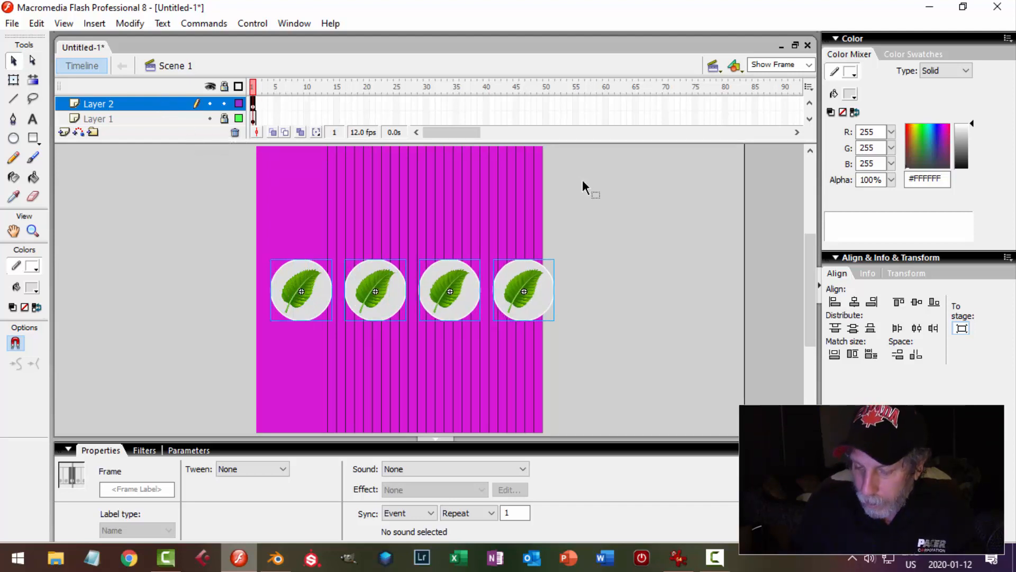
key(shift+Left)
key(shift+Left)
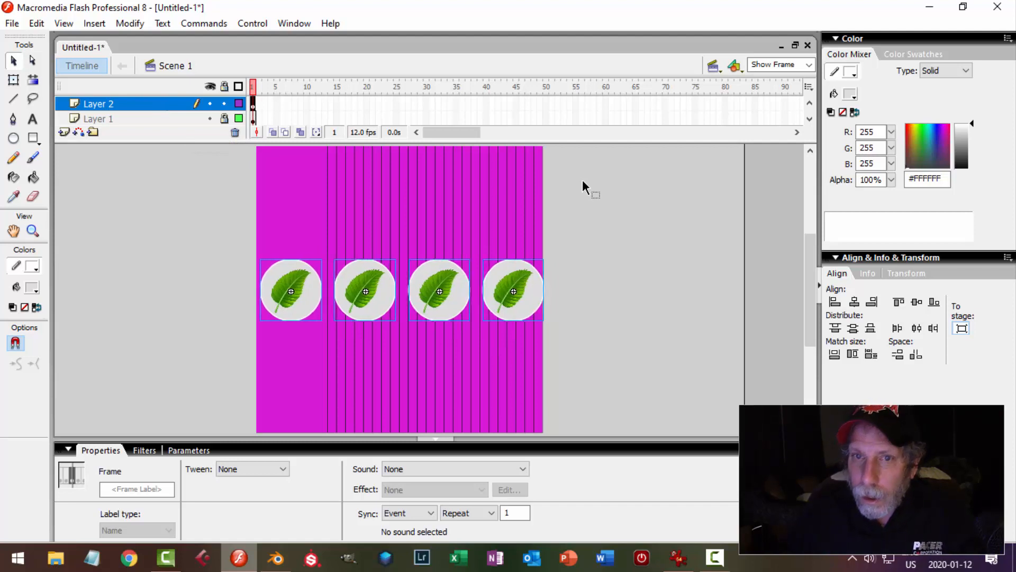
click(13, 81)
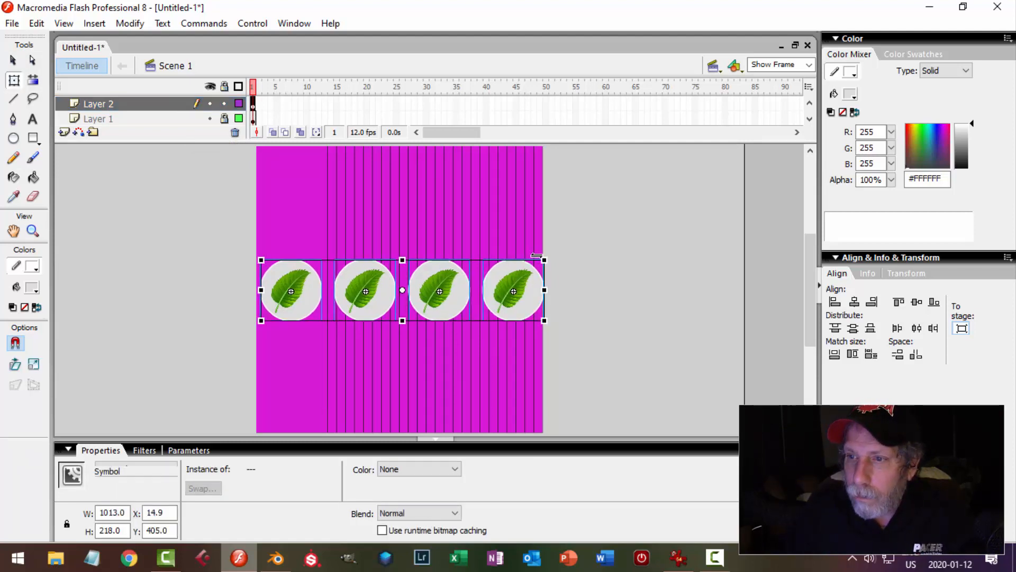
drag(543, 258, 520, 266)
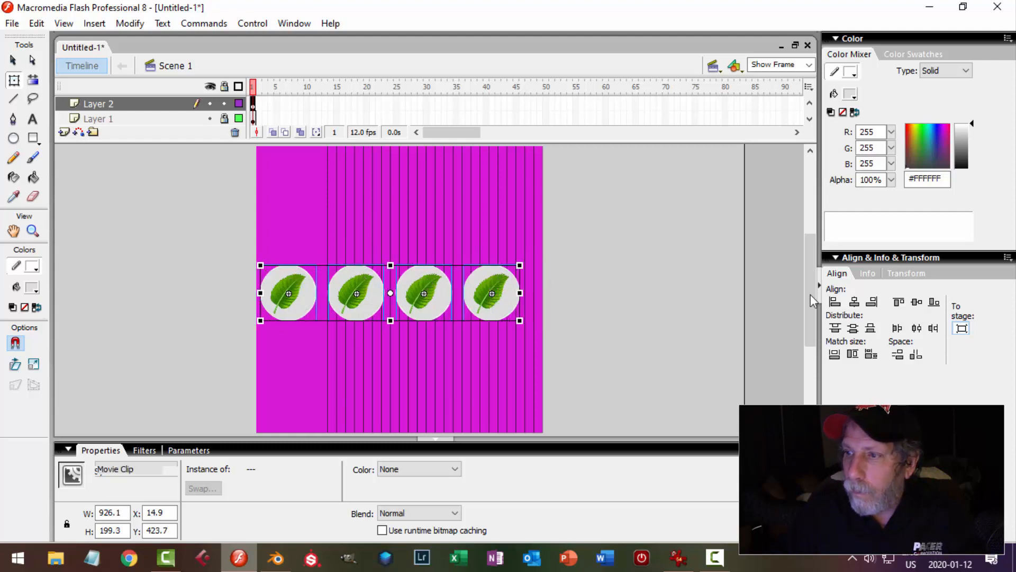
Try to centre the four separate stickers horizontally on the stage, and undo the alignment
click(855, 302)
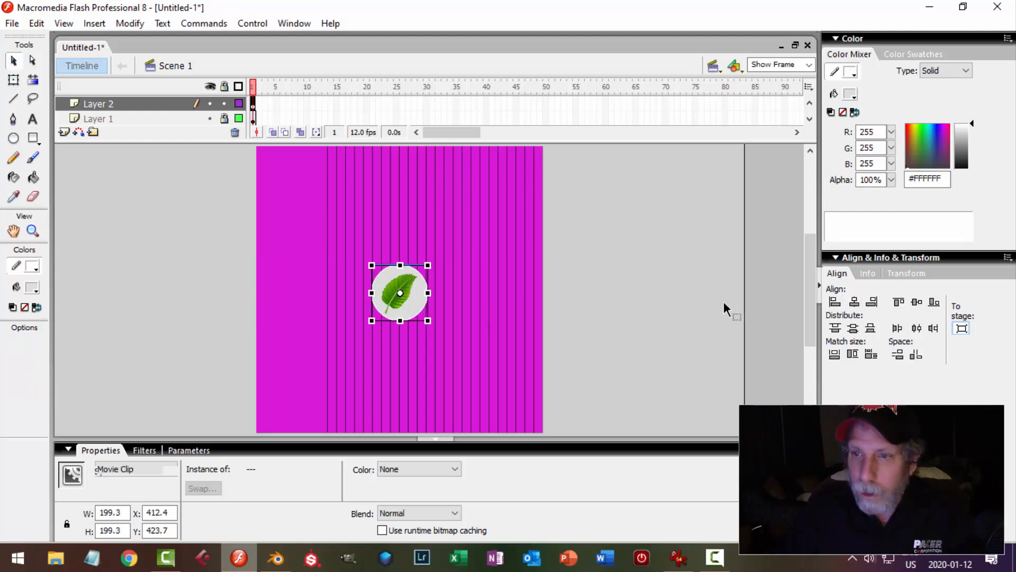
key(ctrl+z)
click(15, 62)
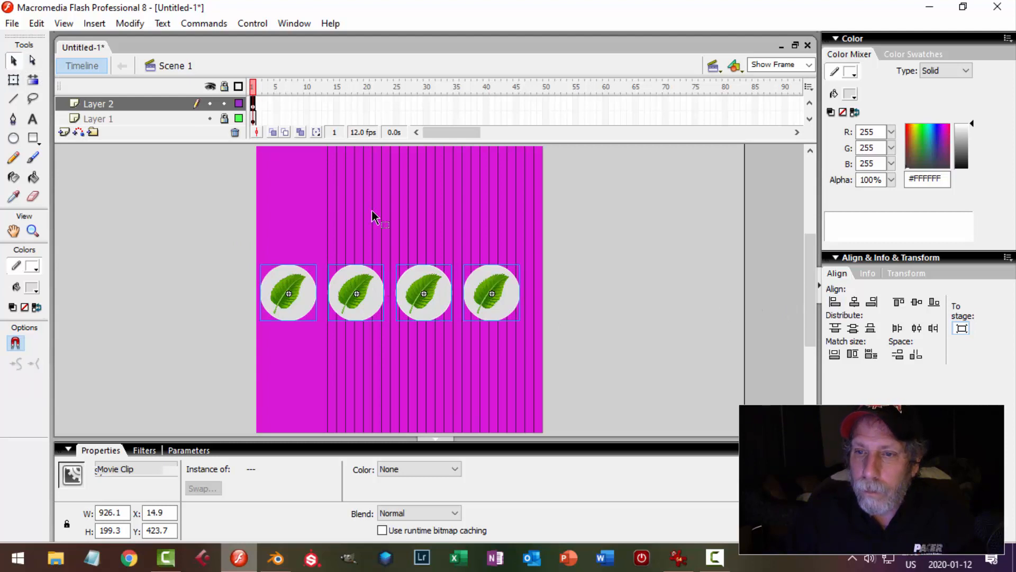
Convert the row of four stickers into a single symbol and centre it horizontally on the stage
click(129, 23)
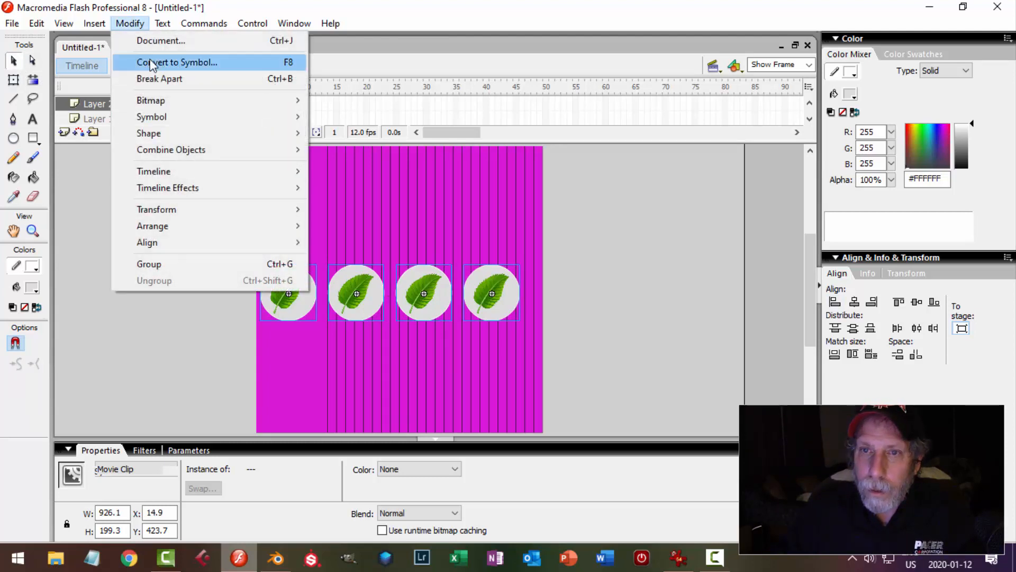
click(175, 62)
click(625, 144)
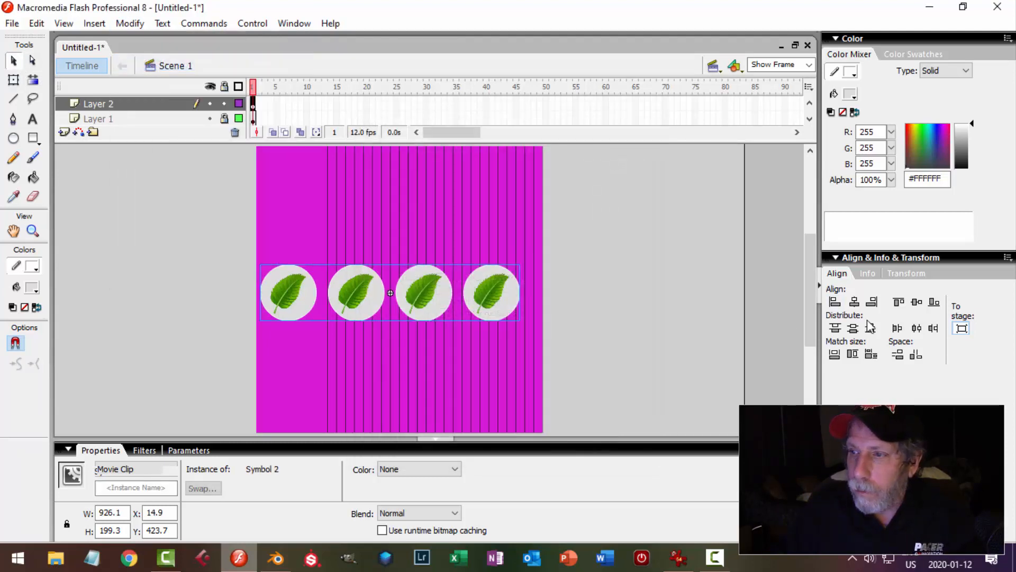
click(855, 302)
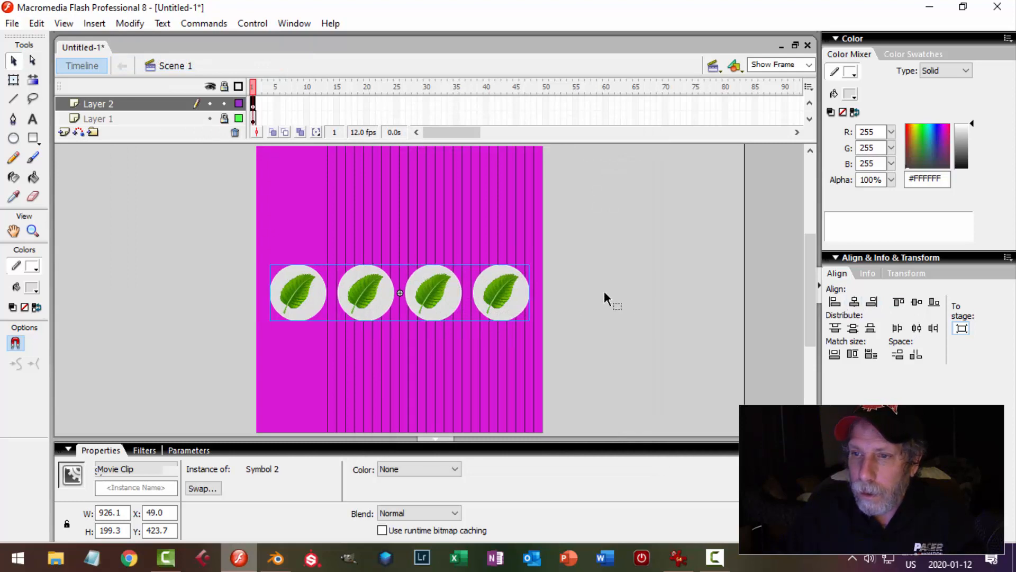
click(605, 290)
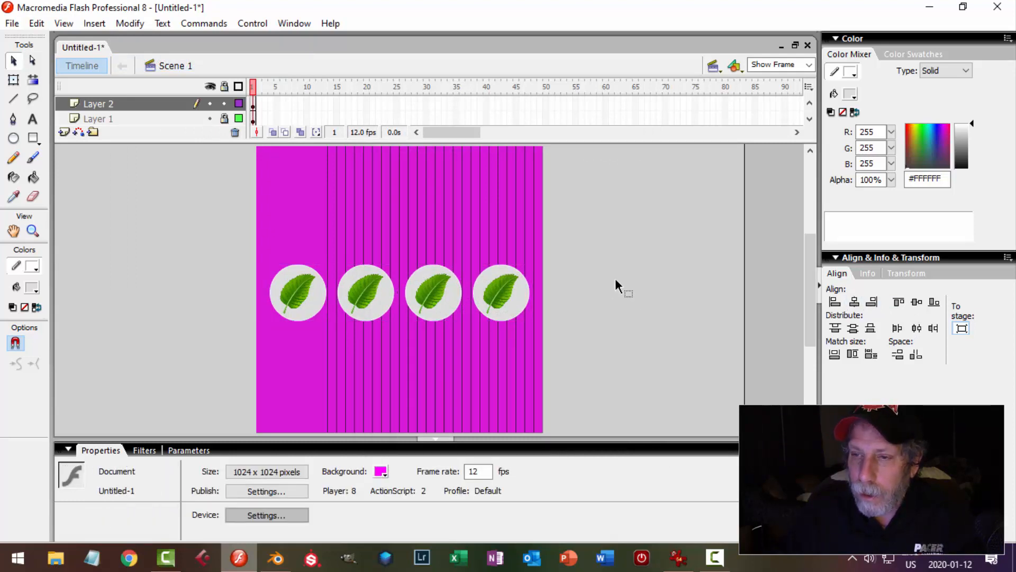
Delete Layer 1, which holds the UV layout guide
drag(817, 297, 814, 292)
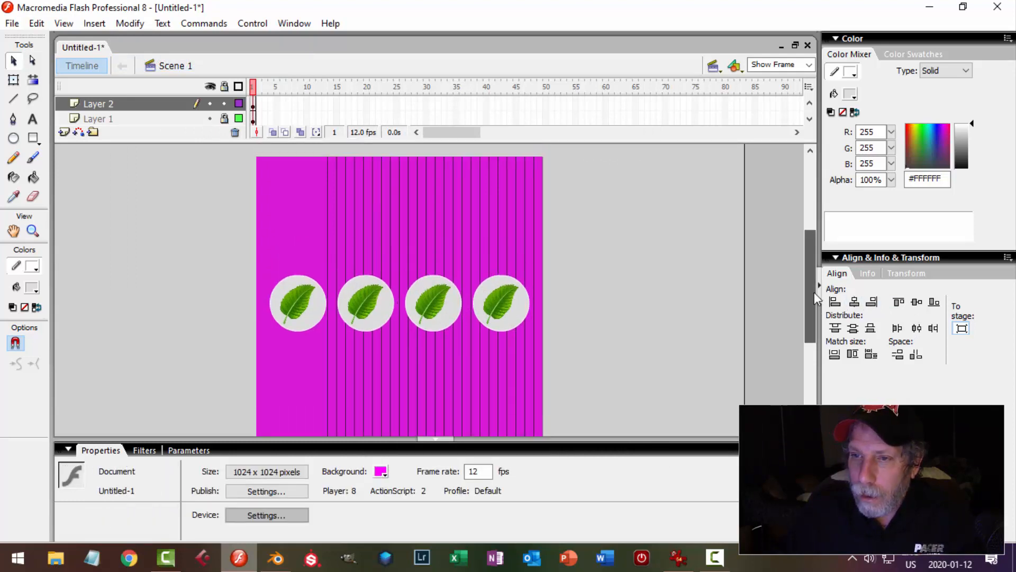
click(166, 120)
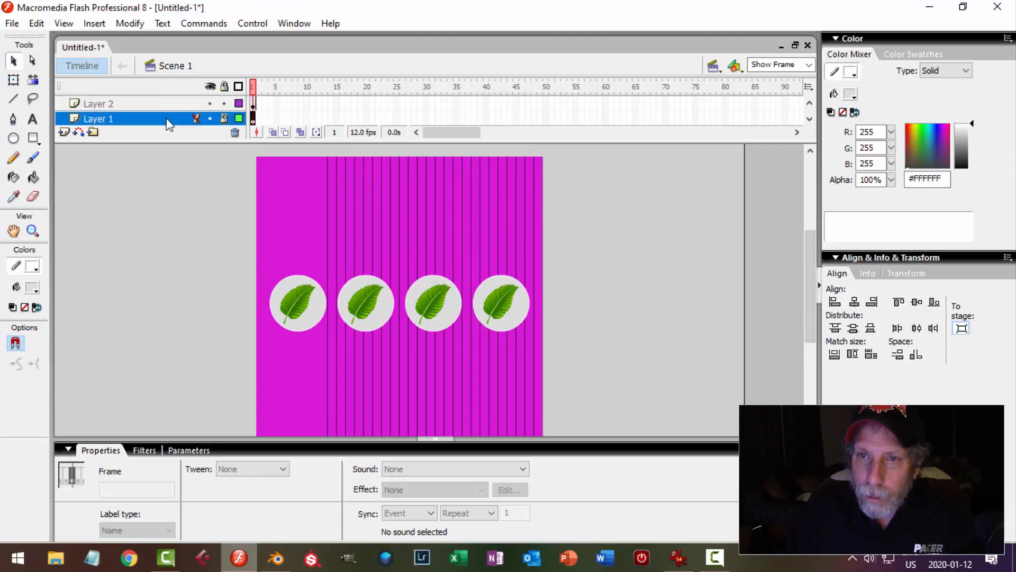
click(235, 132)
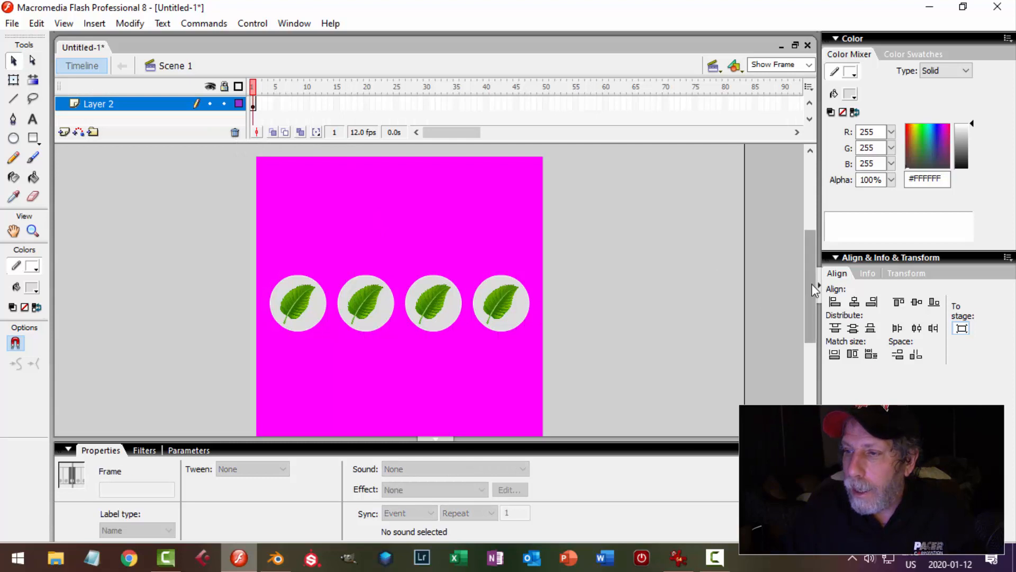
Add a new layer above the sticker layer
drag(813, 290, 814, 286)
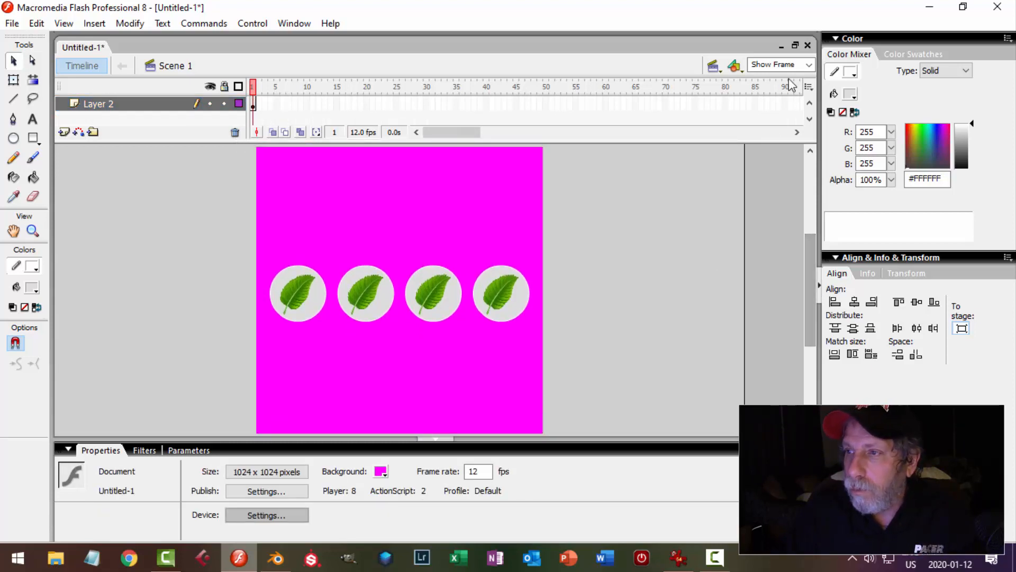
click(778, 64)
click(765, 105)
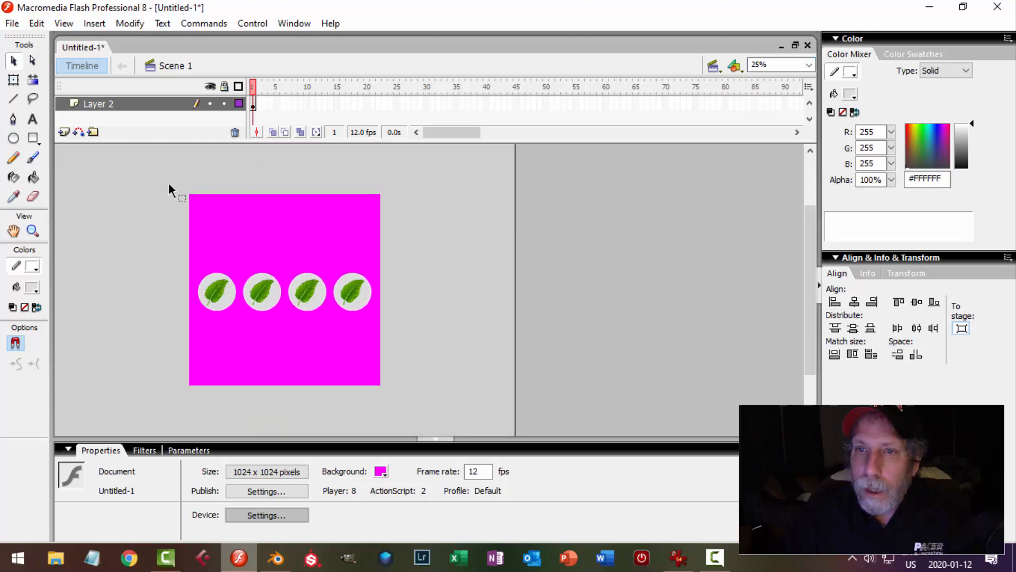
click(64, 131)
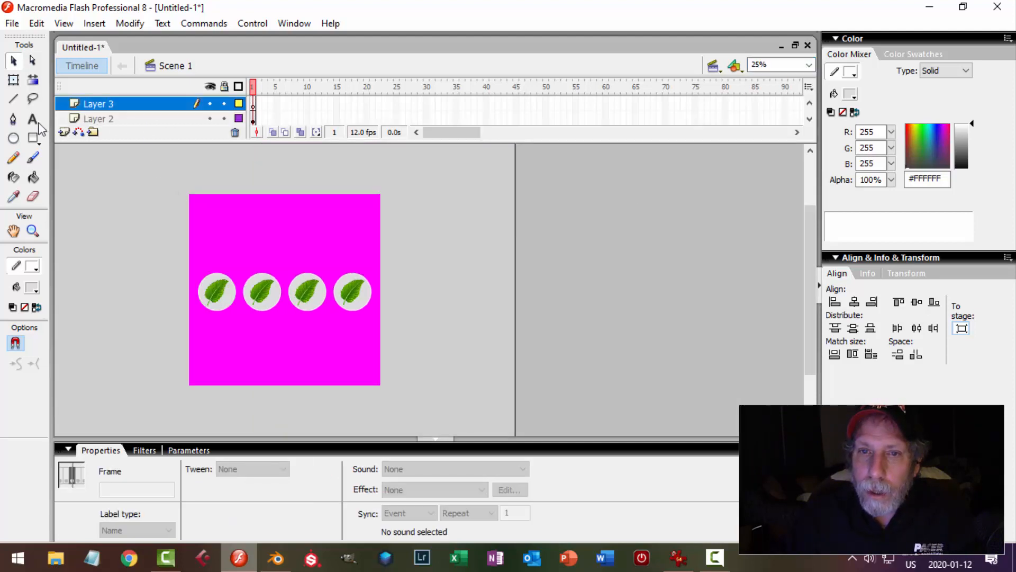
Draw a rectangle without an outline, about 1208 by 1260 px, covering the whole stage, and place its layer beneath the sticker layer
click(34, 139)
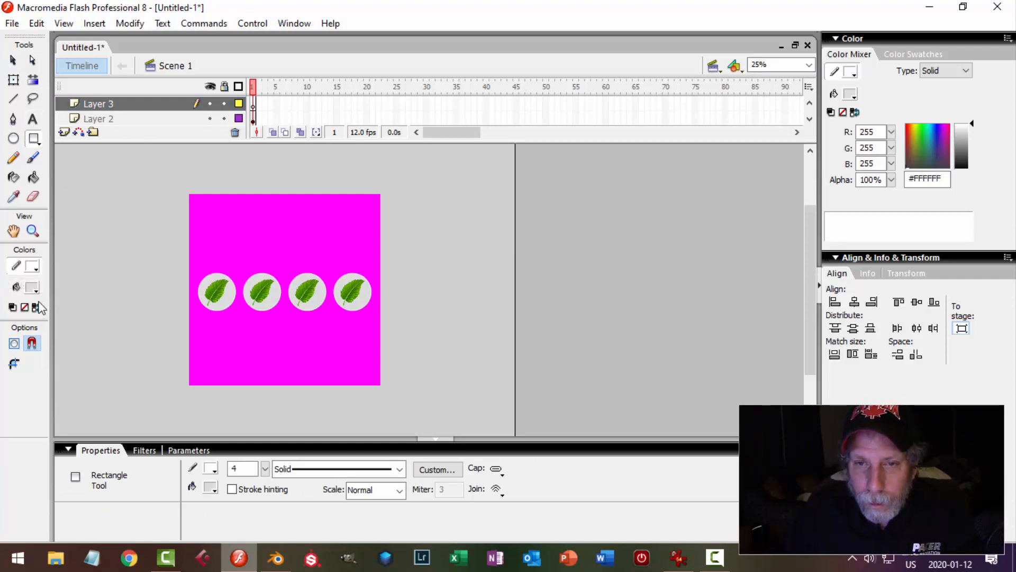
click(33, 266)
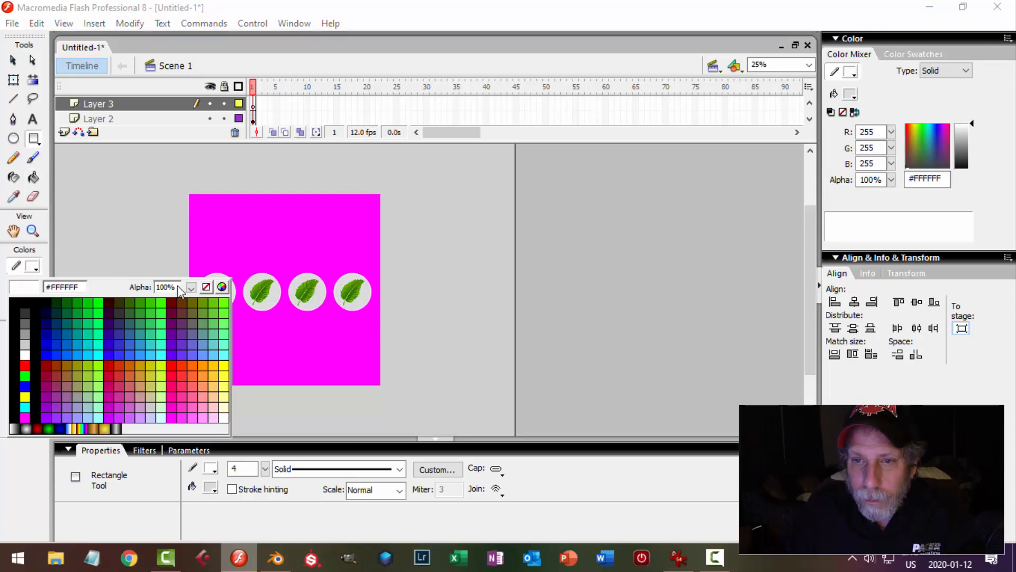
click(206, 287)
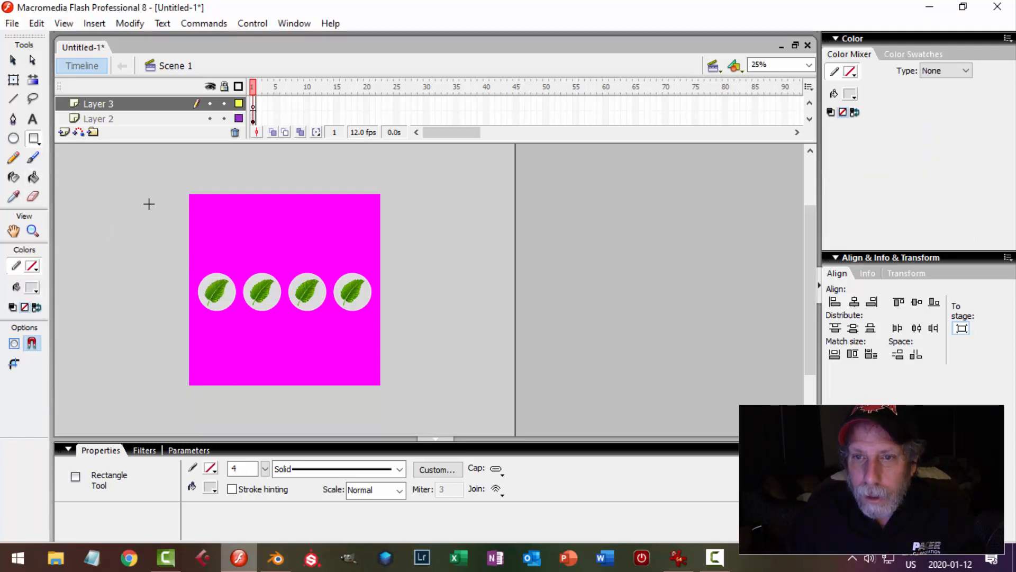
drag(171, 180, 397, 416)
drag(153, 104, 157, 133)
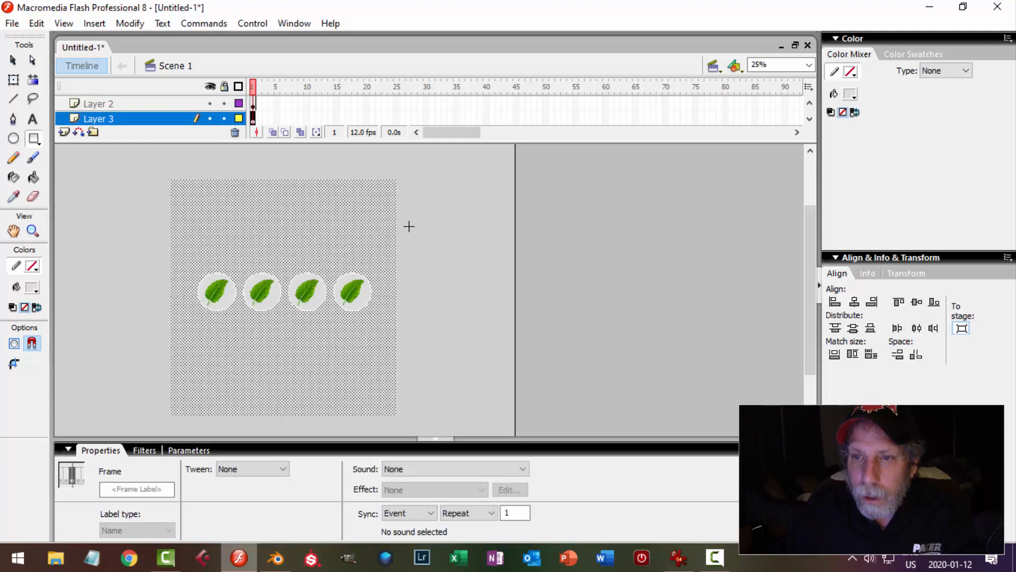
Set the background rectangle's fill to the light grey #D5D5D5
click(13, 60)
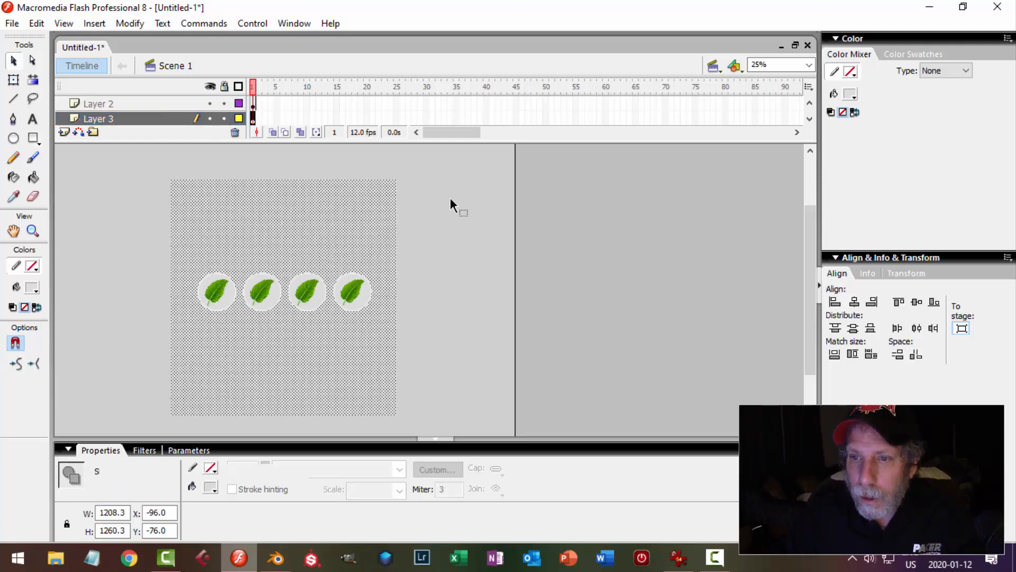
click(479, 224)
click(354, 247)
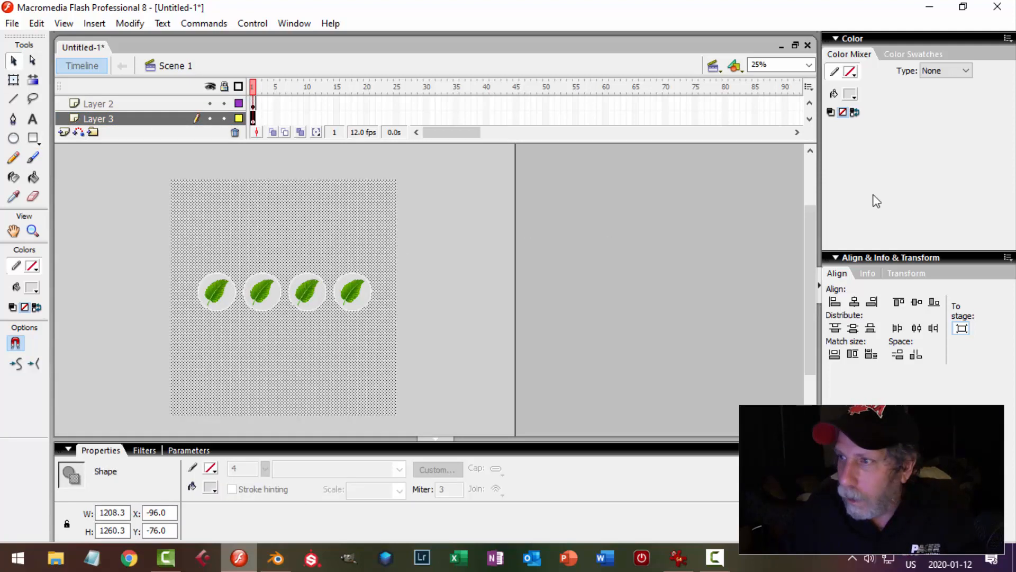
click(848, 98)
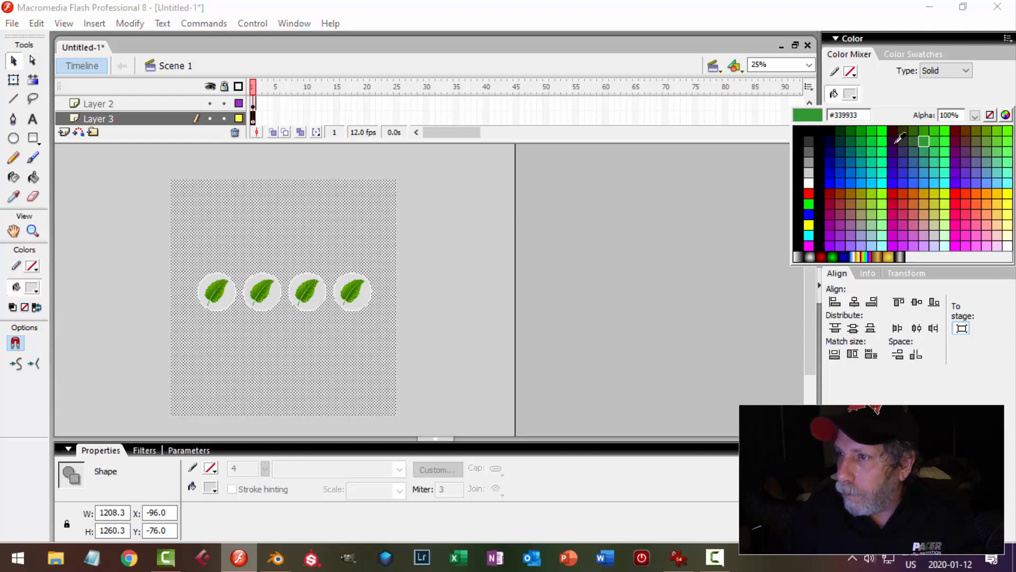
click(810, 173)
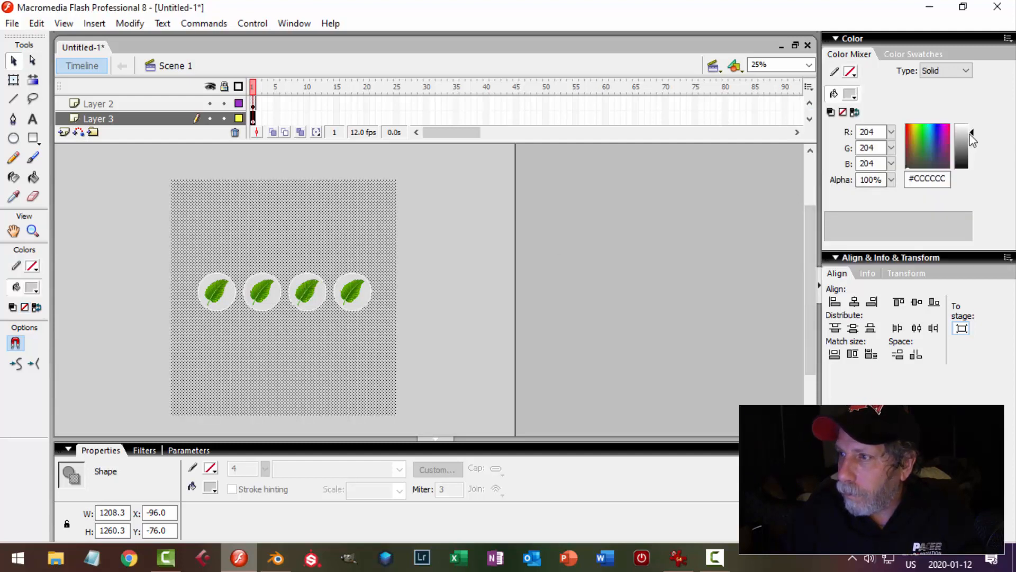
drag(972, 140, 972, 131)
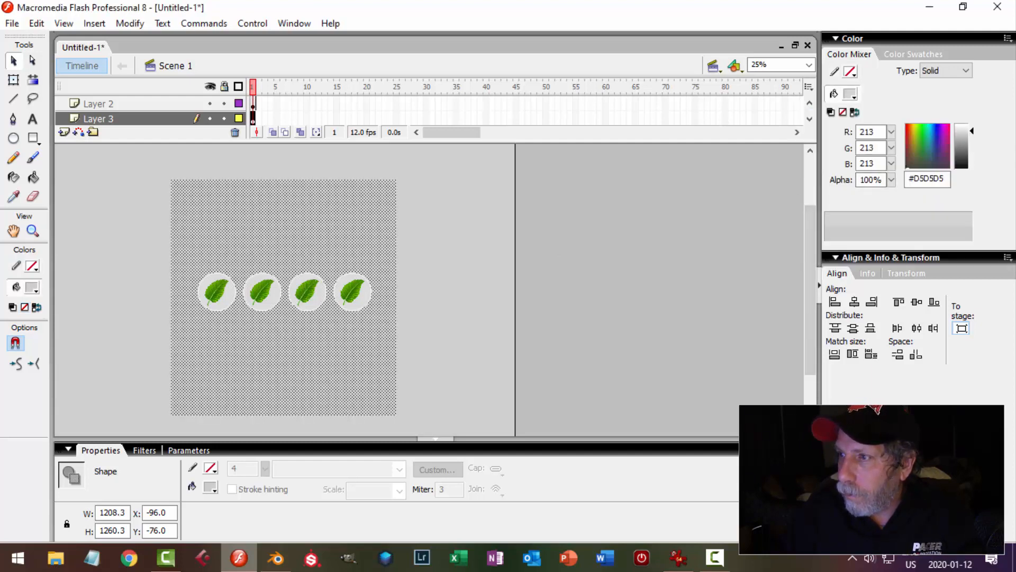
click(485, 234)
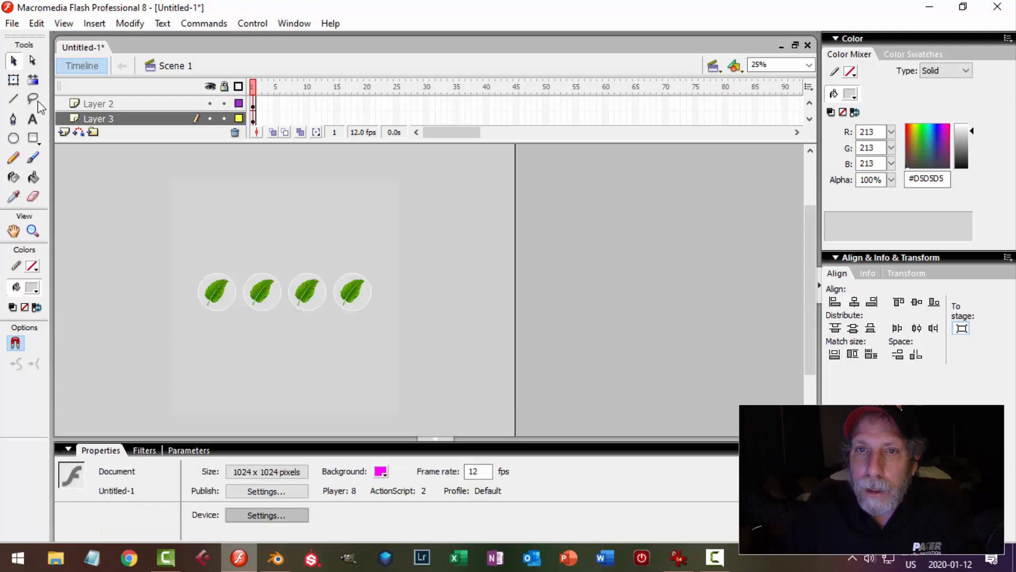
Export the artwork as the PNG image RollOfStickers in the EXPORT folder at 1024 x 1024 pixels, full document size
click(12, 24)
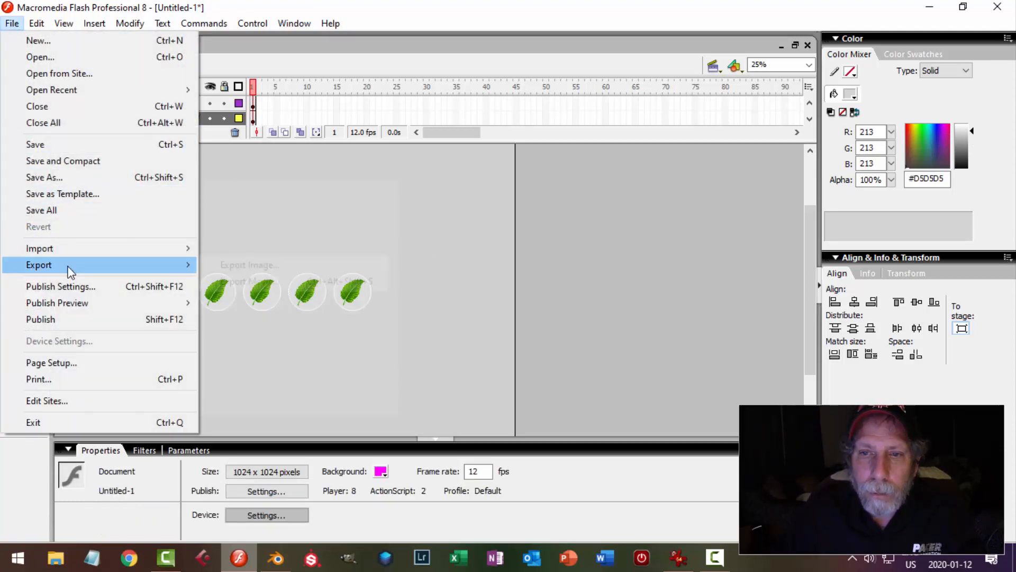
mouse_move(187, 275)
click(249, 264)
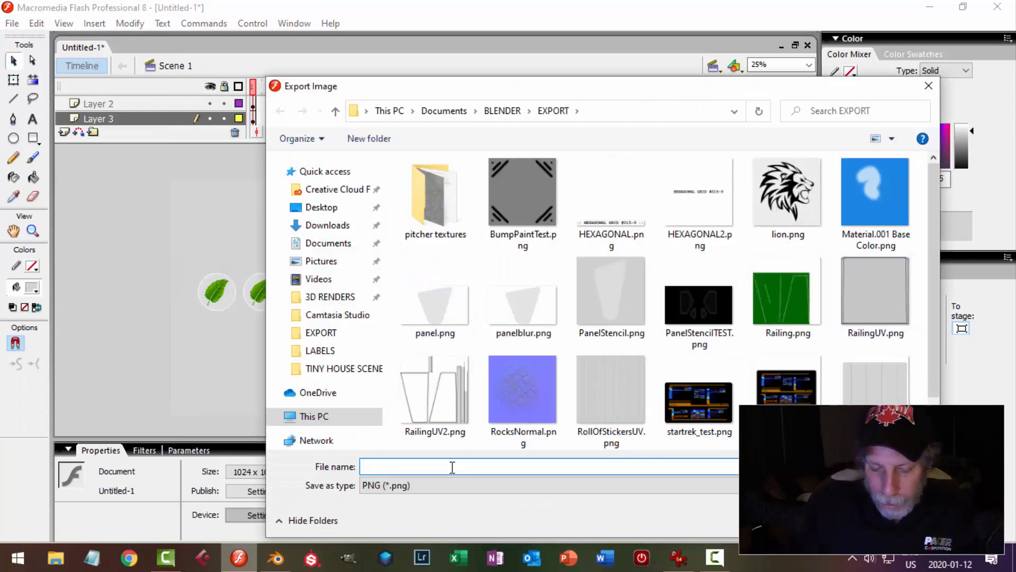
text(R)
key(BackSpace)
text(RollOfStickers)
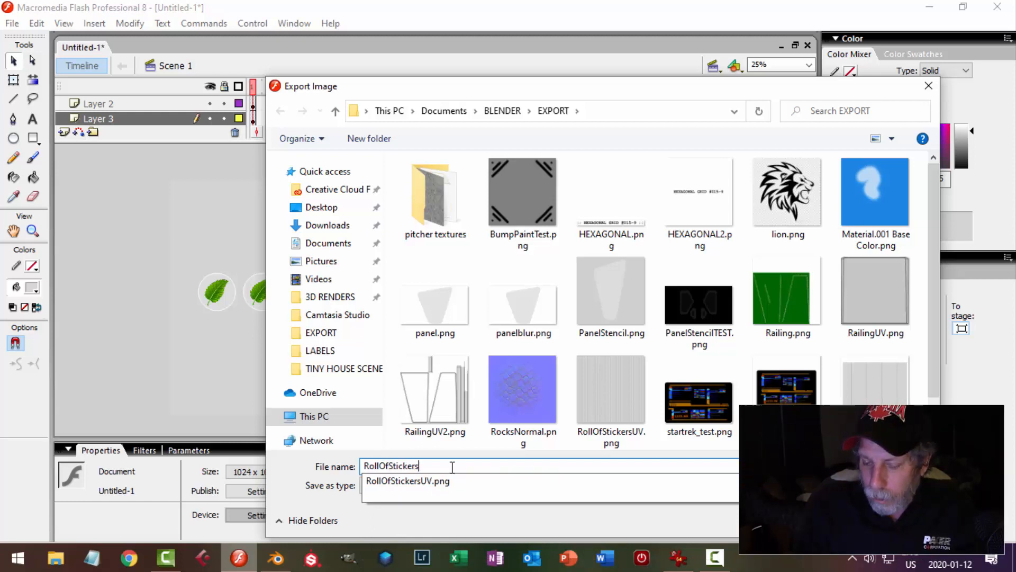
key(Return)
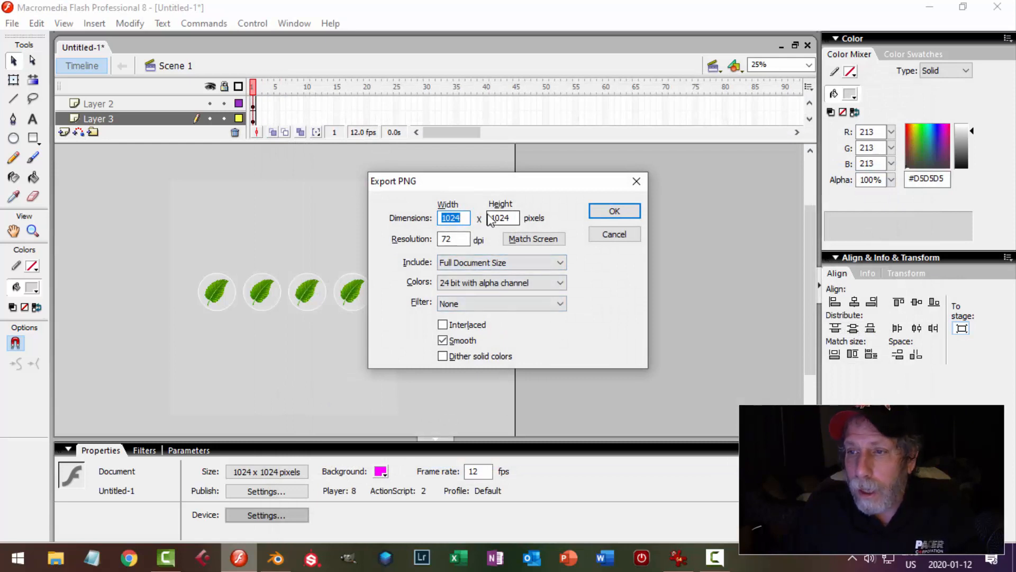
click(599, 214)
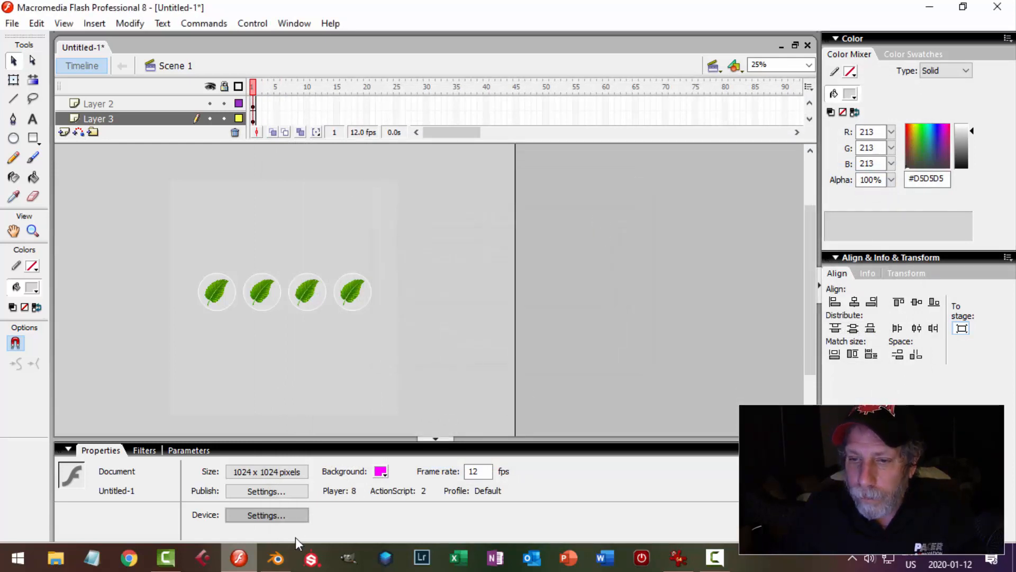
Switch to Blender's Shading workspace and rename the cylinder's materials Material.001 to stickers and Material.002 to roll
click(280, 556)
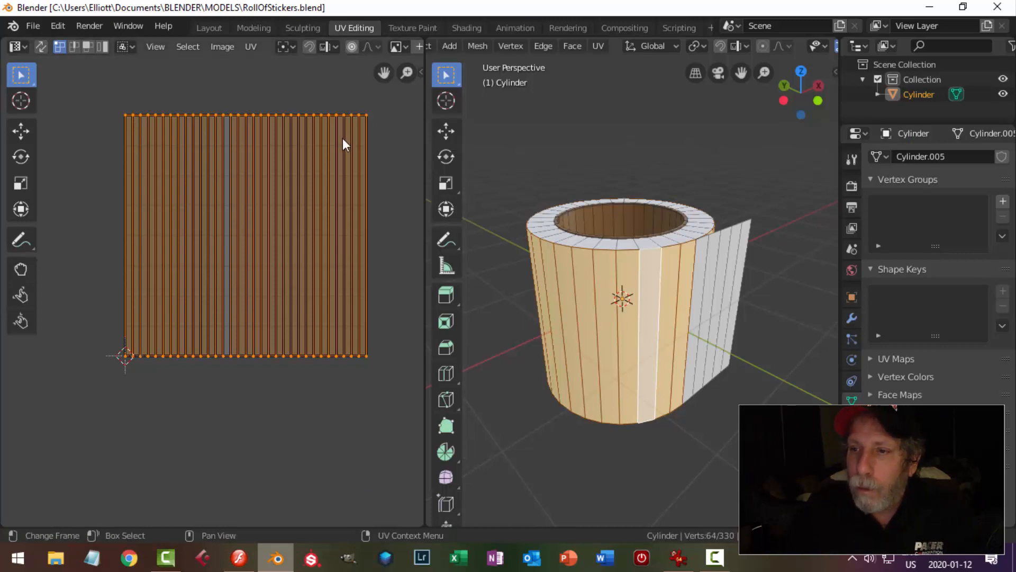
click(467, 27)
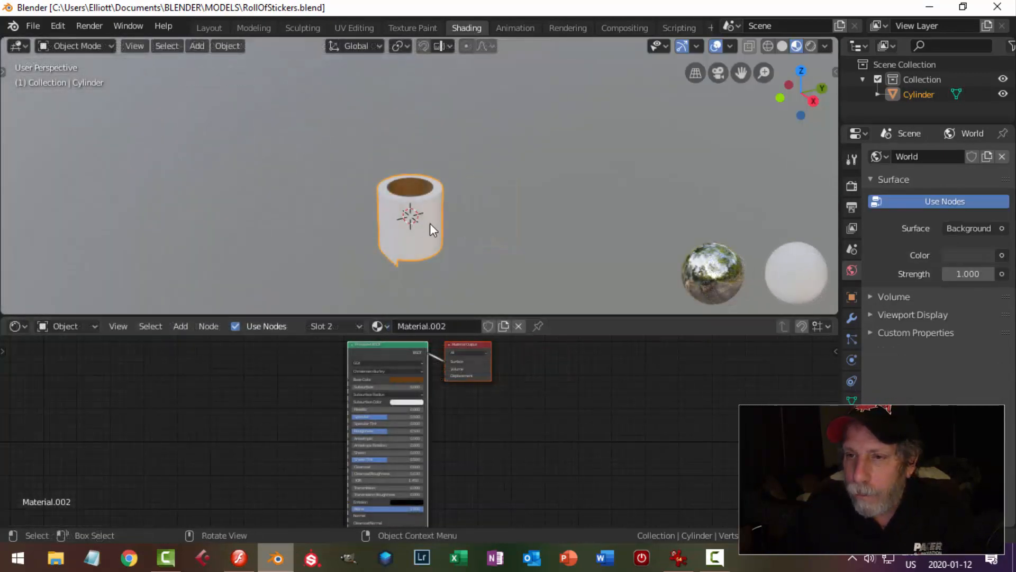
click(852, 422)
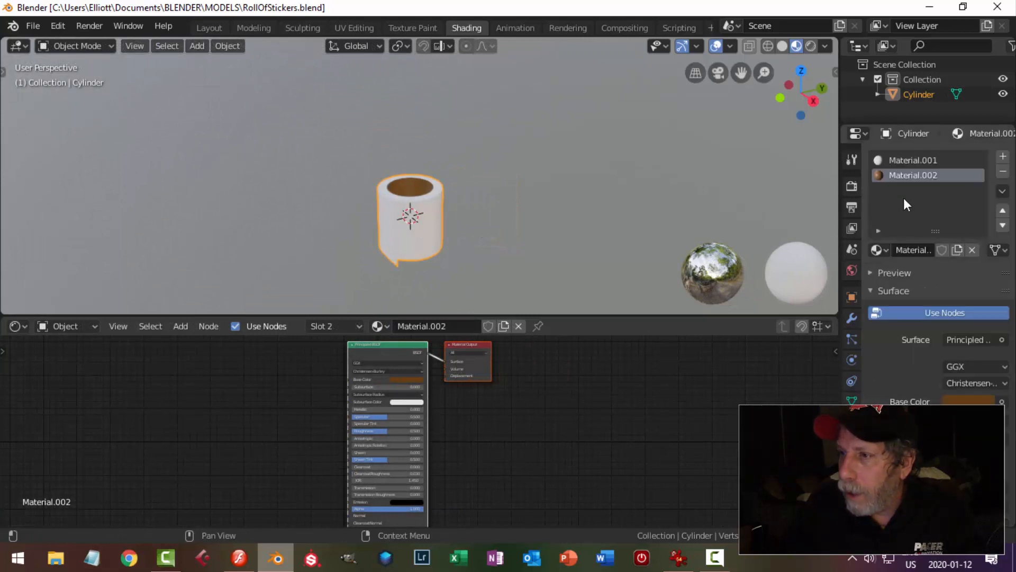
click(904, 161)
double_click(924, 160)
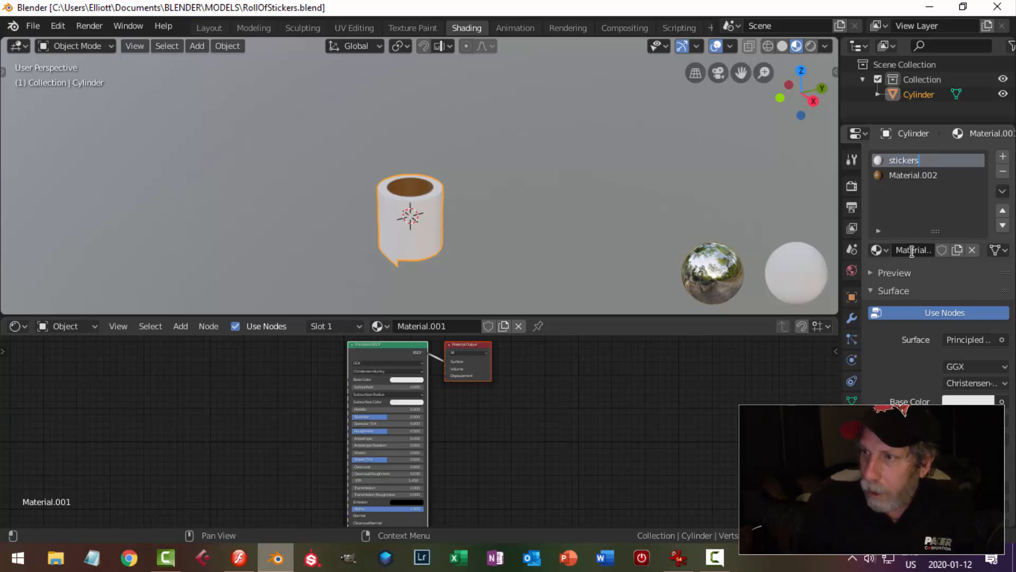
key(Return)
double_click(925, 176)
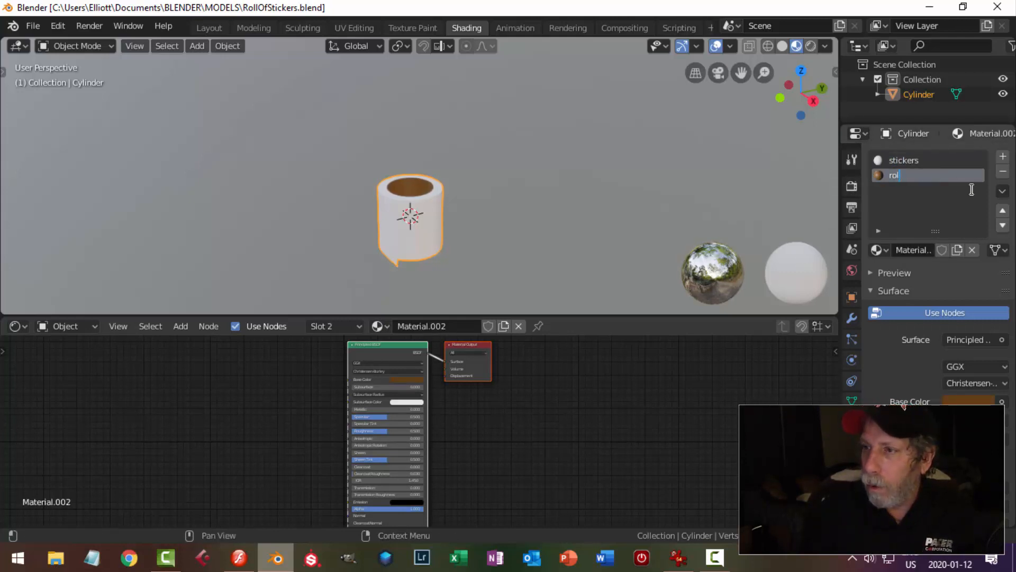
key(Return)
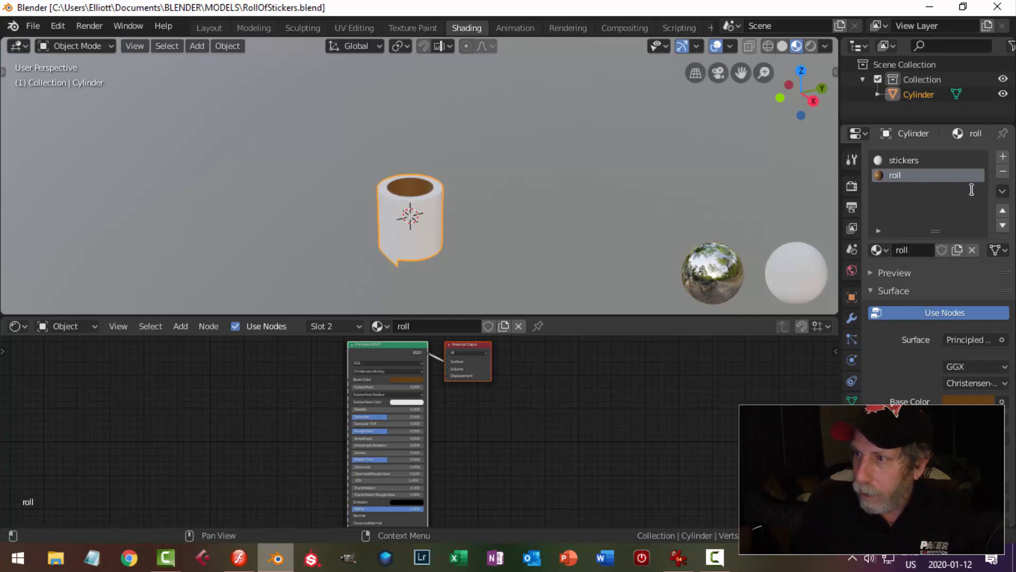
Add an Image Texture node to the stickers material, placed beside the Principled BSDF node with space between them
click(907, 162)
scroll(410, 257, up, 3)
middle_drag(410, 257, 466, 158)
scroll(430, 412, up, 1)
scroll(430, 413, down, 1)
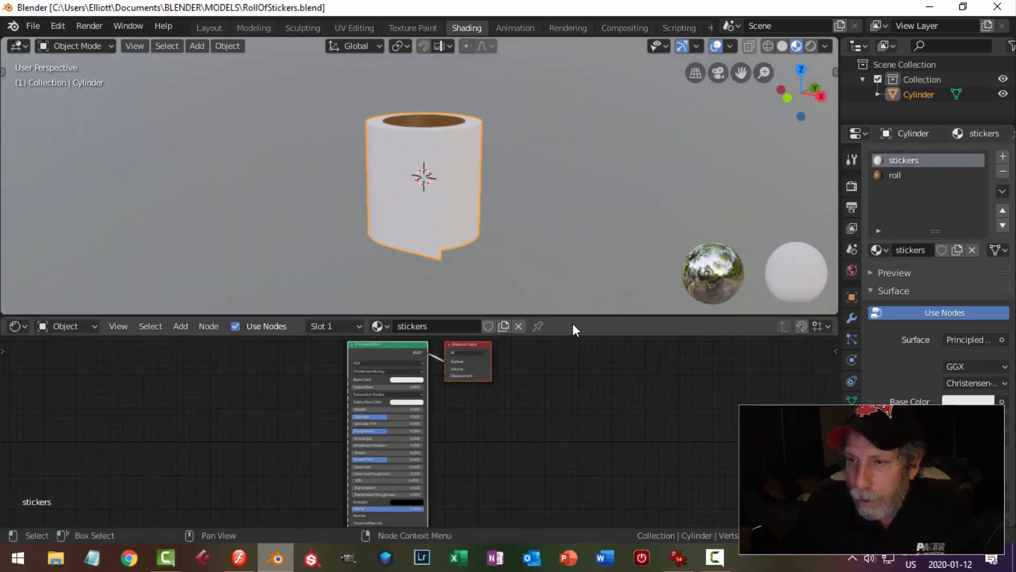
drag(572, 318, 569, 253)
scroll(492, 404, up, 1)
middle_drag(493, 404, 577, 407)
key(shift+a)
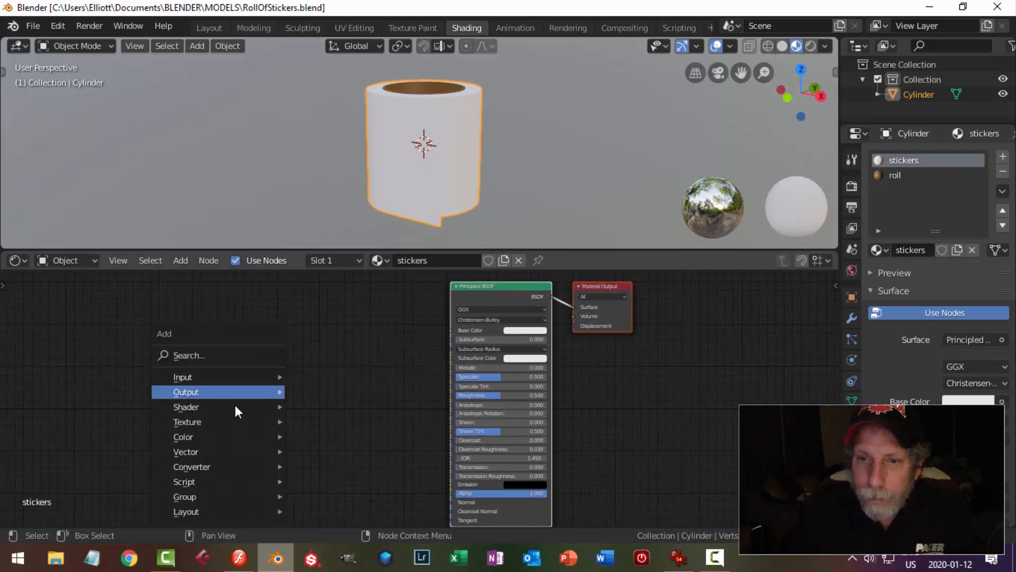
mouse_move(236, 422)
click(333, 306)
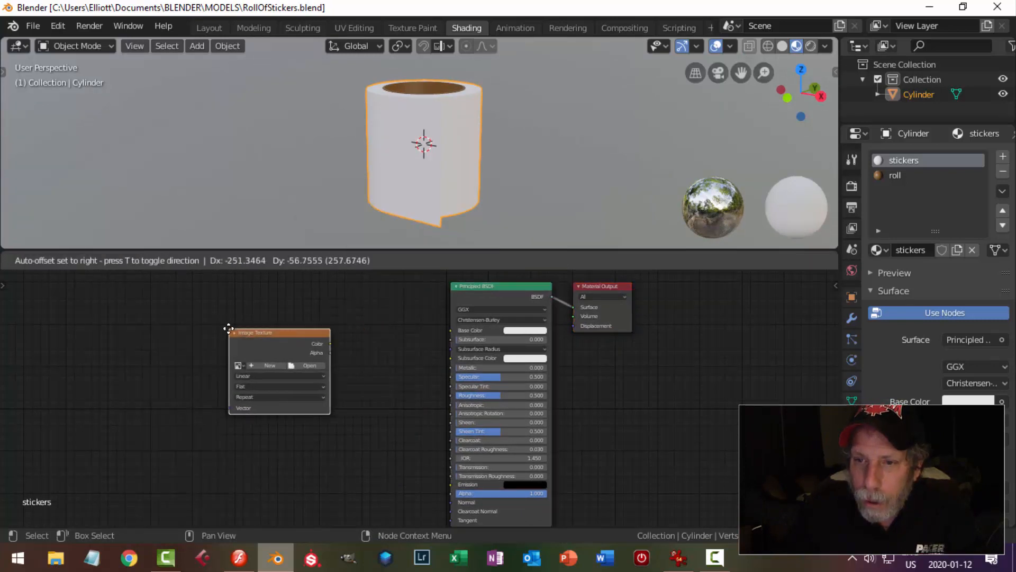
click(228, 329)
Load RollOfStickers.png from the EXPORT folder into the image texture node and link its Color output to Base Color
scroll(277, 374, up, 2)
click(259, 350)
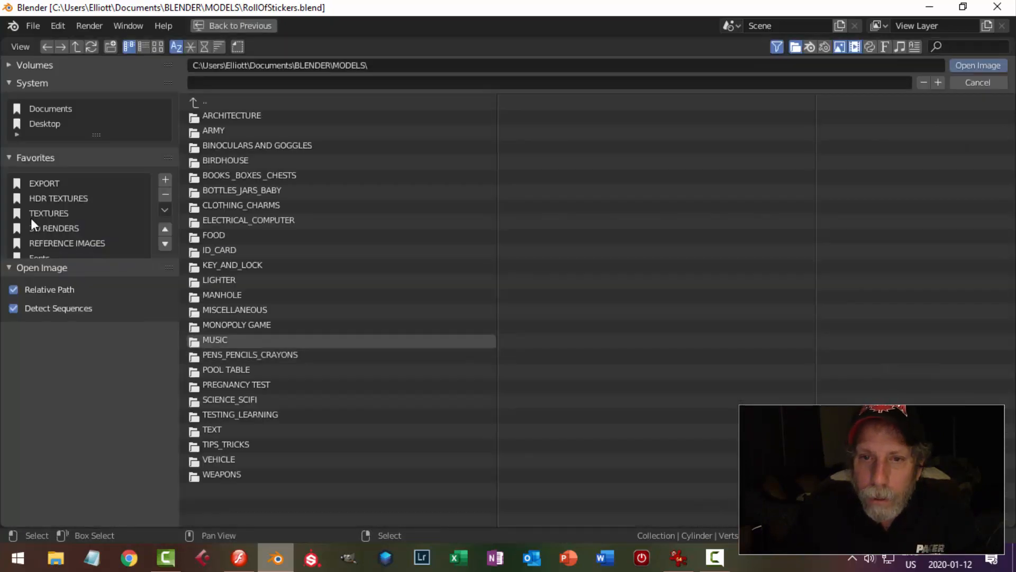
click(47, 183)
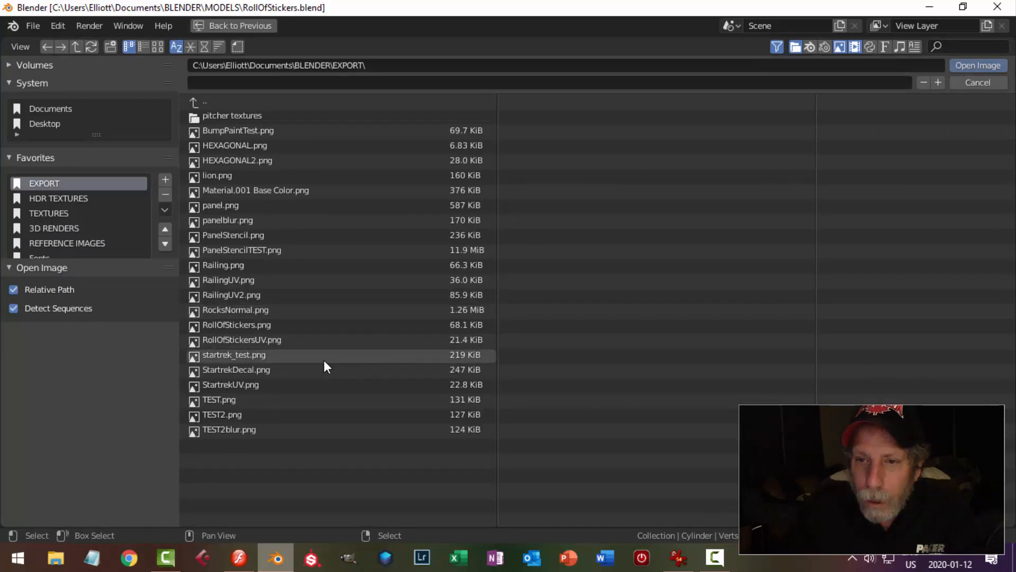
click(239, 325)
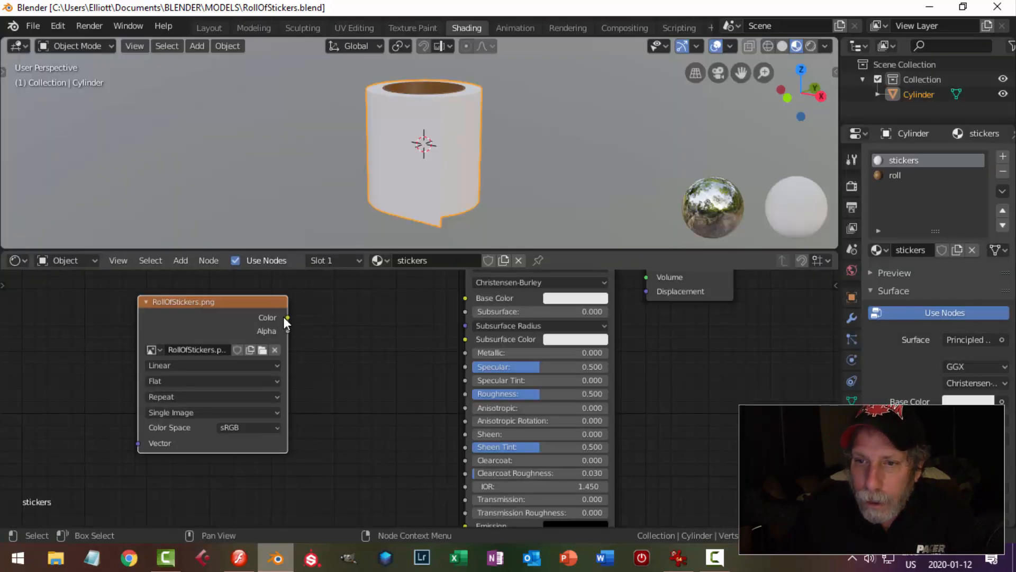
drag(287, 317, 466, 294)
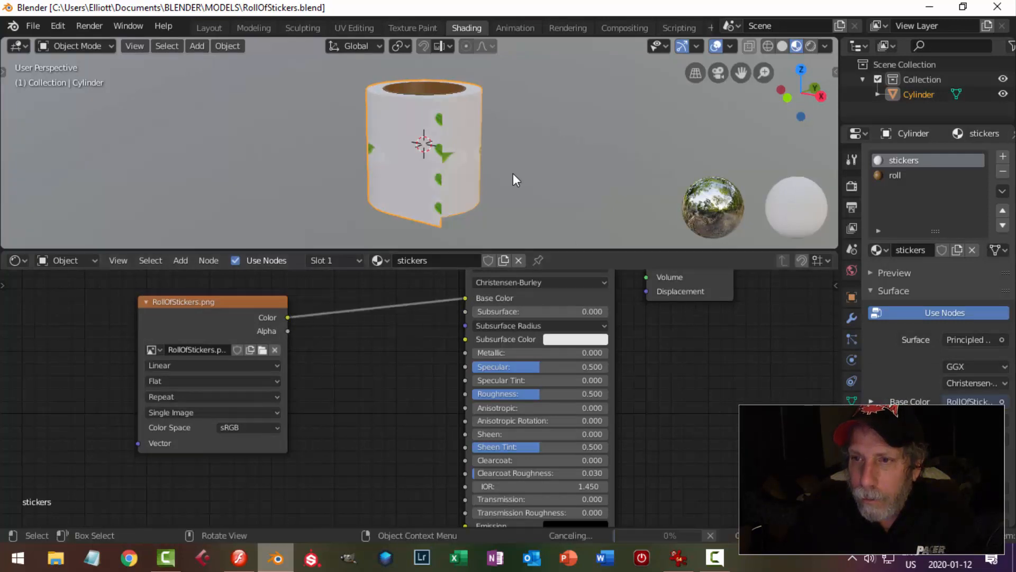
scroll(426, 176, up, 2)
middle_drag(428, 174, 580, 180)
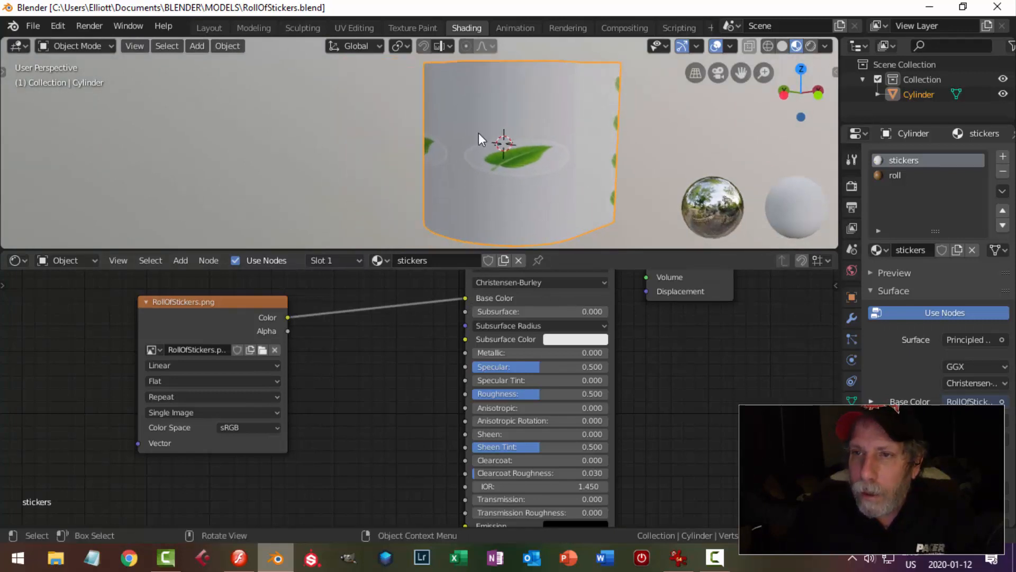
In the UV Editing workspace, scale the outer wall's UVs along Y to about 40% of the texture height to undistort the leaves
click(353, 28)
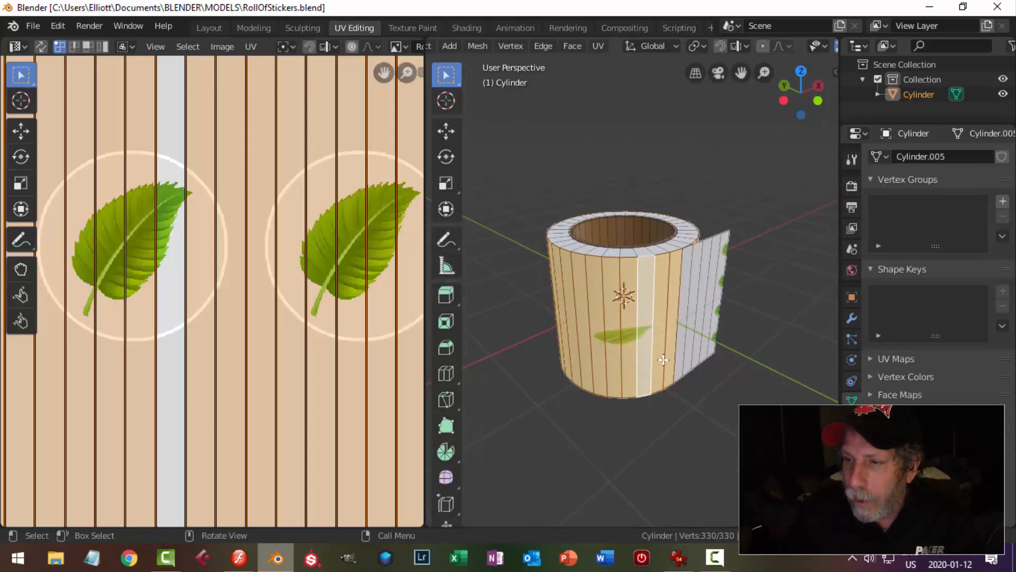
middle_drag(664, 361, 670, 346)
shift+middle_drag(594, 347, 655, 347)
scroll(309, 355, down, 4)
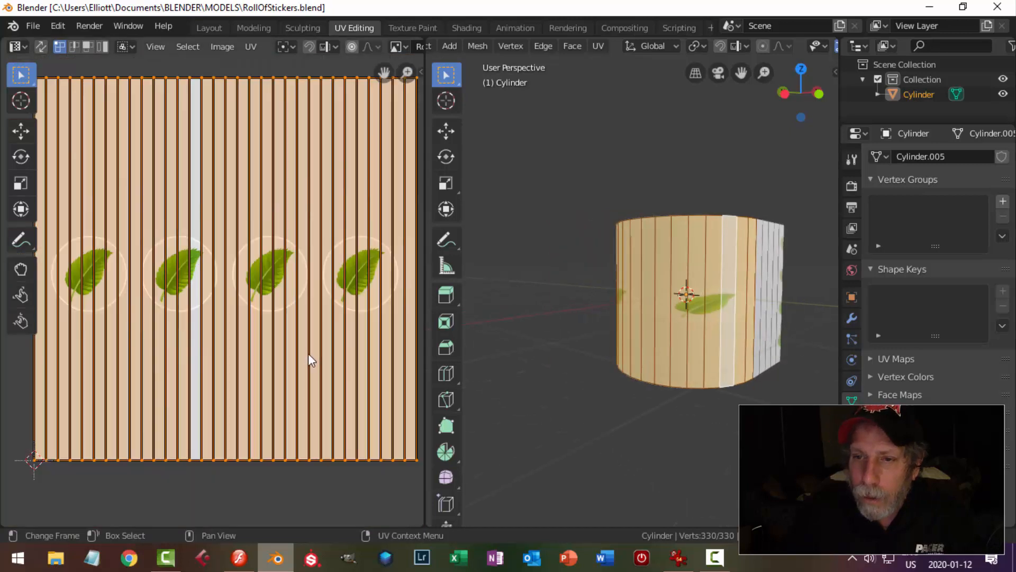
scroll(309, 355, down, 2)
scroll(709, 297, up, 3)
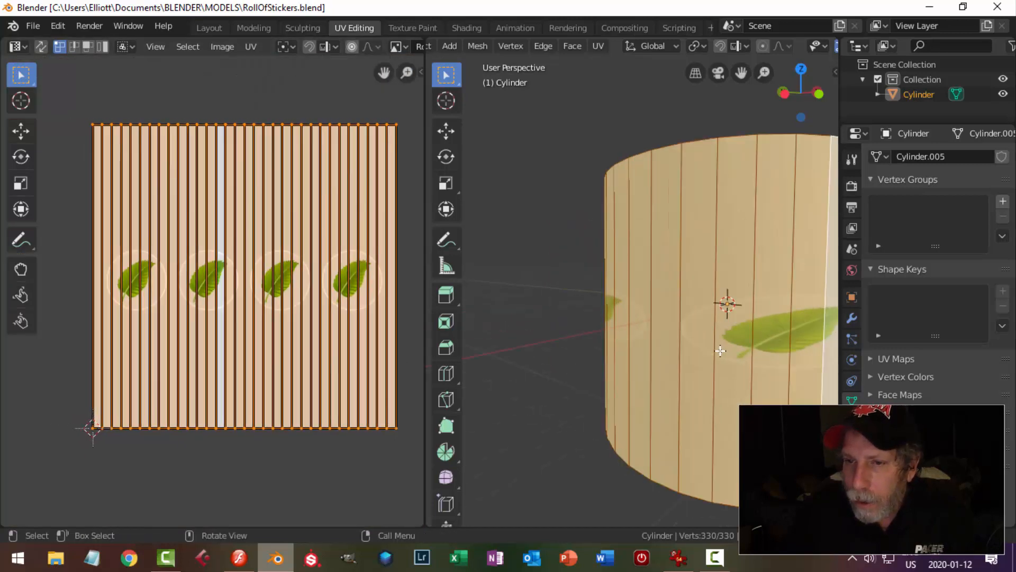
scroll(720, 350, down, 2)
middle_drag(676, 370, 636, 363)
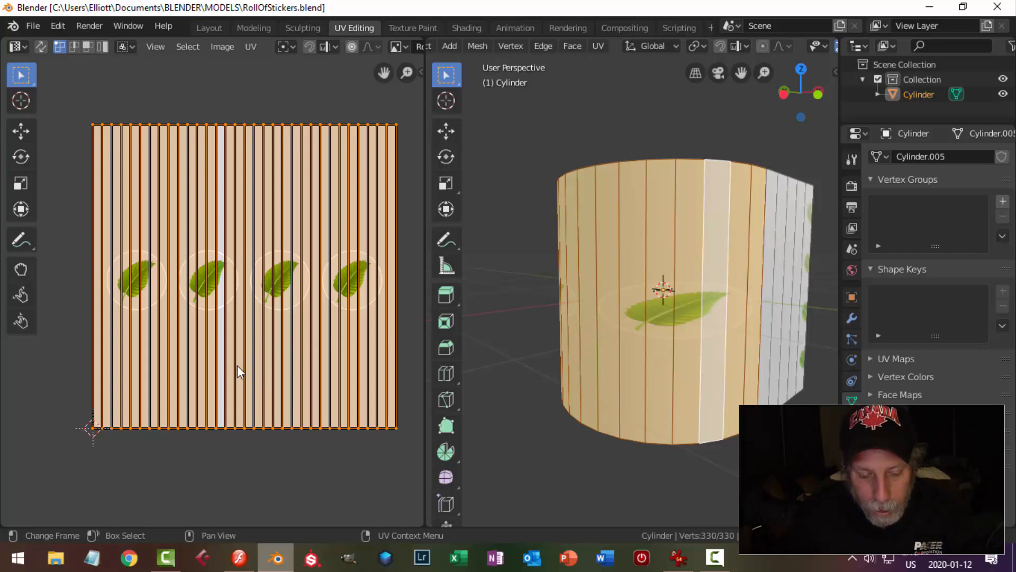
key(s)
key(y)
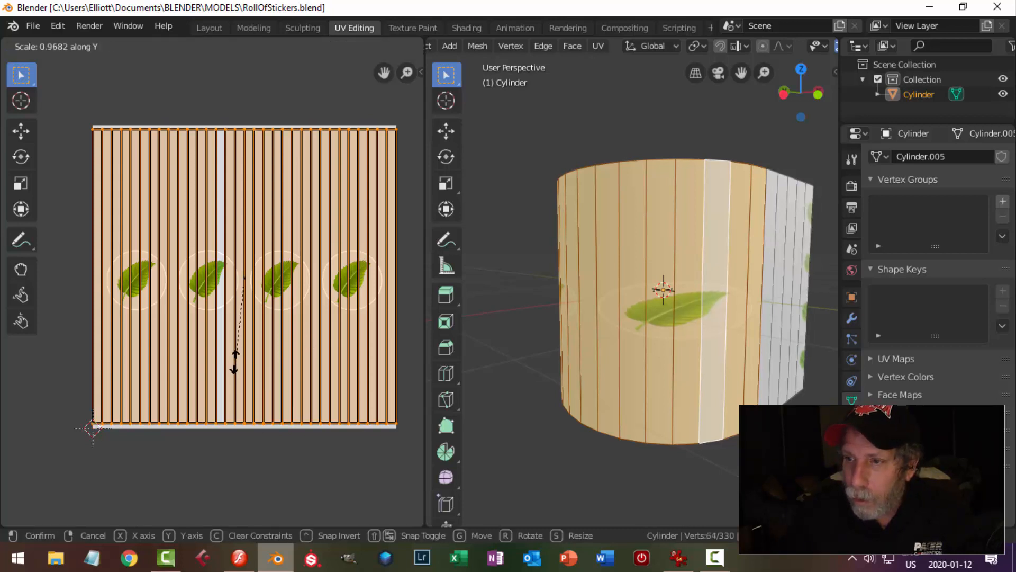
click(208, 300)
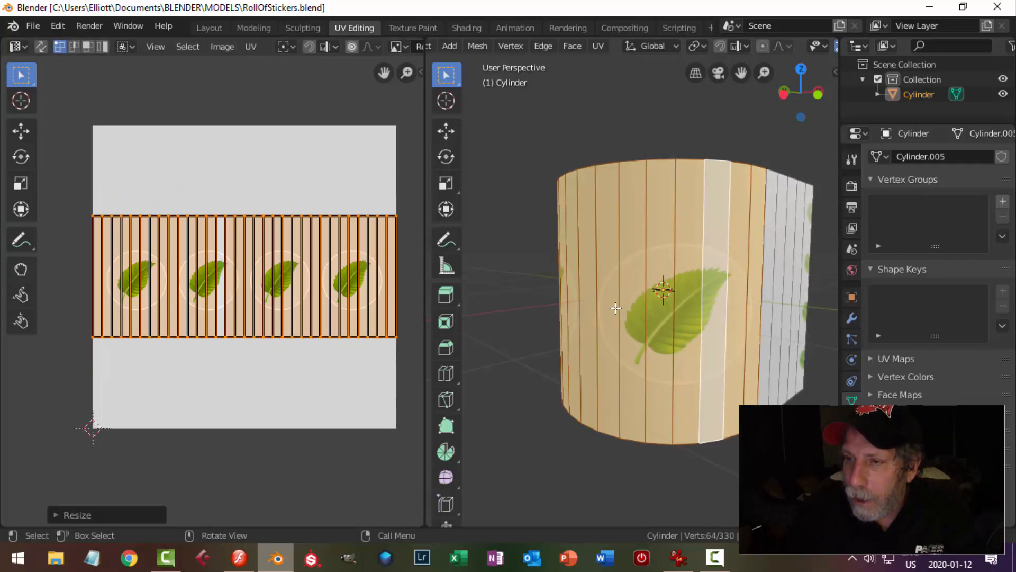
Reselect the roll's outer wall faces, move their UVs about -0.0123 along Y to center the stickers, and return to Object Mode
middle_drag(563, 312, 725, 307)
key(alt+a)
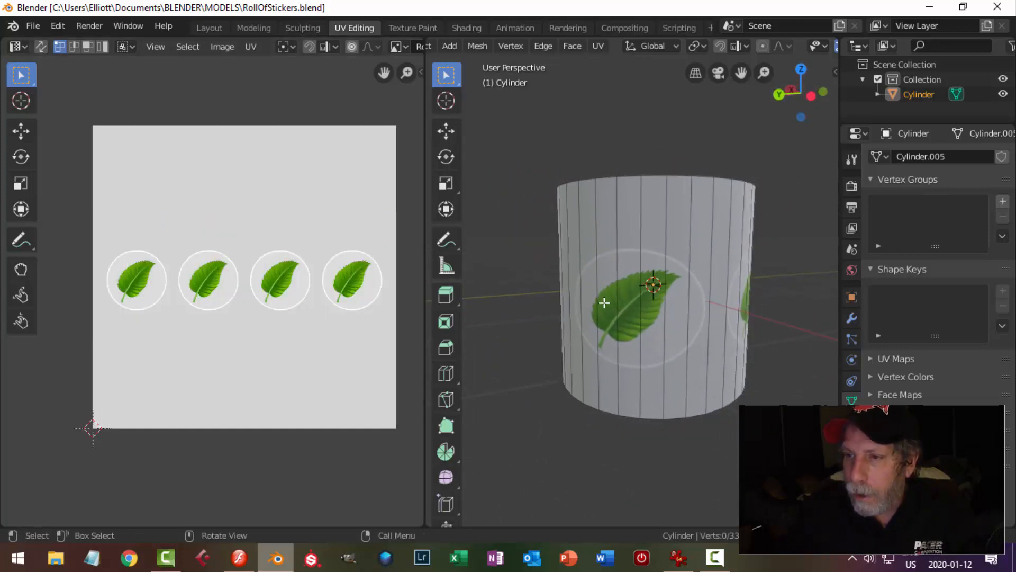
key(a)
key(alt+a)
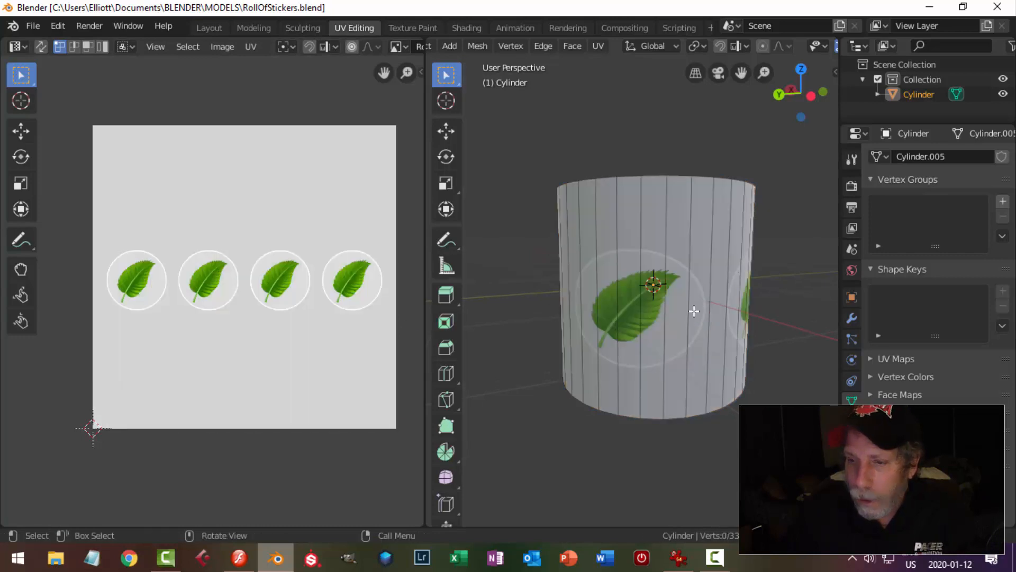
alt+click(686, 279)
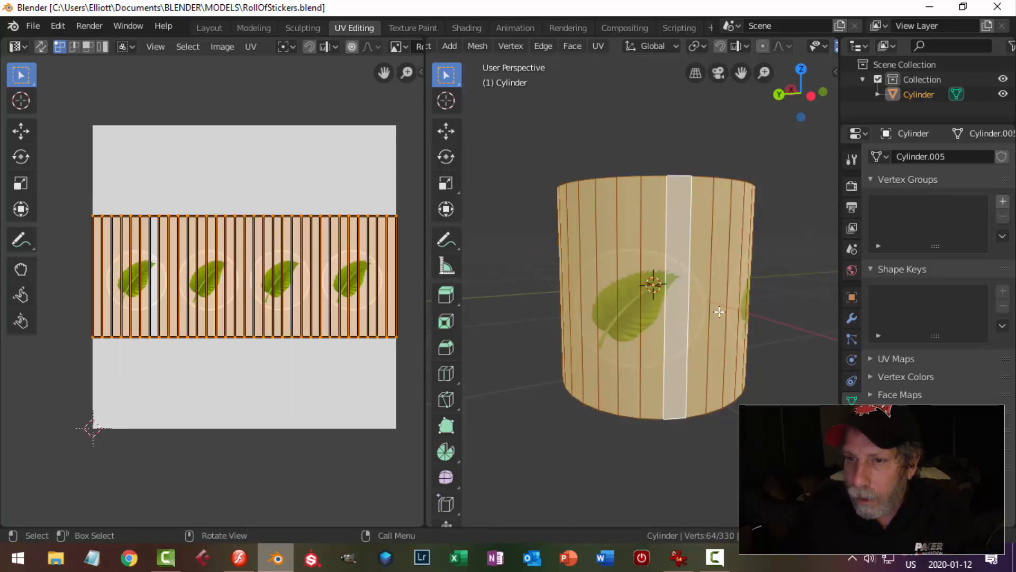
scroll(705, 349, up, 2)
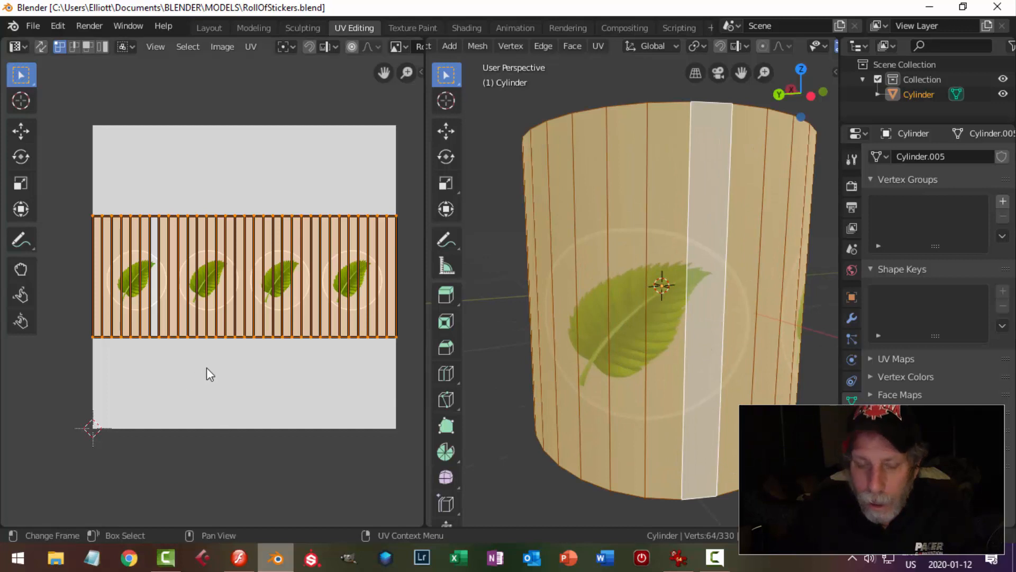
key(g)
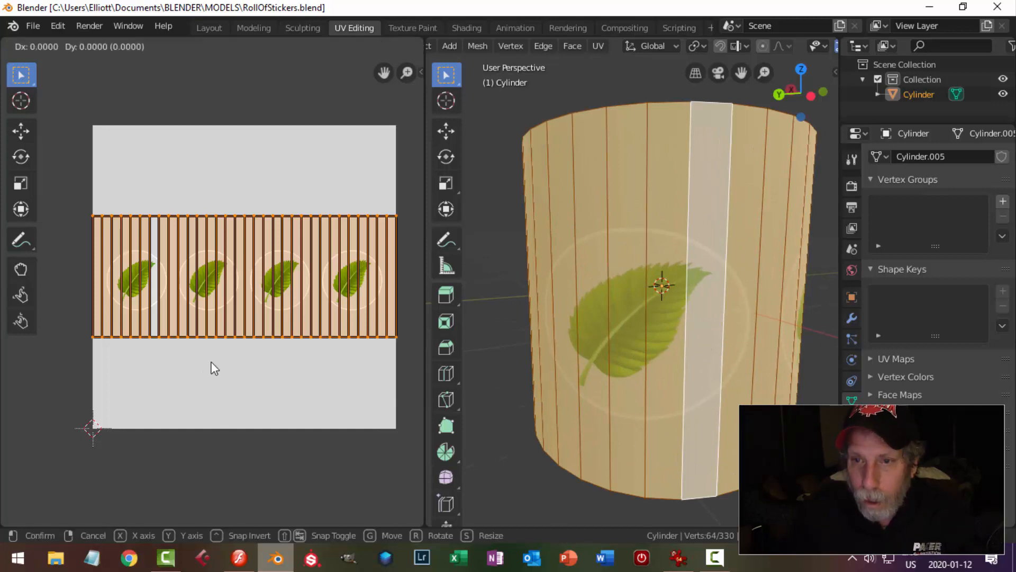
key(y)
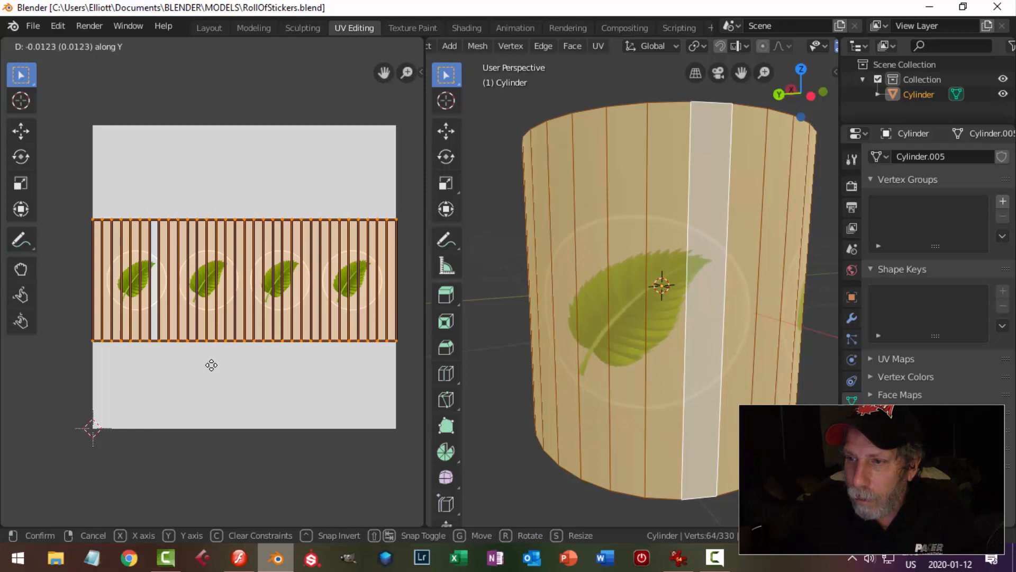
click(211, 365)
key(alt+a)
key(Tab)
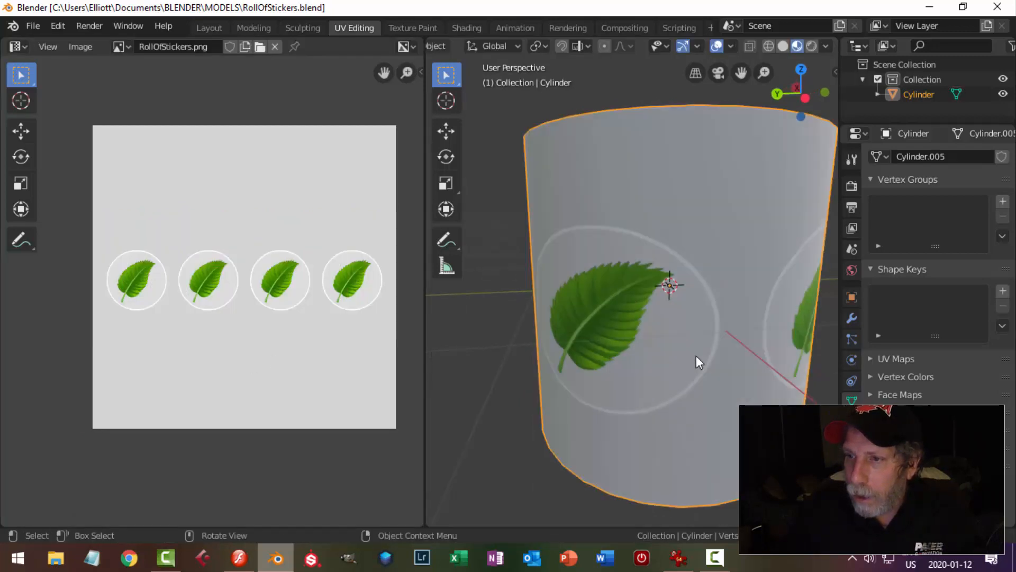
Scale the outer wall's UVs along X to about 0.93, and shift them slightly in positive X to even the sticker spacing
scroll(697, 355, down, 3)
middle_drag(703, 356, 431, 325)
middle_drag(595, 318, 537, 315)
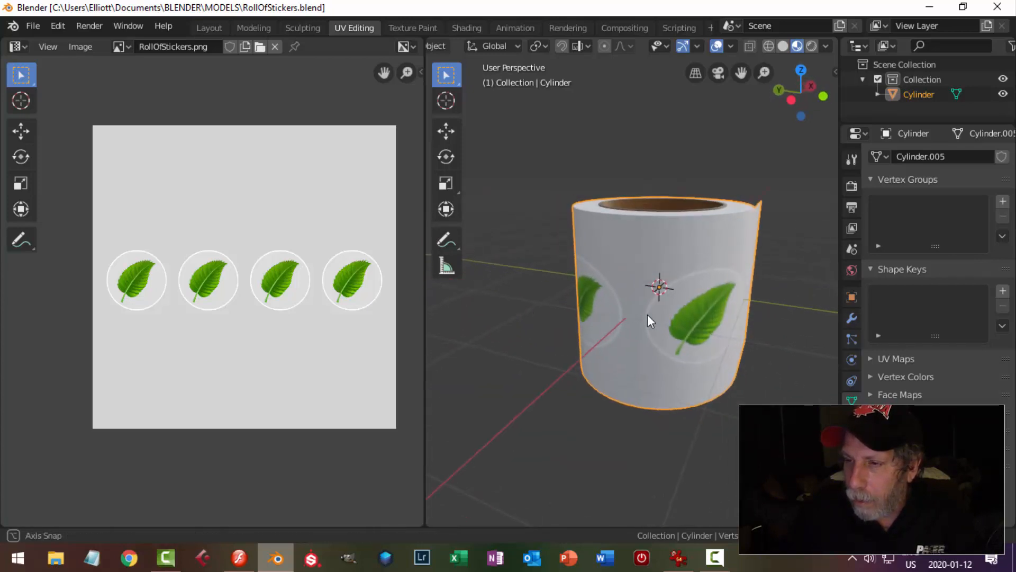
key(Tab)
middle_drag(647, 314, 593, 321)
key(a)
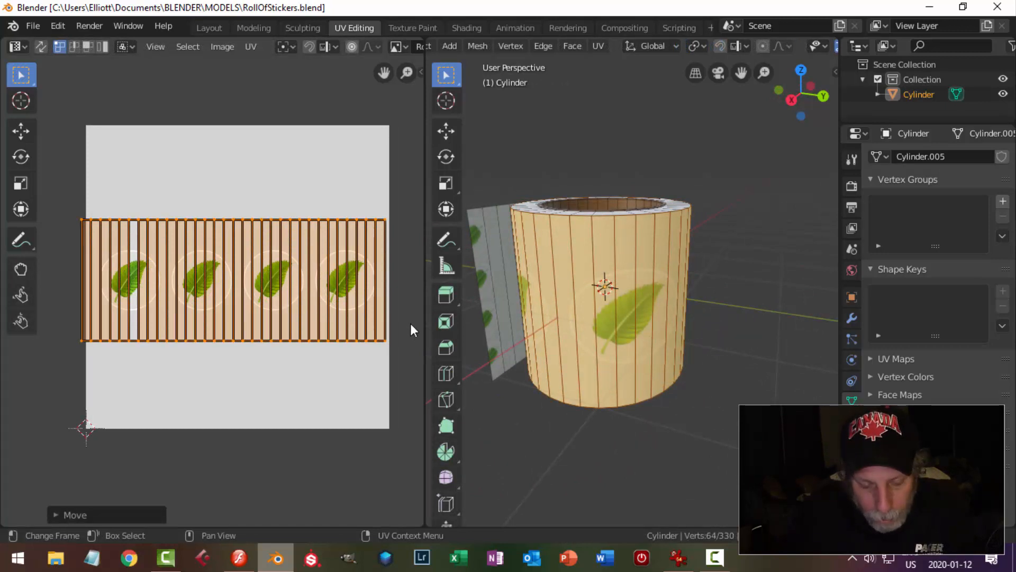
key(s)
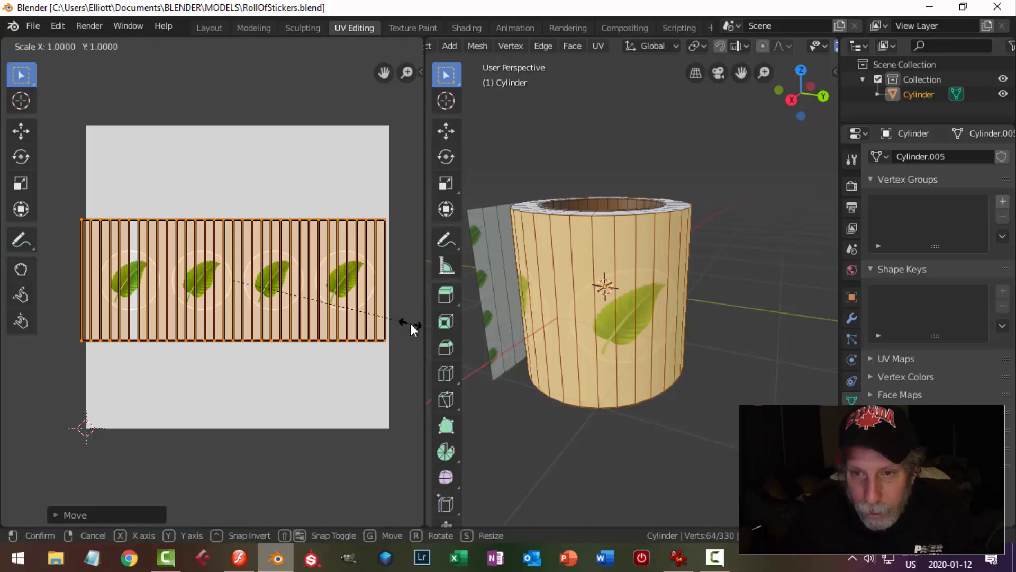
key(x)
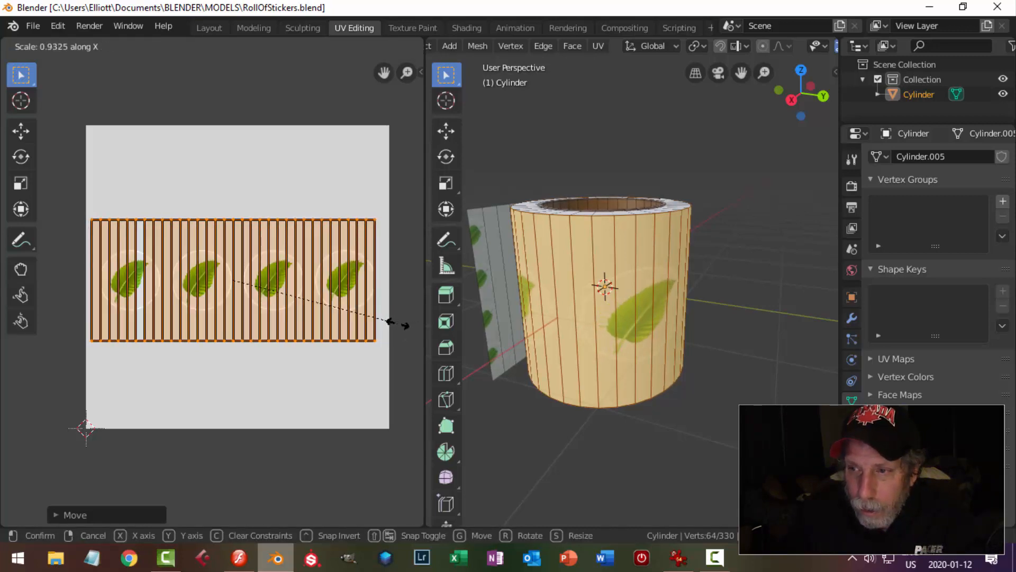
click(397, 323)
key(g)
key(x)
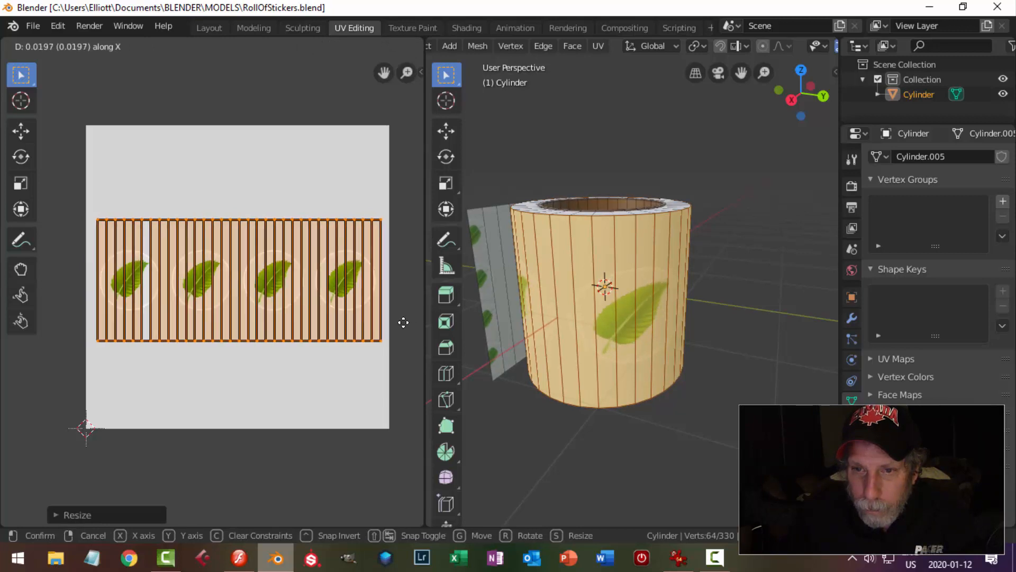
click(401, 322)
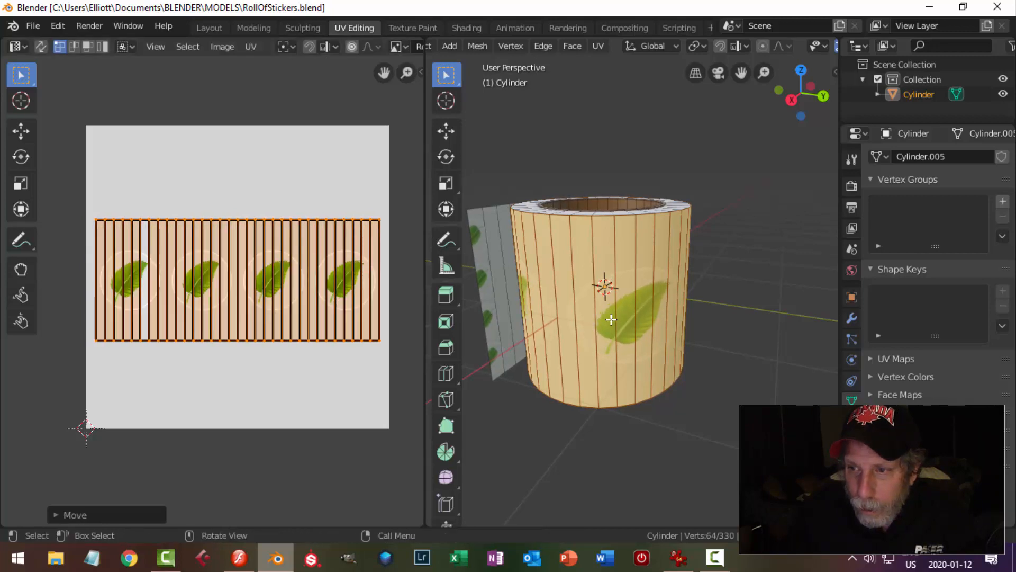
Hide the tool shelves in both the UV editor and the 3D viewport, and inspect the UV strip's alignment with the stickers
middle_drag(476, 318, 689, 315)
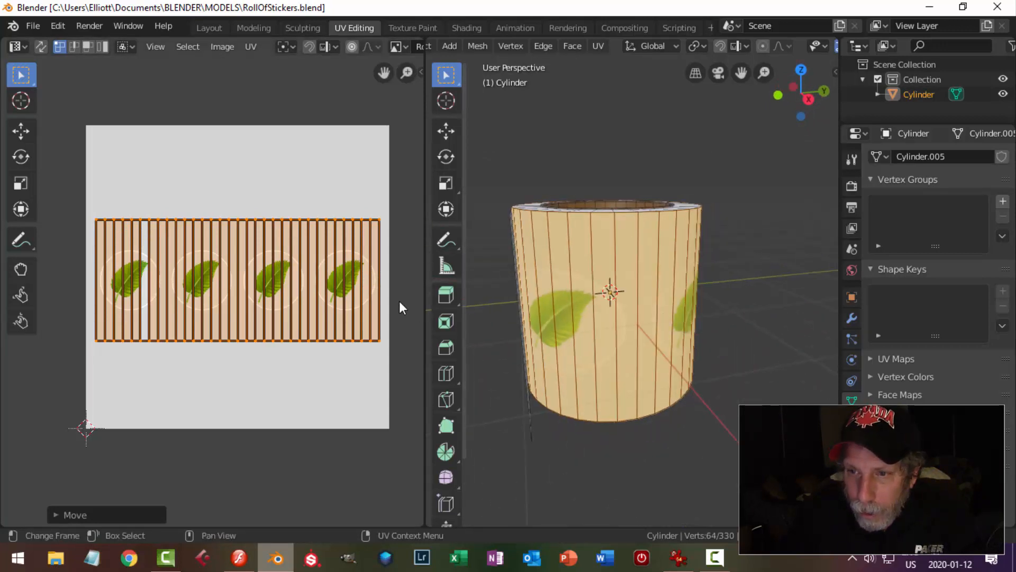
scroll(399, 301, up, 3)
scroll(382, 296, down, 2)
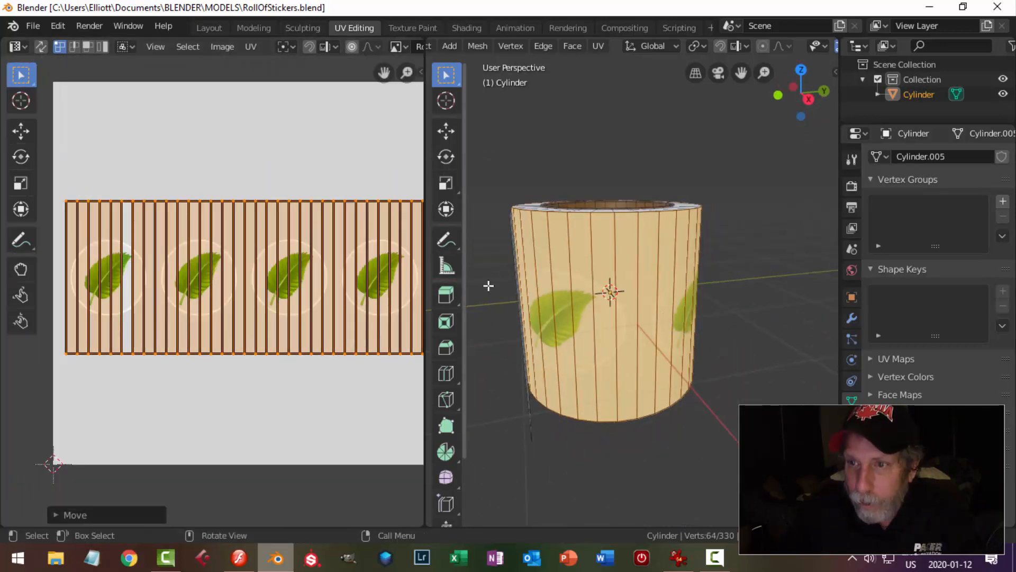
key(t)
key(t)
scroll(158, 286, up, 3)
scroll(202, 298, down, 3)
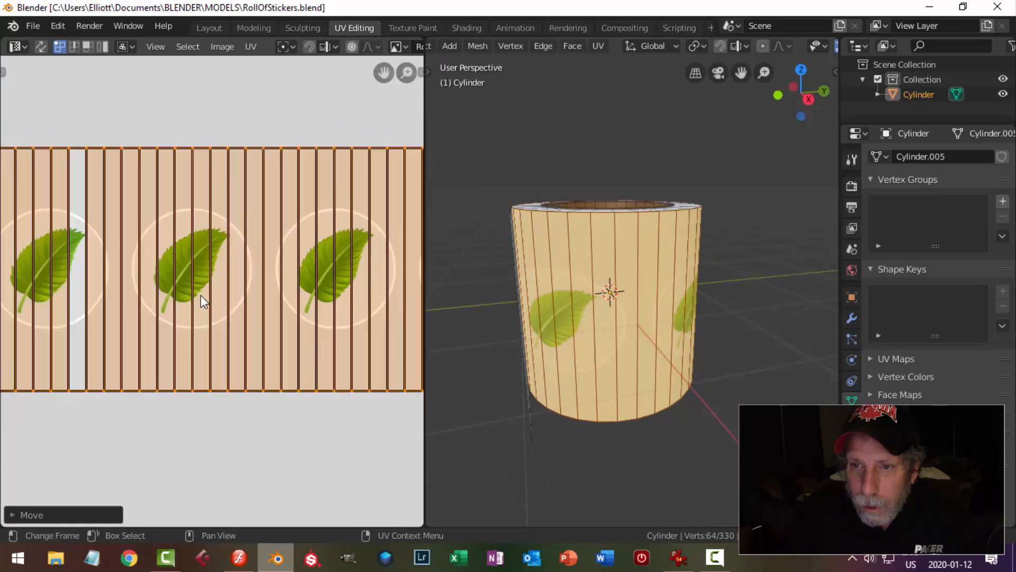
middle_drag(307, 345, 183, 339)
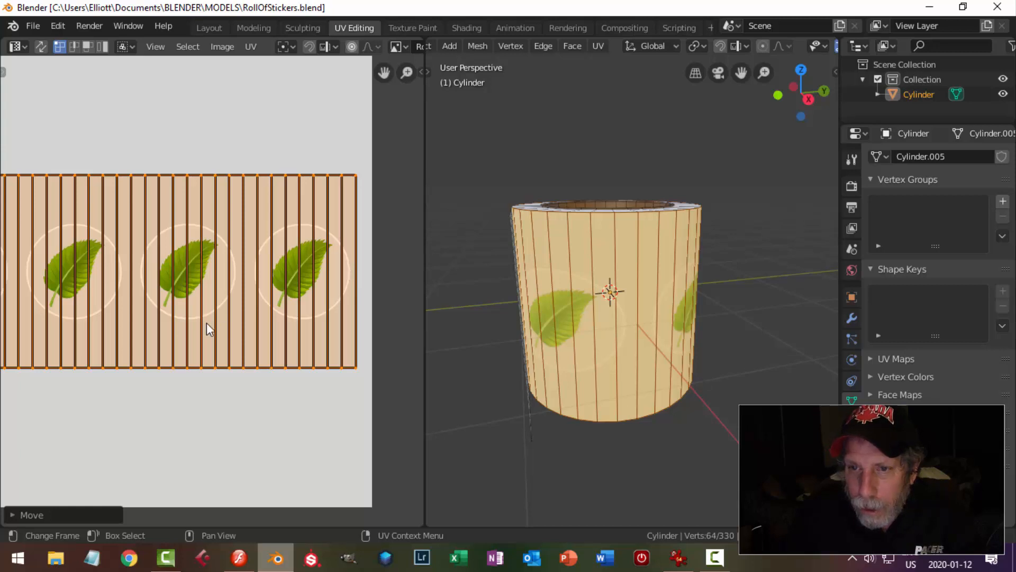
shift+middle_drag(149, 319, 328, 335)
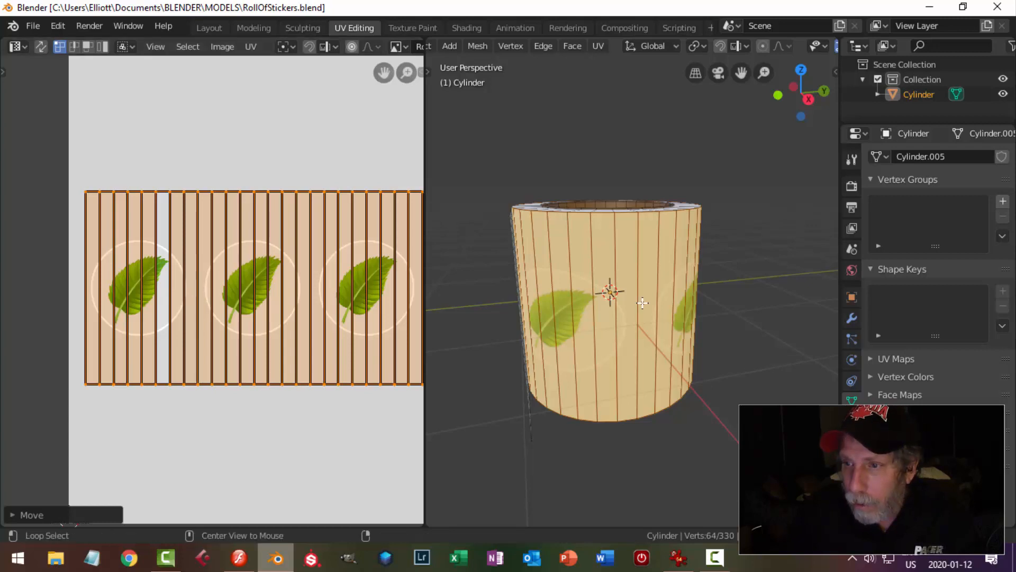
Deselect the outer wall and select the strip of five faces forming the roll's flat loose end in Edit Mode
key(alt+a)
middle_drag(642, 312, 727, 303)
key(Tab)
mouse_move(587, 325)
middle_down()
mouse_move(646, 341)
mouse_move(551, 328)
mouse_move(593, 313)
middle_up()
scroll(642, 341, down, 3)
key(Tab)
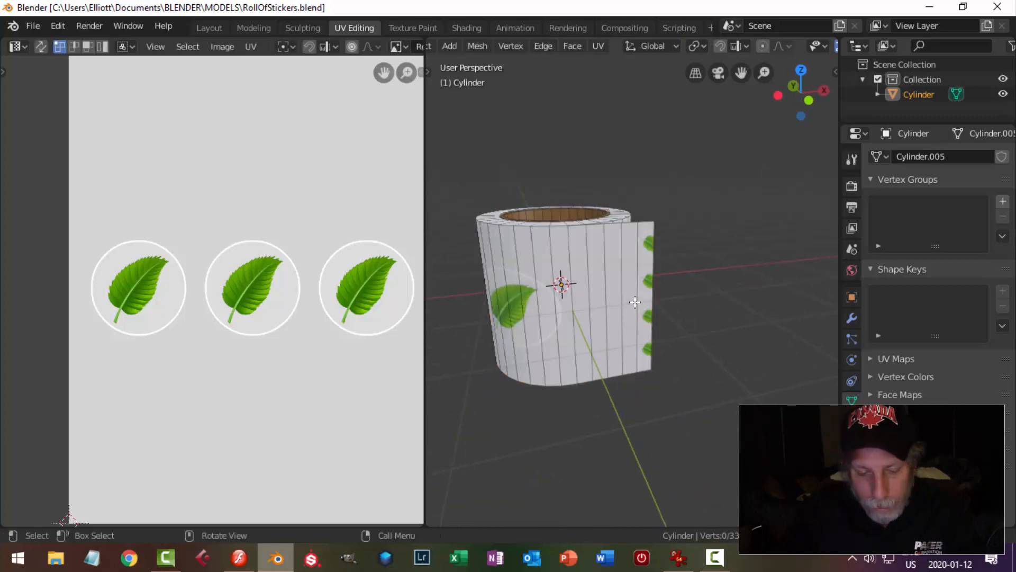
shift+click(623, 288)
key(alt+a)
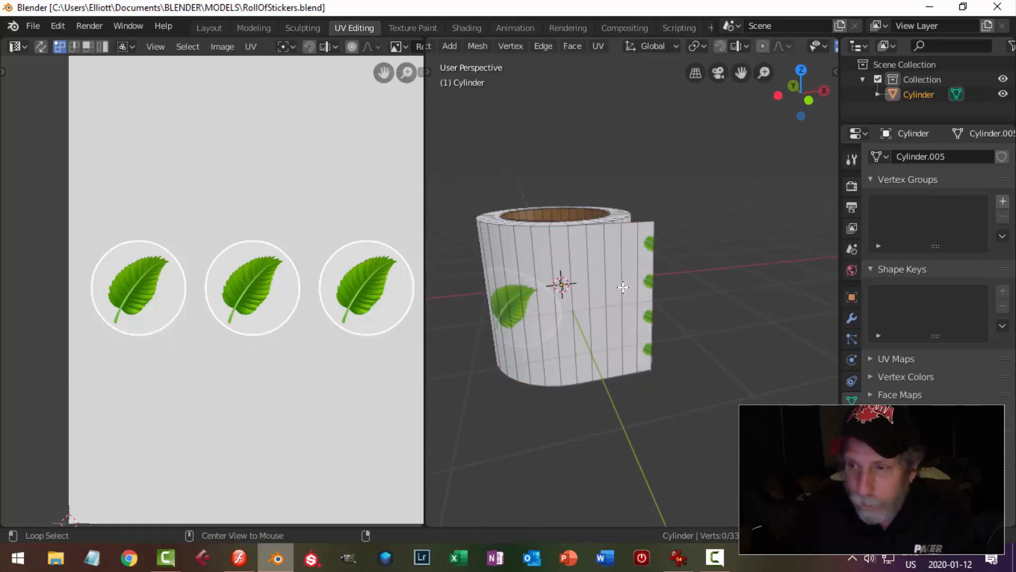
alt+click(628, 289)
scroll(571, 359, down, 1)
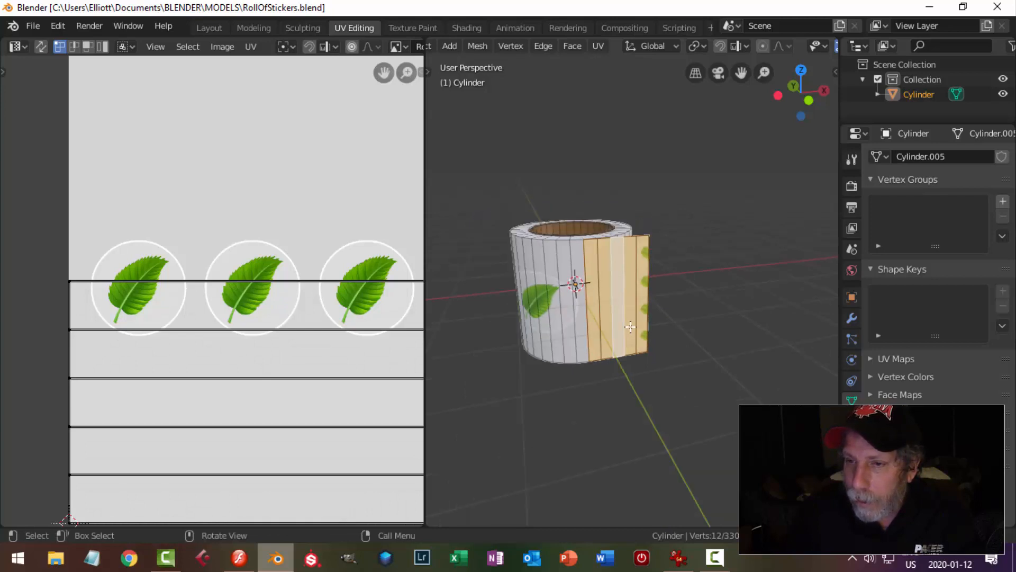
middle_drag(639, 311, 611, 318)
scroll(611, 318, down, 1)
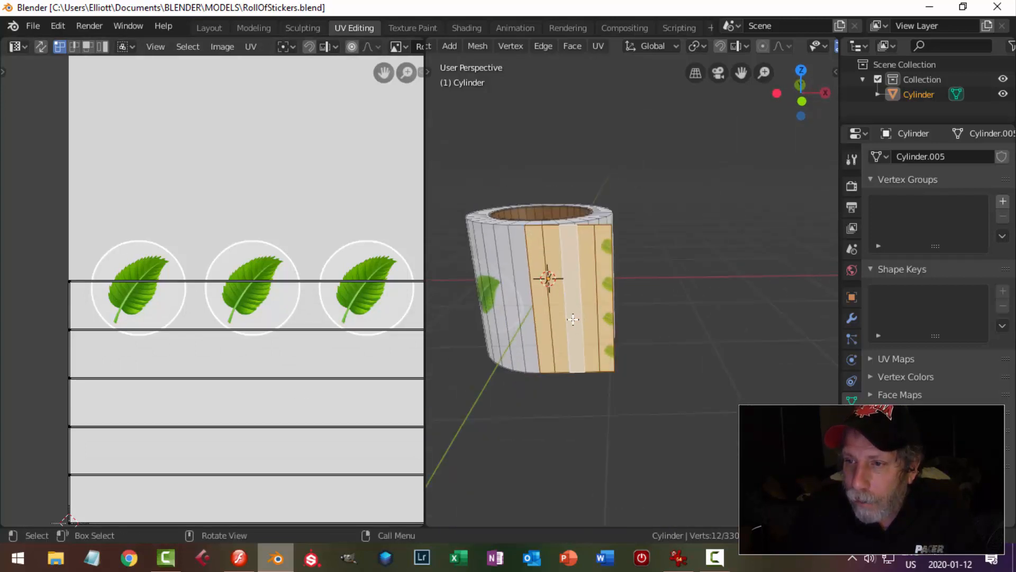
Select all UVs of the loose end's faces and rotate them 90 degrees so the strips stand vertically
scroll(302, 403, down, 2)
middle_drag(286, 402, 241, 359)
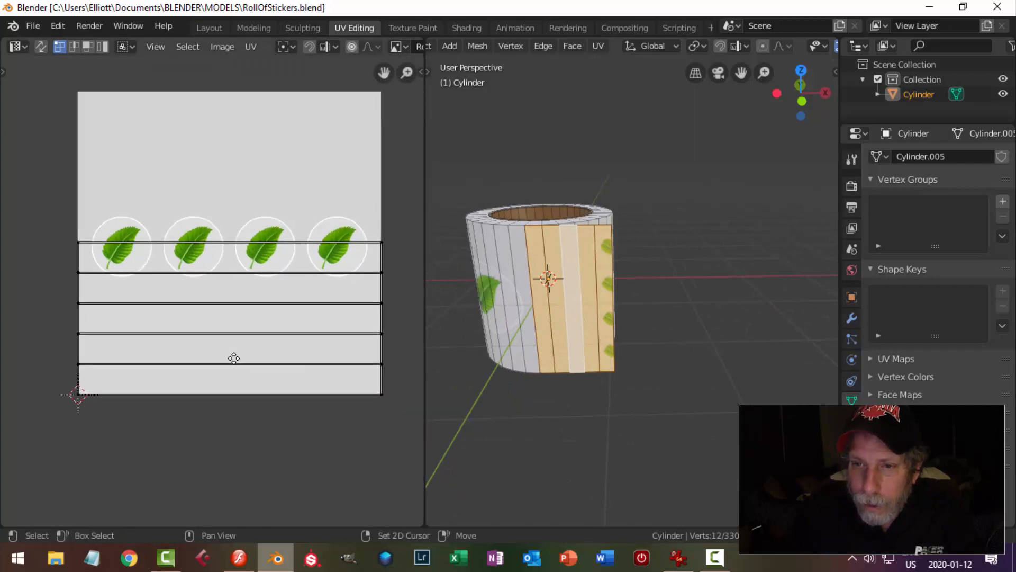
scroll(249, 353, down, 1)
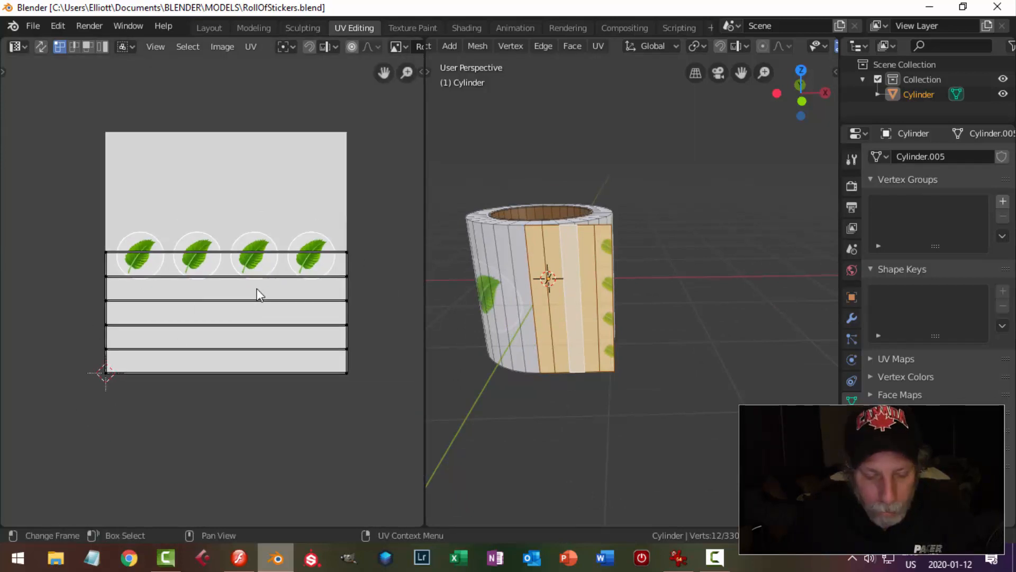
key(a)
scroll(259, 299, up, 2)
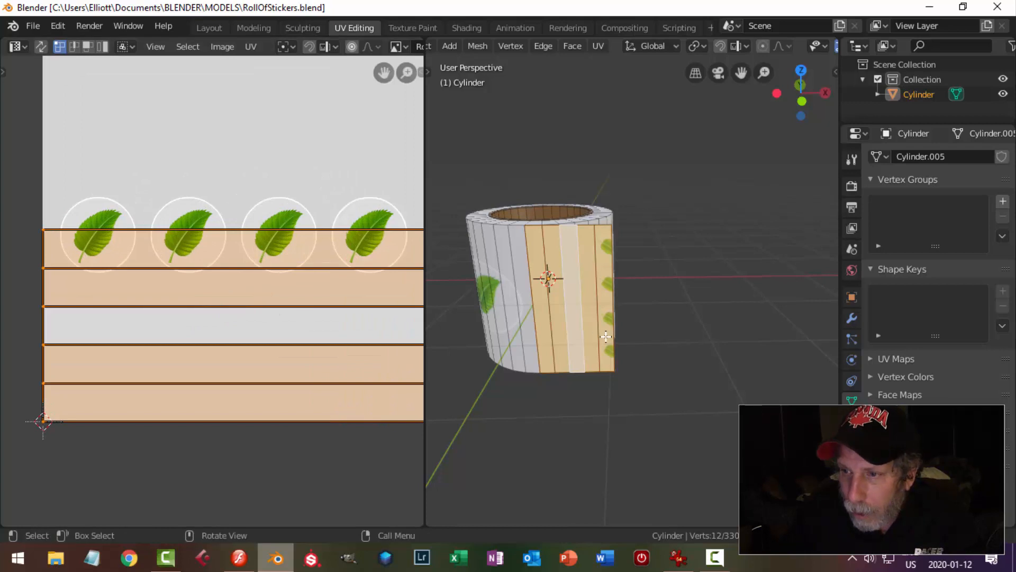
scroll(606, 337, up, 1)
scroll(281, 318, down, 2)
scroll(272, 320, up, 2)
scroll(273, 321, down, 1)
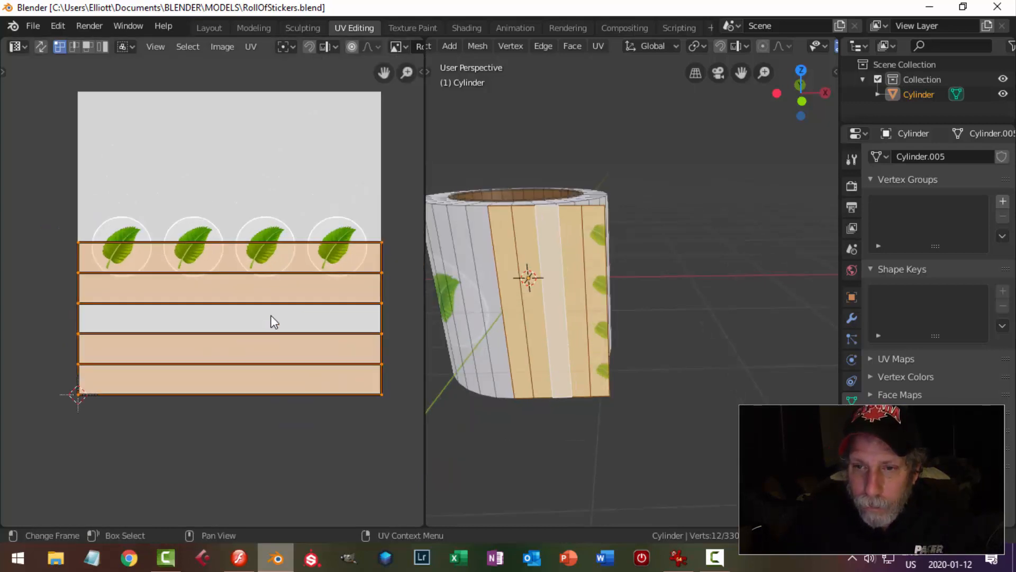
text(r)
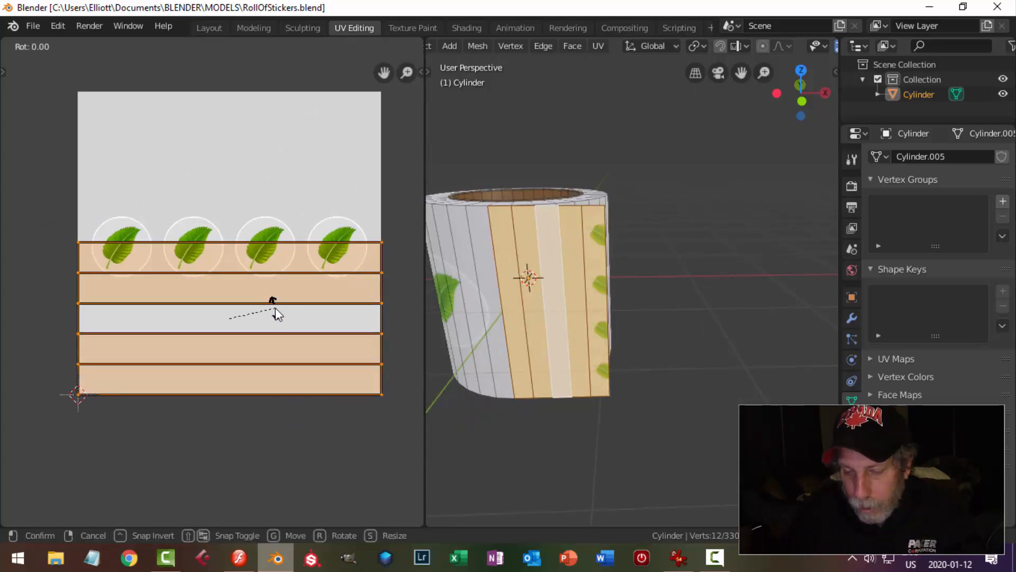
text(90)
key(Return)
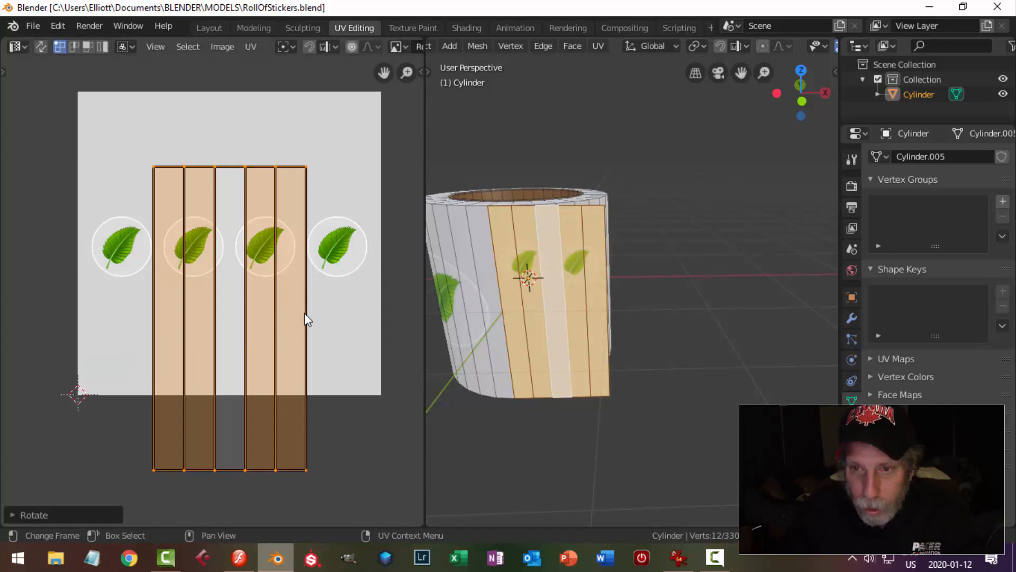
Move the loose end's UVs over the first leaf sticker and scale them uniformly to about 0.445 around it
key(g)
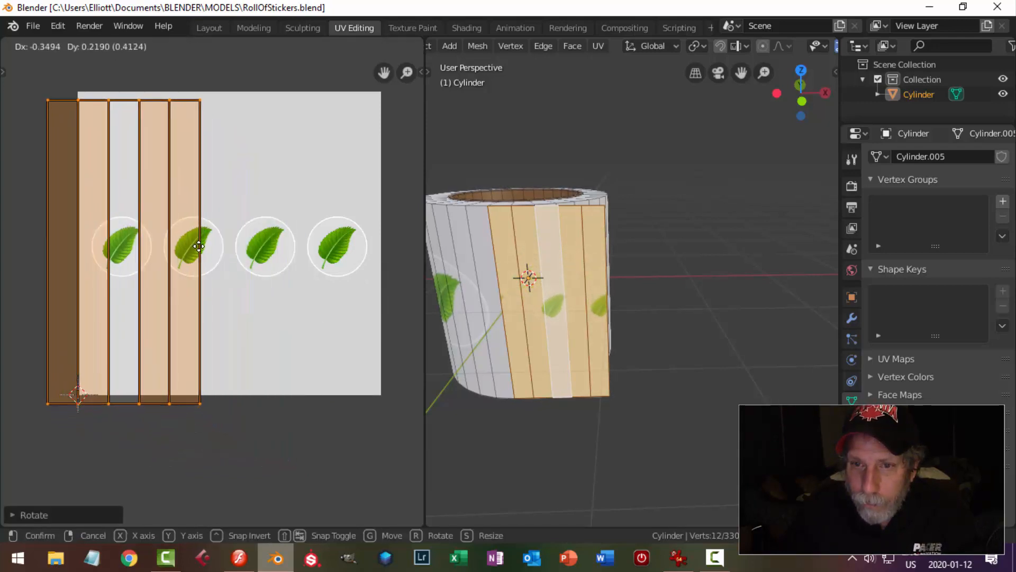
click(196, 244)
key(s)
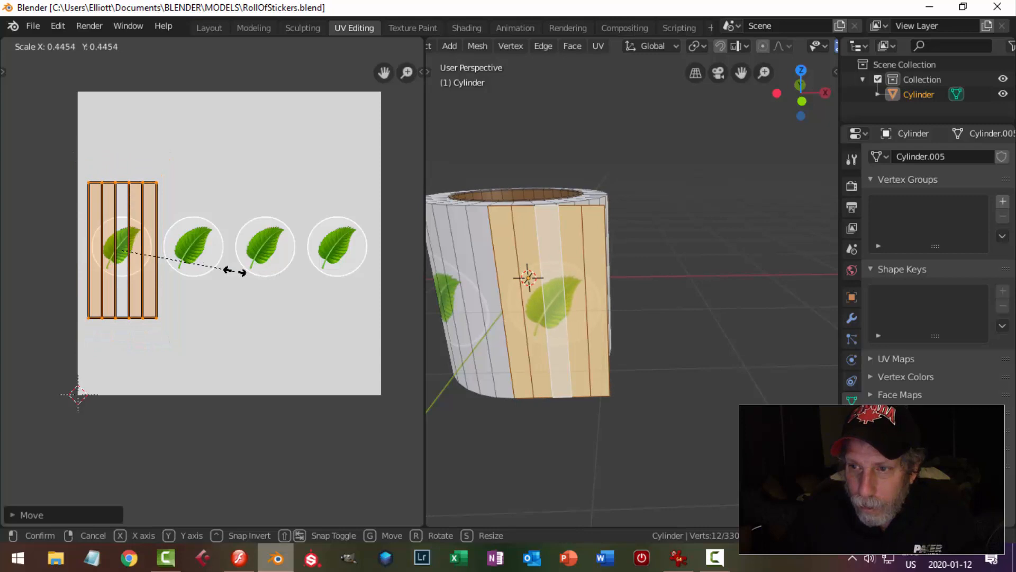
click(235, 272)
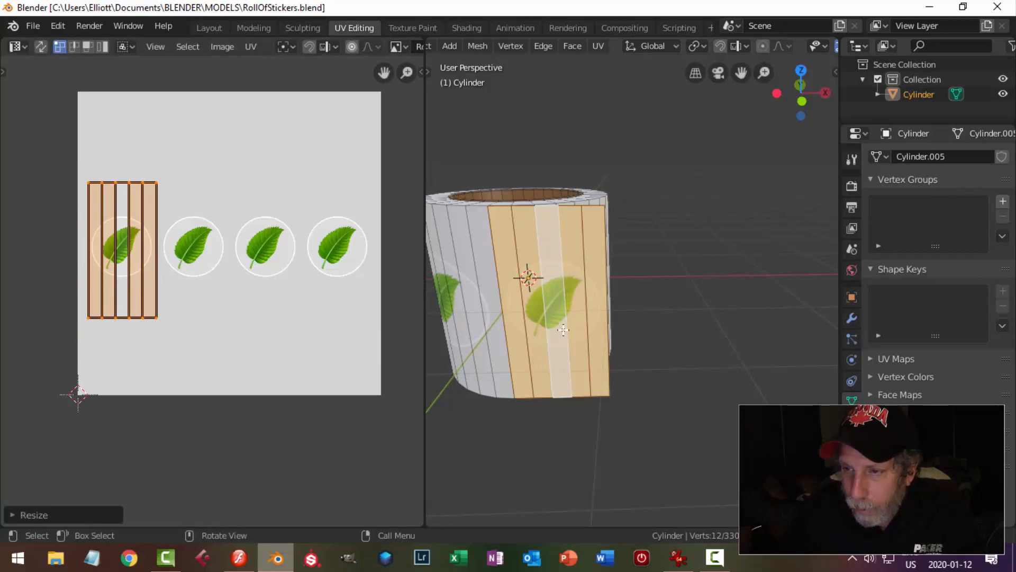
Compare the loose end's leaf with the wall's, and scale the loose end's UVs uniformly to about 0.92 to enlarge the leaf
middle_drag(564, 330, 603, 312)
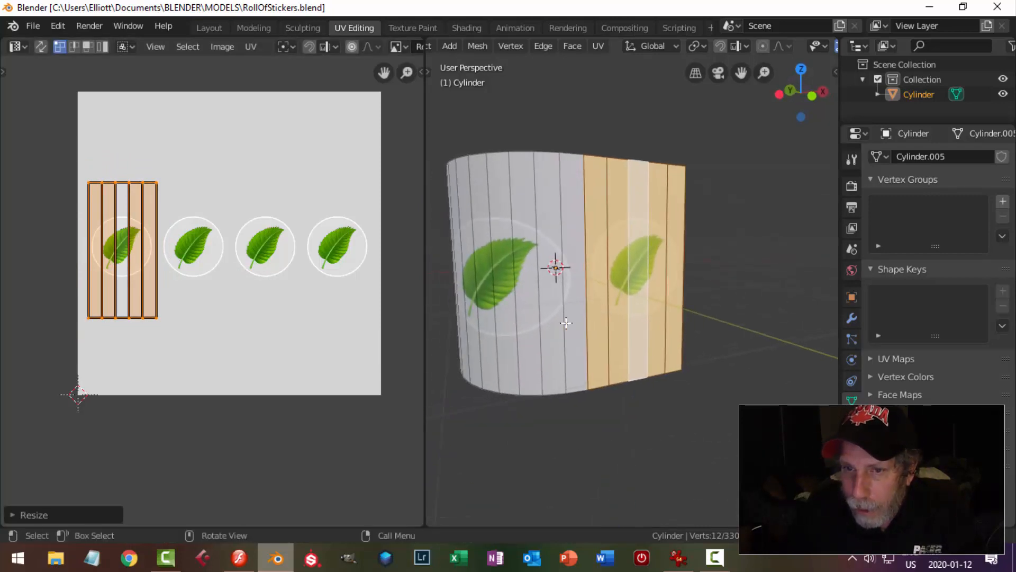
scroll(657, 313, up, 4)
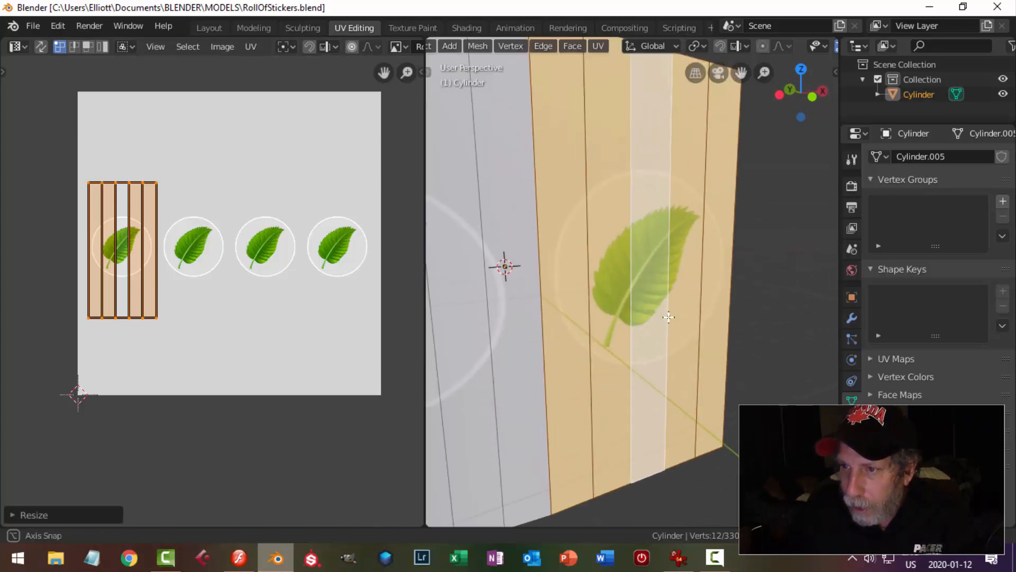
scroll(668, 317, down, 3)
middle_drag(668, 318, 637, 313)
scroll(554, 289, up, 1)
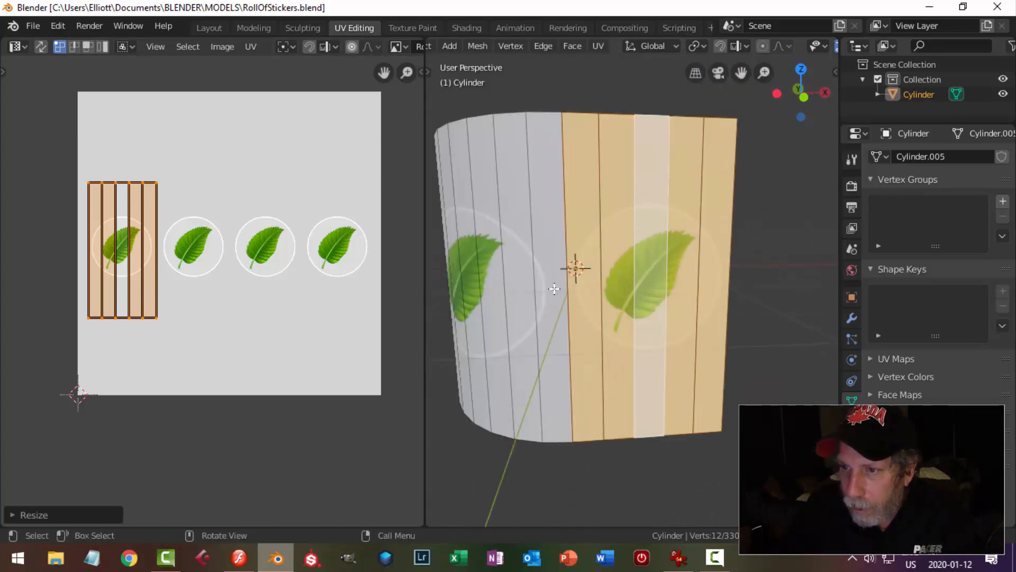
key(s)
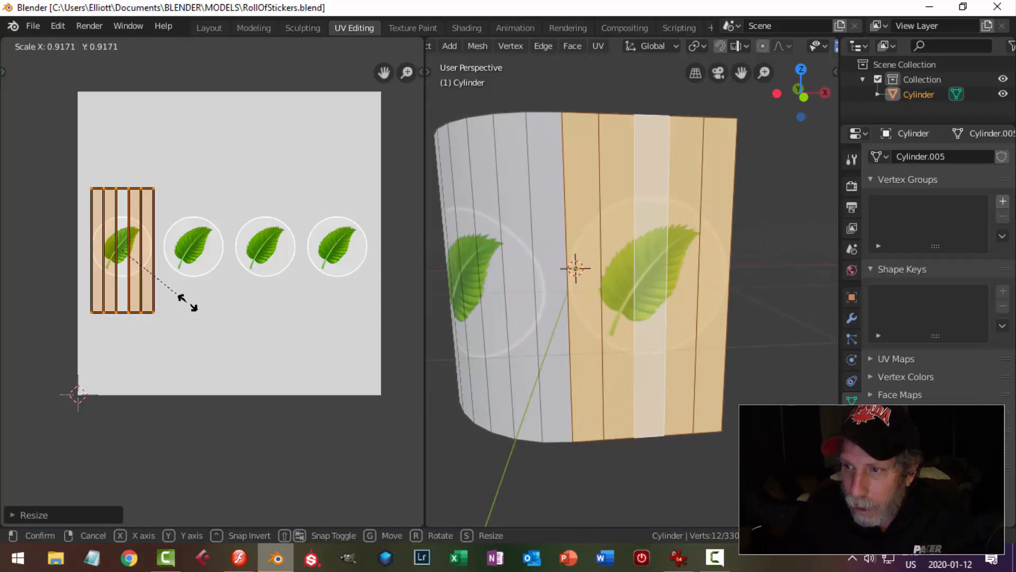
click(184, 302)
Scale the loose end's UVs uniformly to about 0.98 and nudge them slightly in negative X around the first sticker
scroll(165, 303, up, 4)
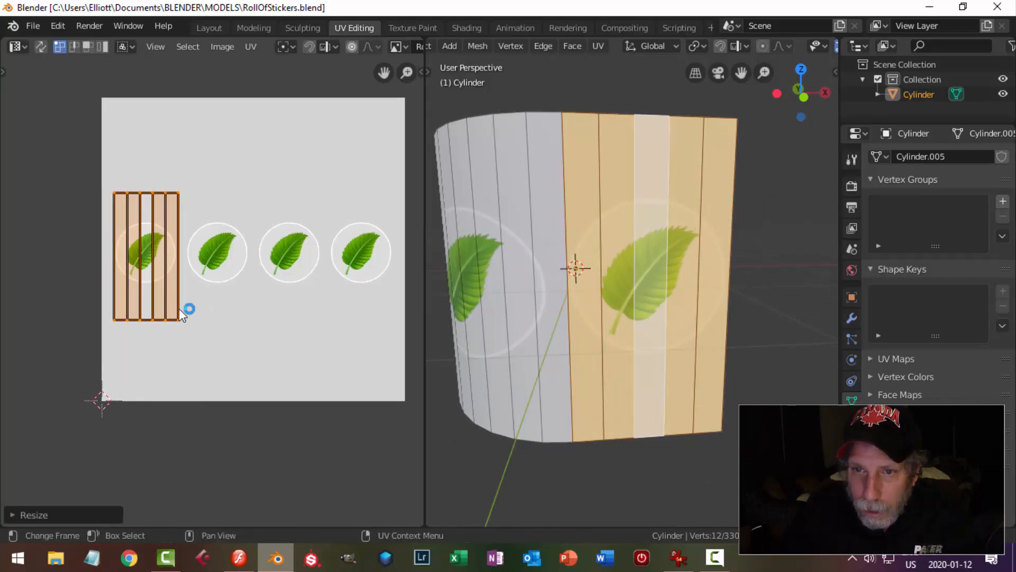
middle_drag(154, 301, 327, 341)
scroll(327, 342, up, 2)
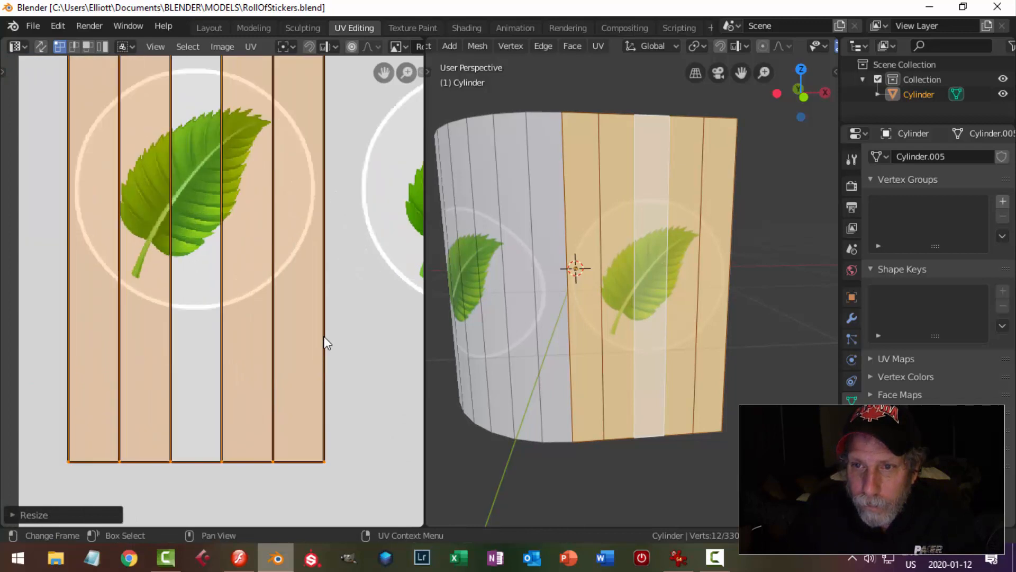
scroll(325, 341, down, 2)
middle_drag(467, 337, 783, 324)
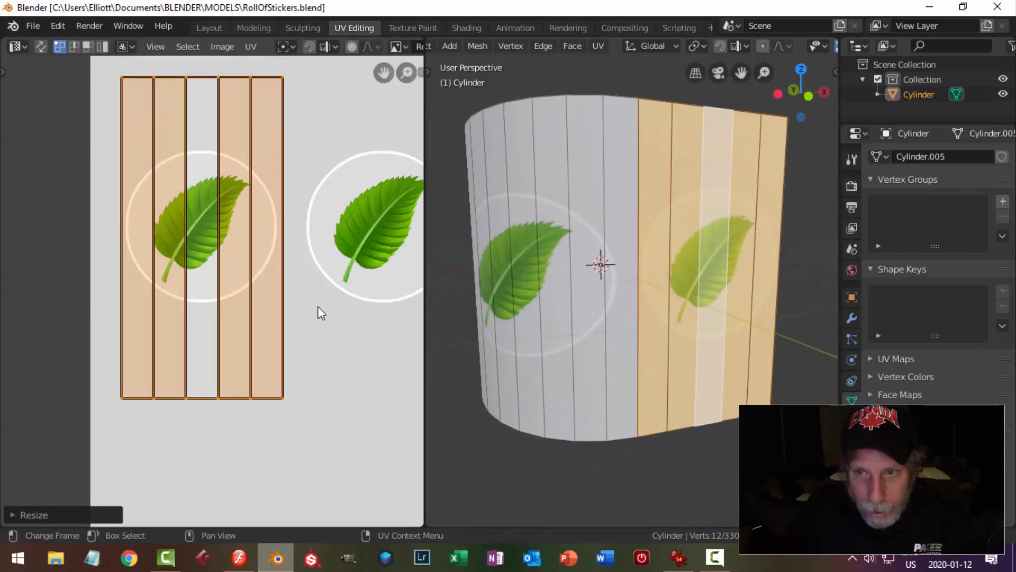
key(s)
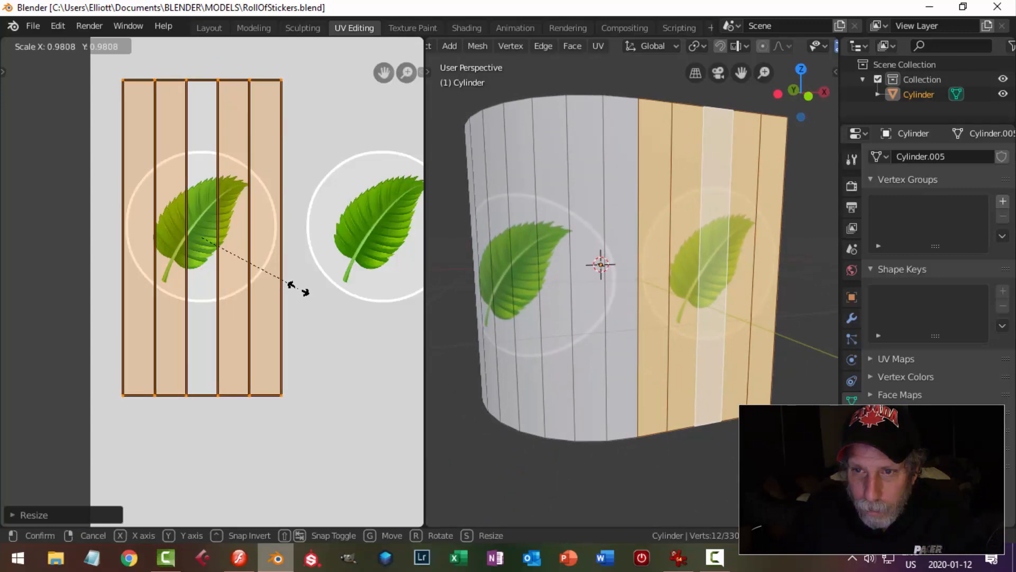
click(293, 286)
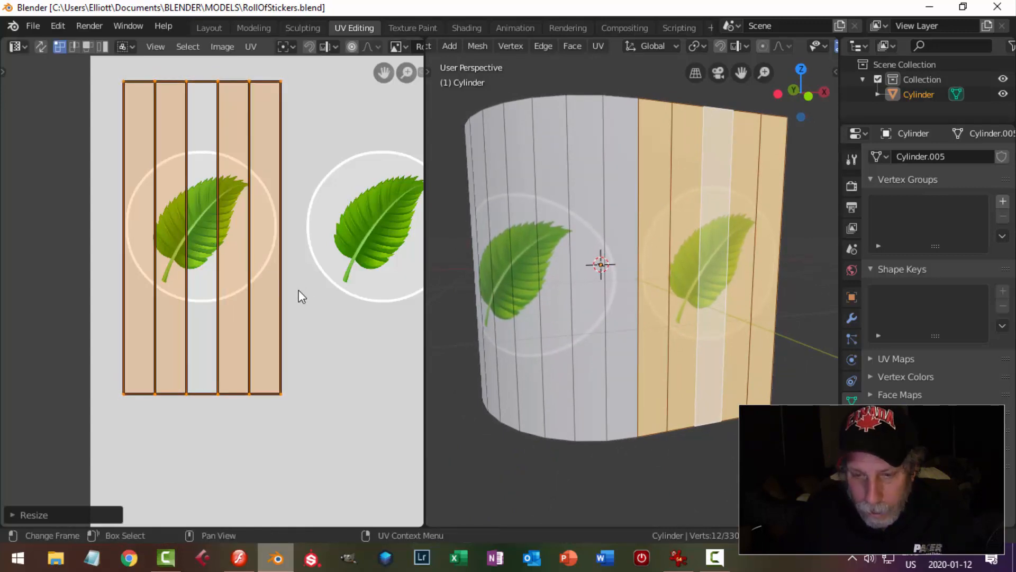
key(g)
key(x)
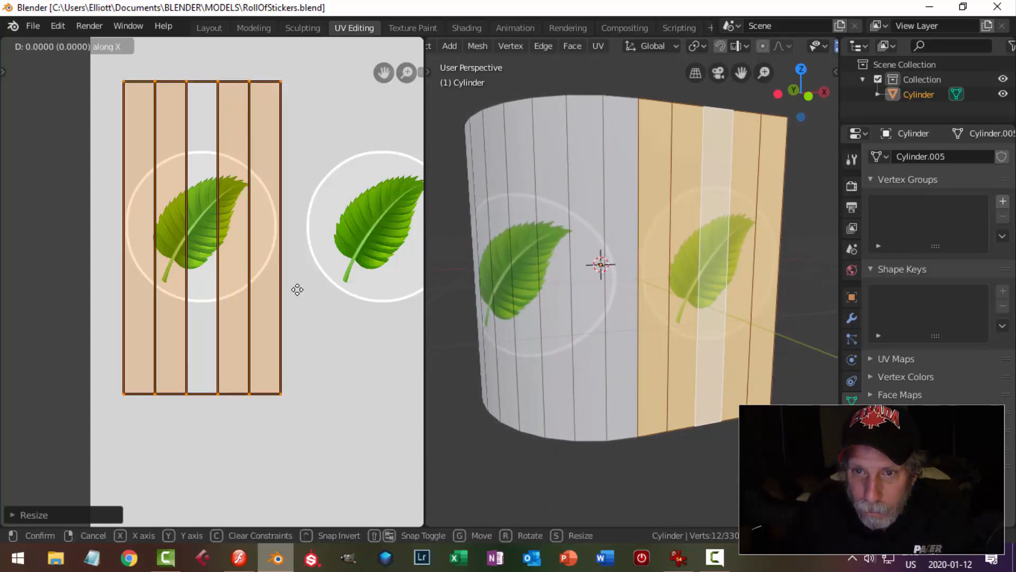
click(295, 289)
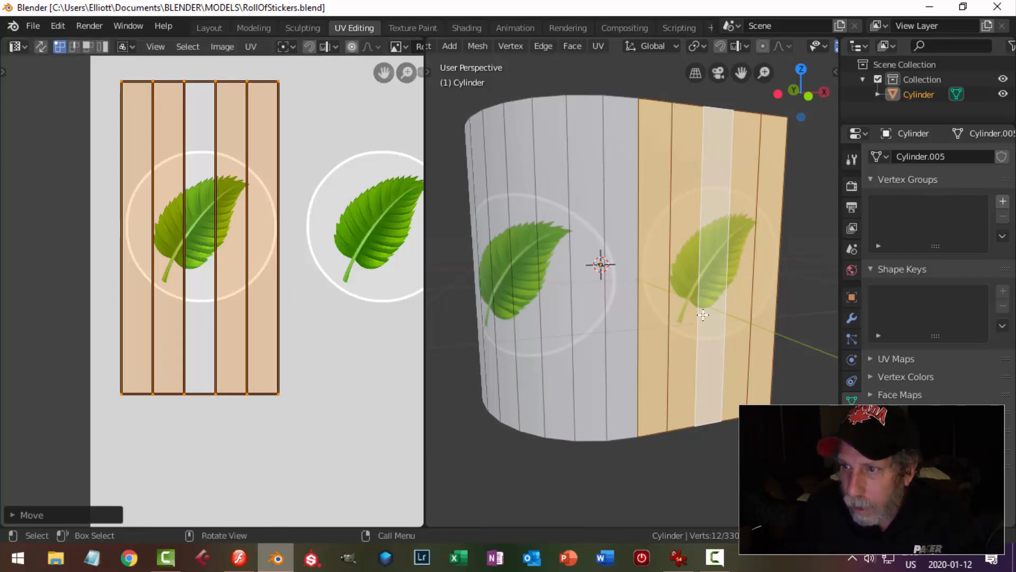
Shift the loose end's UVs about 0.0025 in positive X around the first leaf sticker, and clear the selection
key(alt+a)
middle_drag(703, 315, 665, 318)
scroll(698, 311, down, 1)
scroll(665, 318, up, 2)
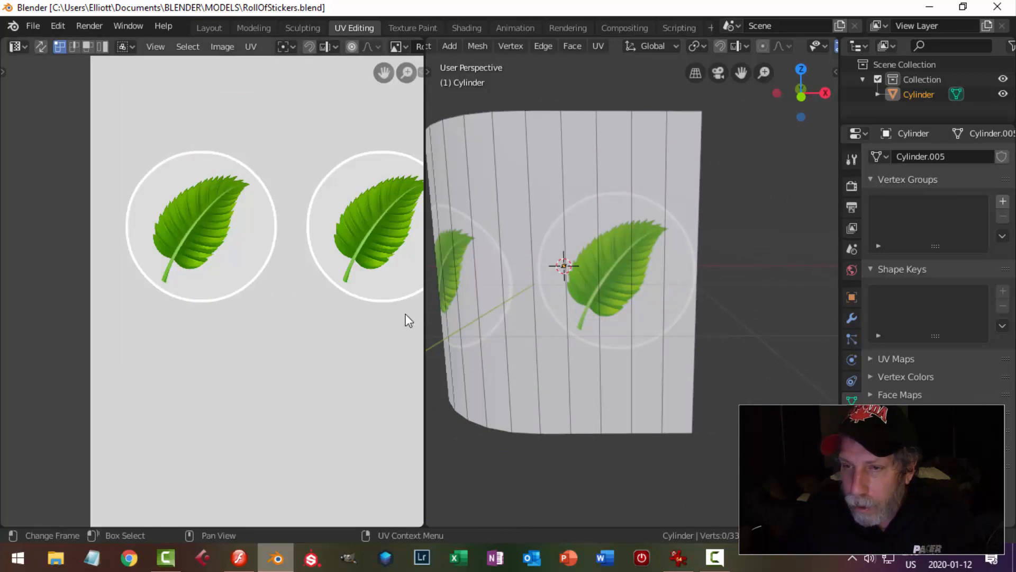
key(Tab)
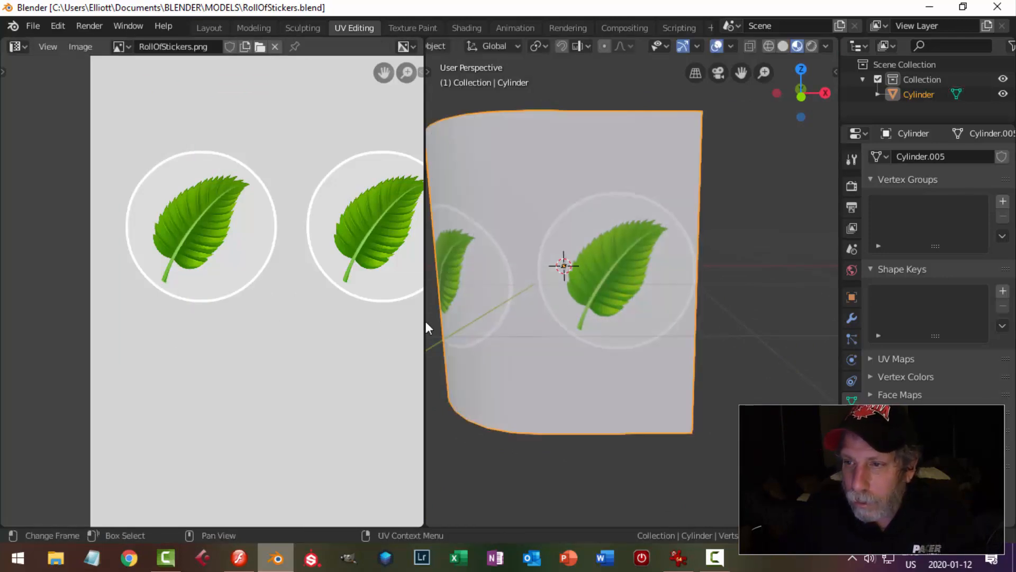
key(Tab)
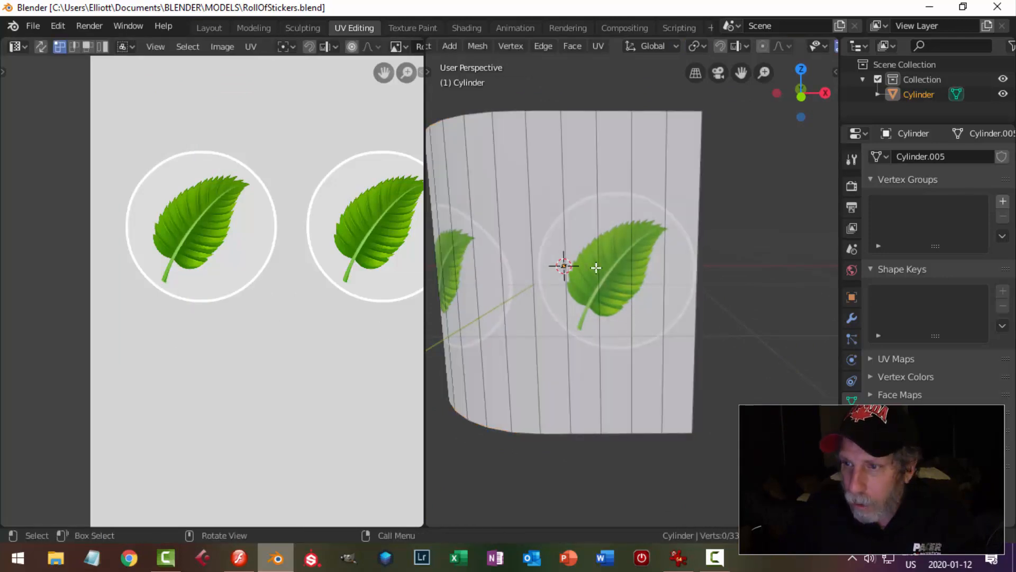
key(l)
scroll(270, 323, up, 2)
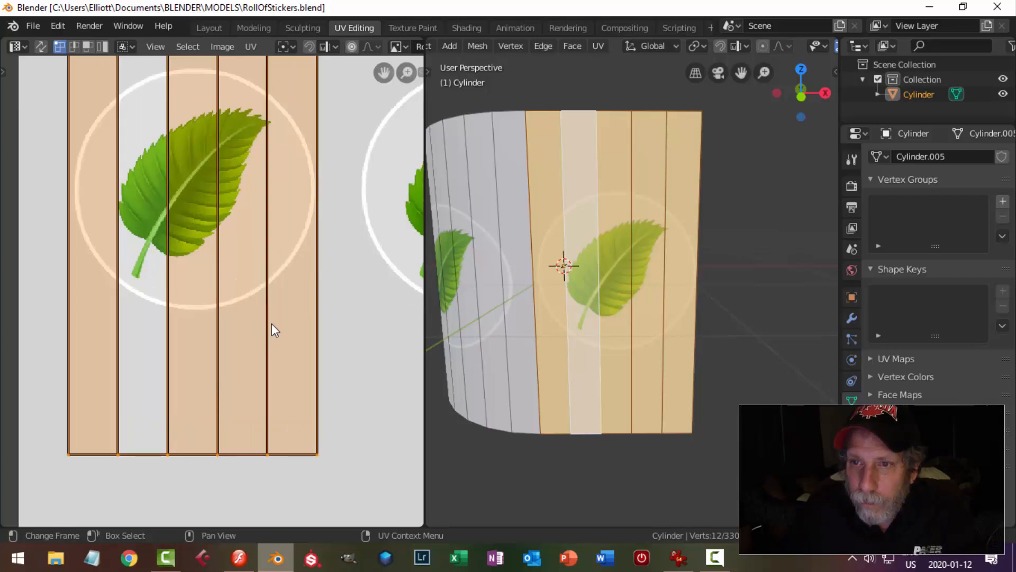
key(g)
key(x)
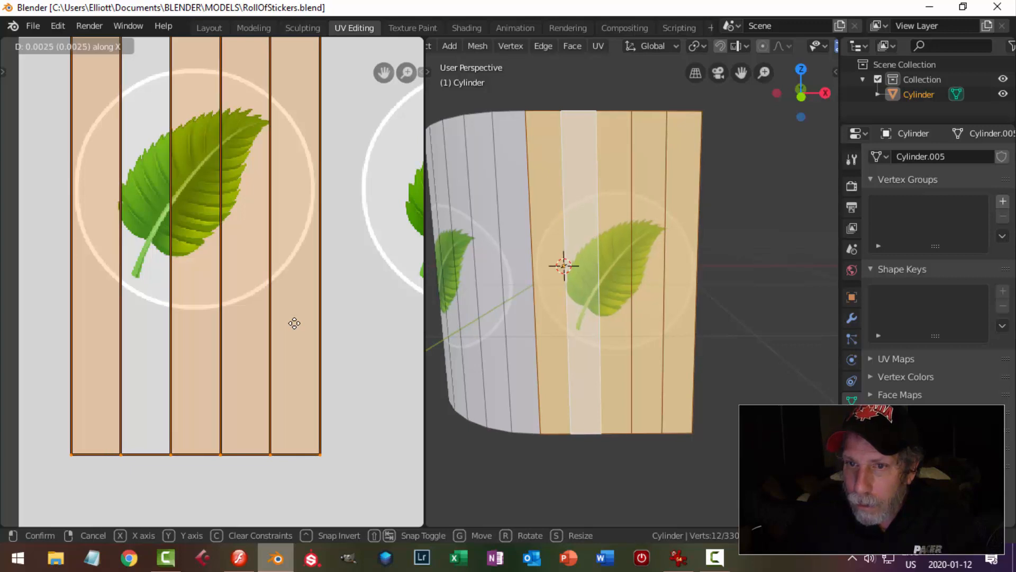
click(295, 323)
key(alt+a)
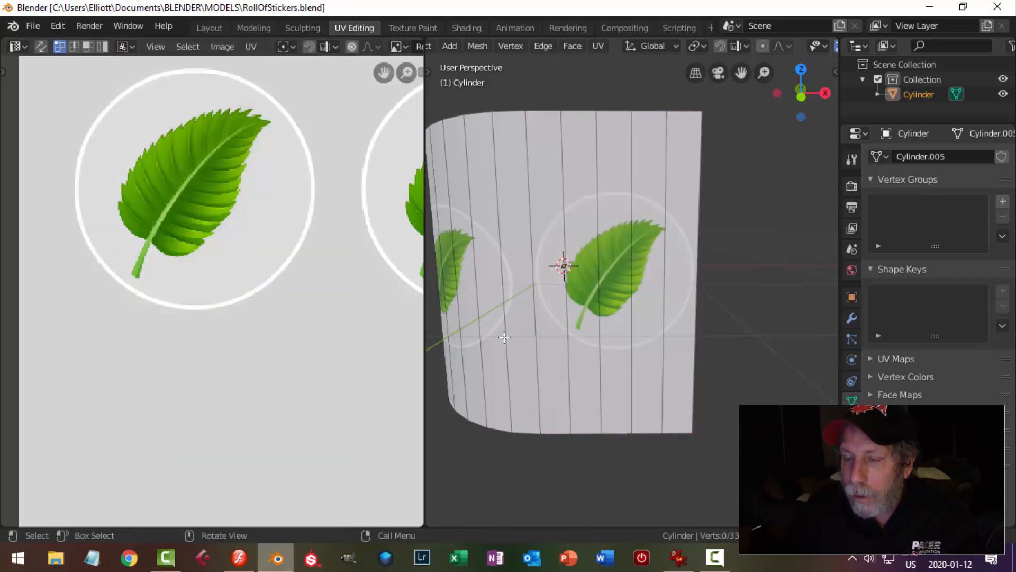
Inspect the leaf stickers on the roll's wall and loose end in Object Mode from several angles
scroll(504, 336, down, 5)
key(Tab)
middle_drag(608, 347, 612, 306)
scroll(619, 361, up, 6)
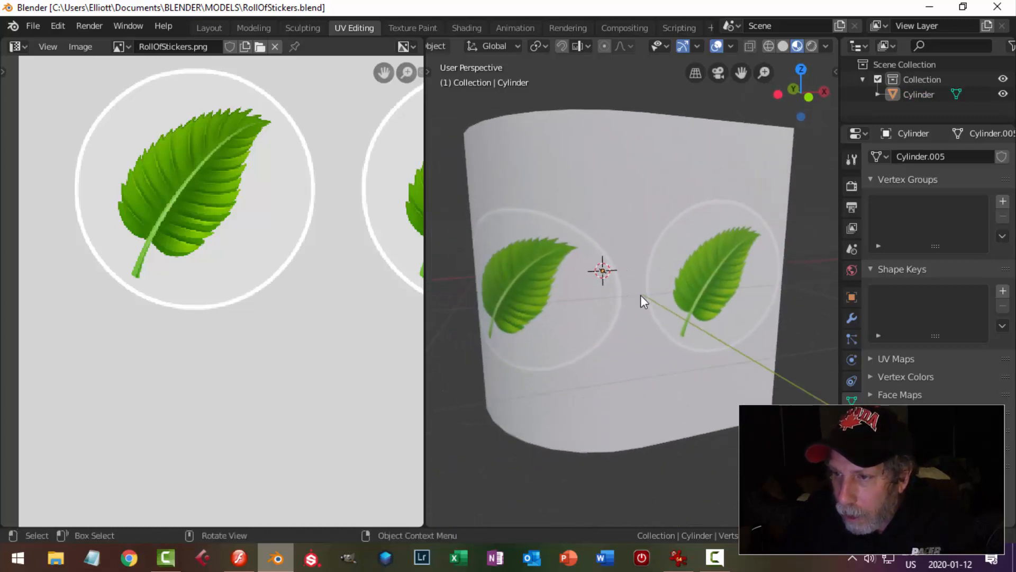
scroll(641, 294, down, 5)
middle_drag(567, 345, 672, 342)
scroll(550, 338, up, 2)
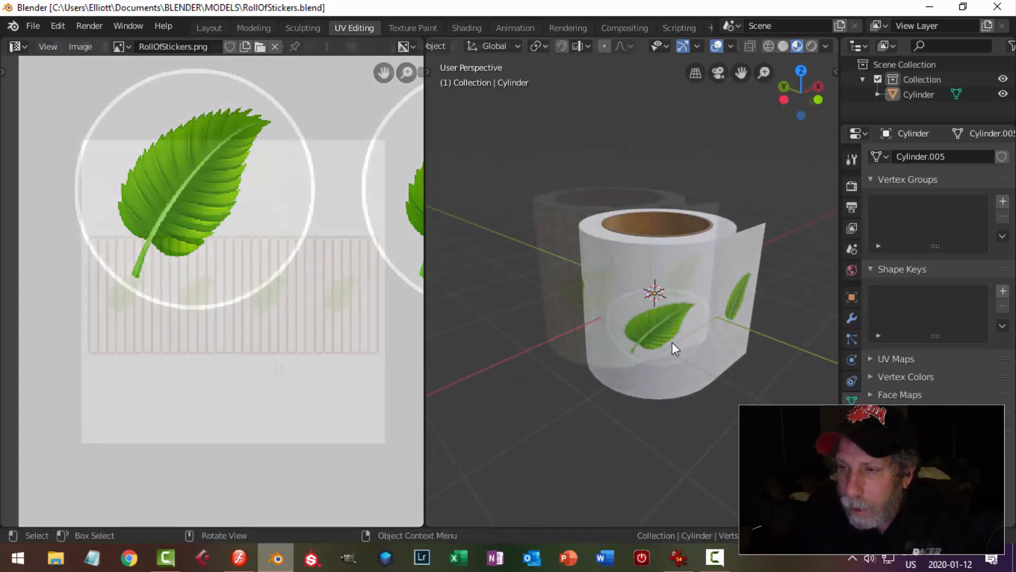
Shift the outer wall's UVs about 0.0156 in positive X over the row of leaf stickers
middle_drag(280, 369, 240, 371)
scroll(269, 374, up, 3)
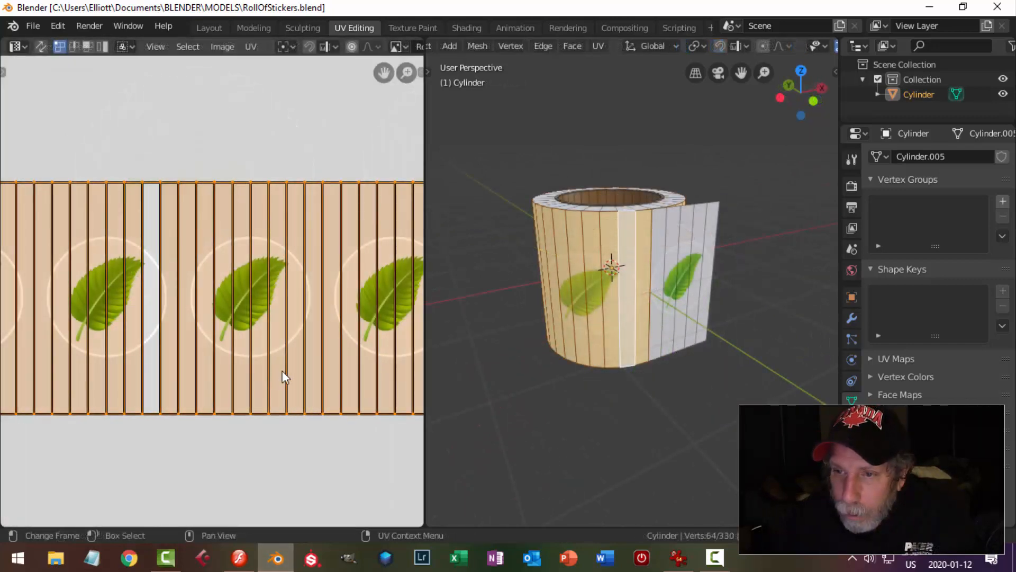
scroll(280, 374, down, 1)
middle_drag(280, 375, 265, 374)
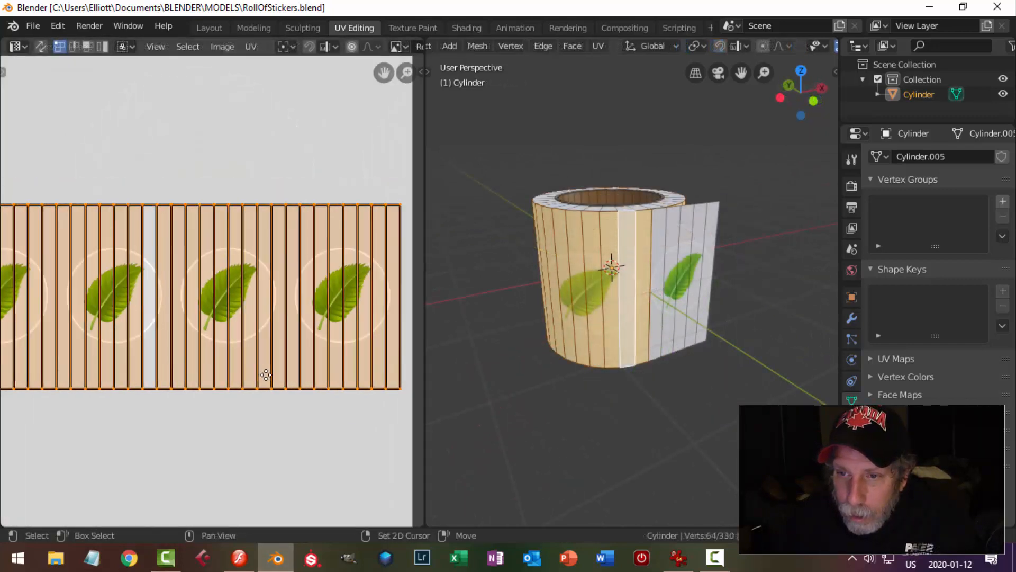
scroll(284, 379, down, 1)
key(g)
key(x)
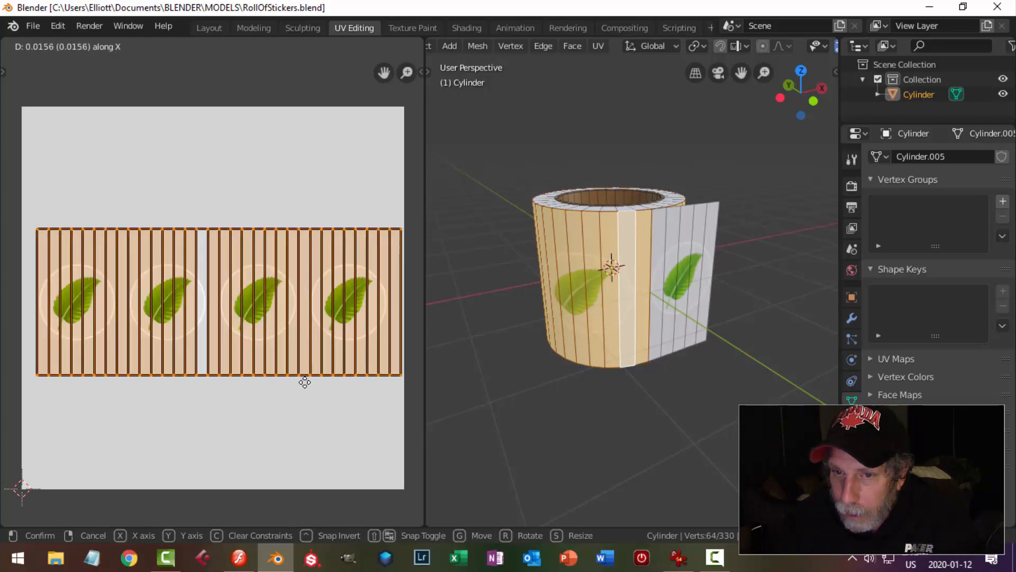
click(305, 382)
key(alt+a)
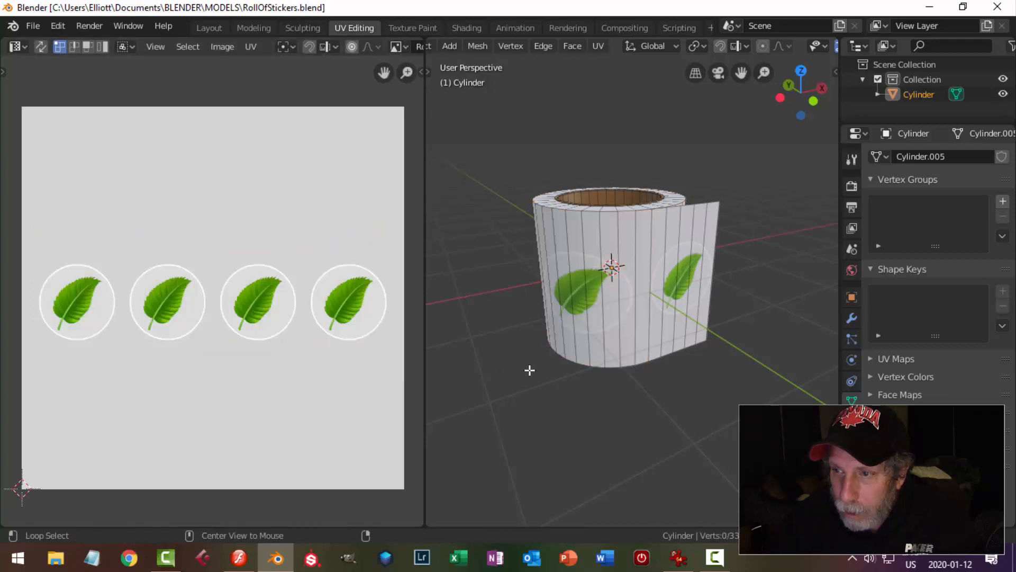
Examine the spacing between the wall's and the loose end's stickers in Object Mode and in the Modeling workspace
key(Tab)
middle_drag(550, 370, 583, 356)
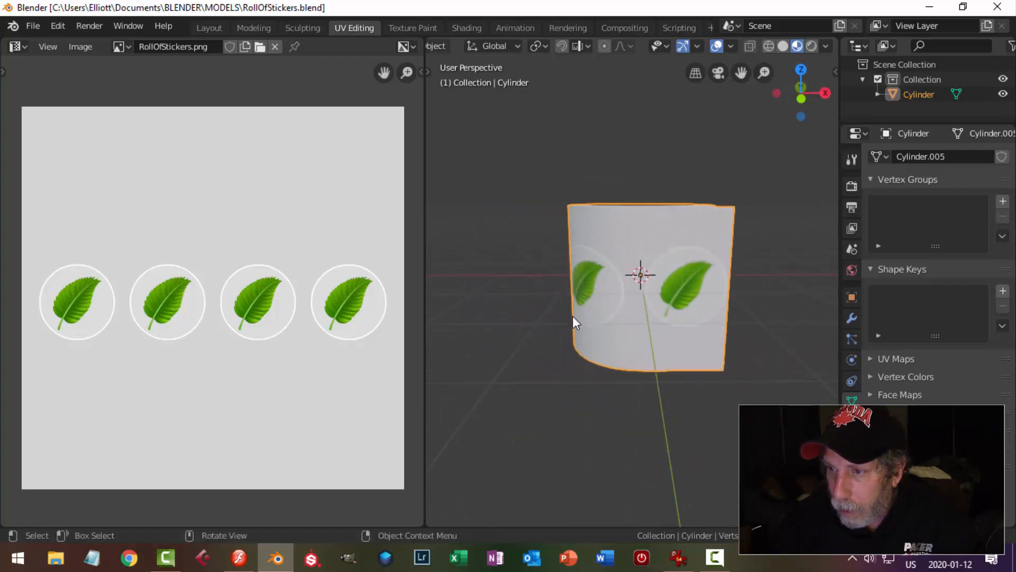
scroll(574, 316, up, 2)
middle_drag(574, 316, 629, 344)
scroll(611, 328, down, 5)
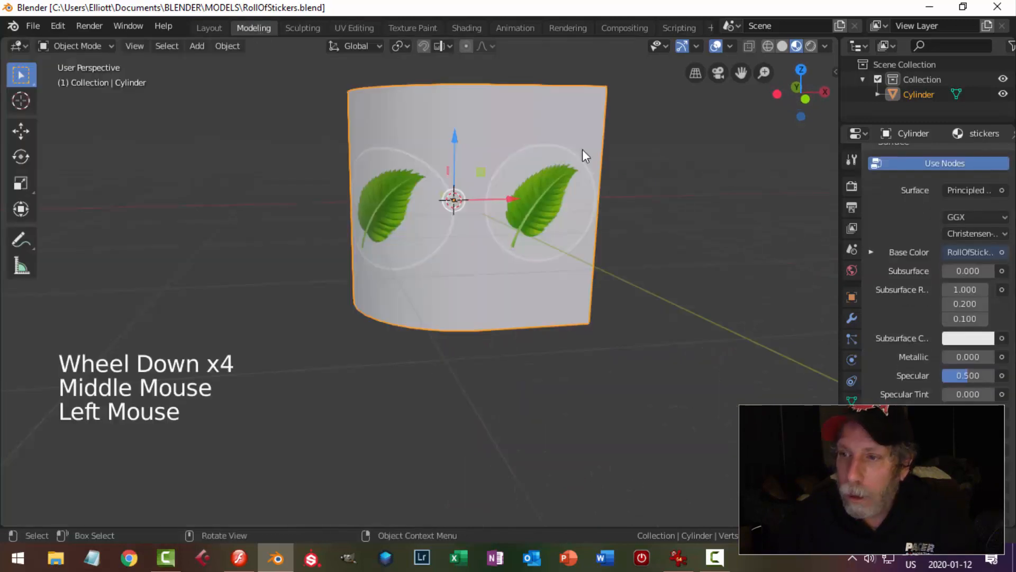
middle_drag(583, 149, 586, 215)
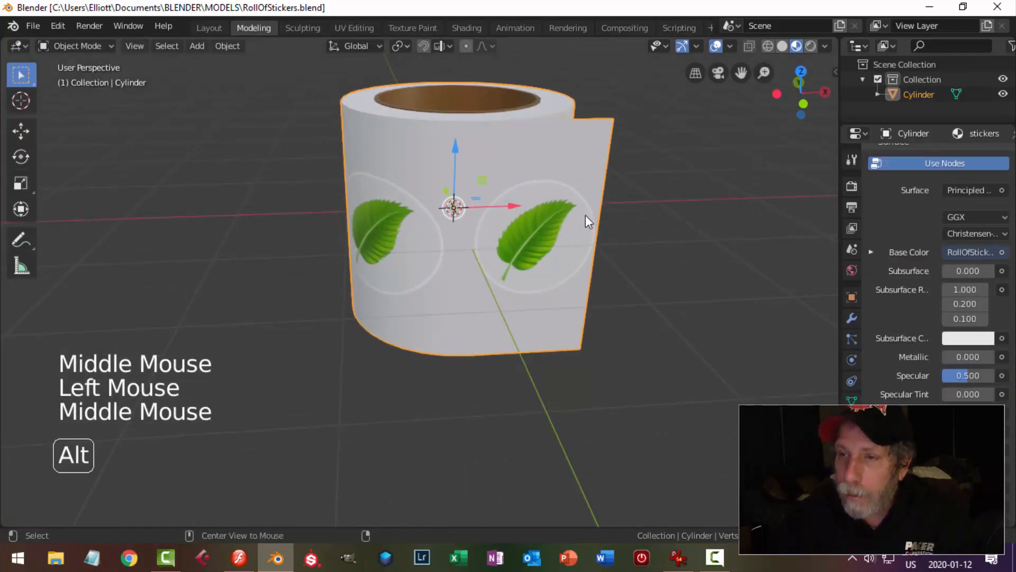
key(alt+a)
scroll(570, 262, down, 3)
middle_drag(570, 262, 514, 289)
Duplicate the roll, move the copy about -3.61 m in X and -0.789 m in Y, and rotate it about -65° in the view
click(417, 234)
middle_drag(535, 254, 563, 248)
middle_drag(569, 267, 609, 275)
key(shift+d)
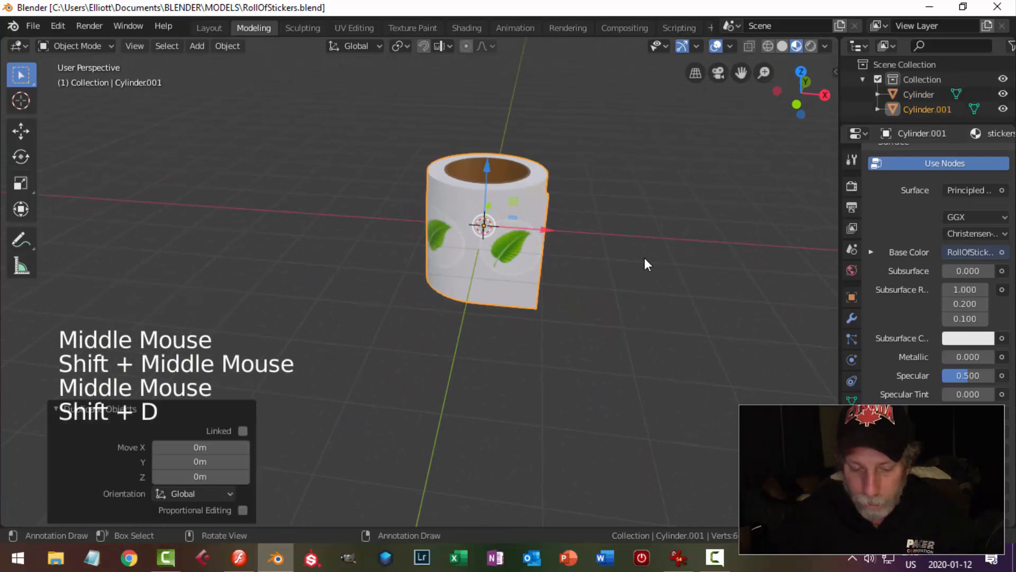
key(g)
click(434, 279)
key(r)
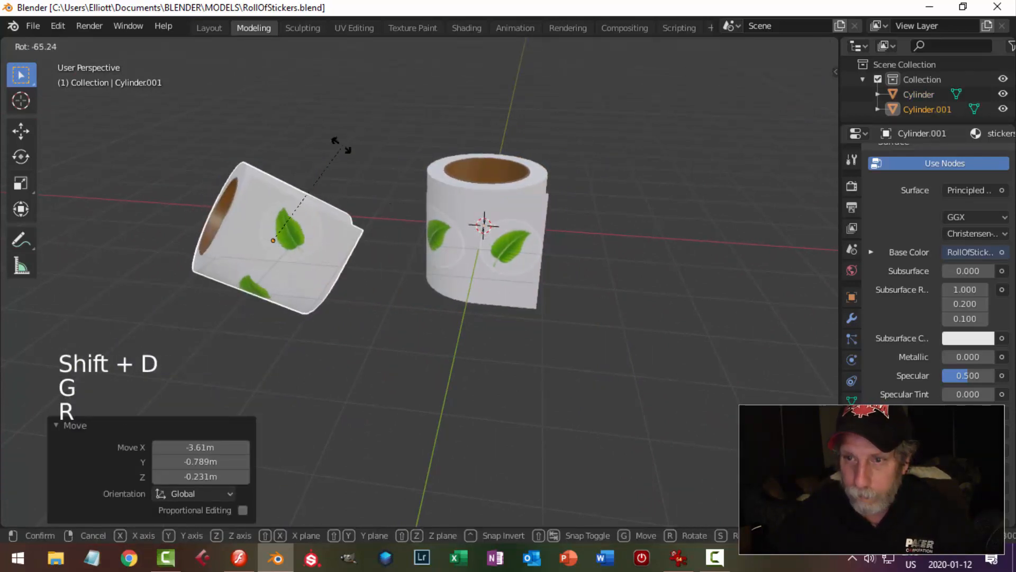
click(473, 225)
Duplicate the original roll, move the copy about 3.43 m in X and -1.24 m in Z, and rotate it about 70.6° in the view
click(492, 199)
key(shift+d)
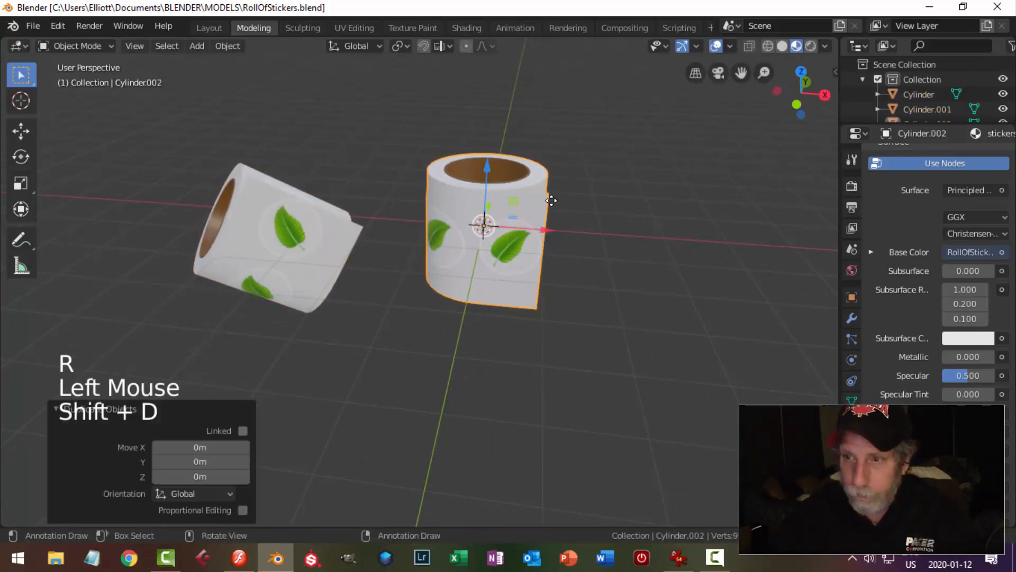
key(g)
click(746, 288)
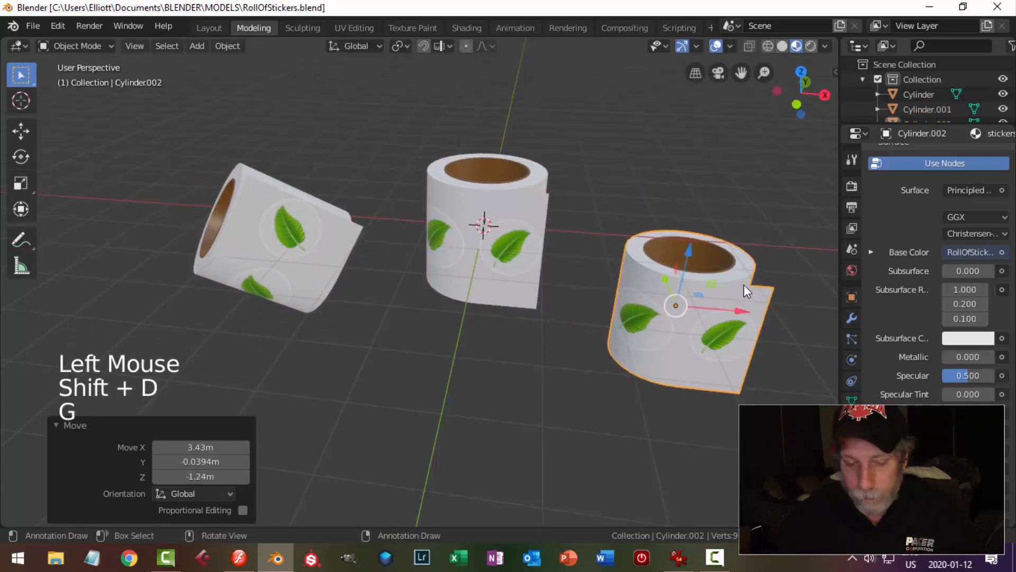
key(r)
click(703, 342)
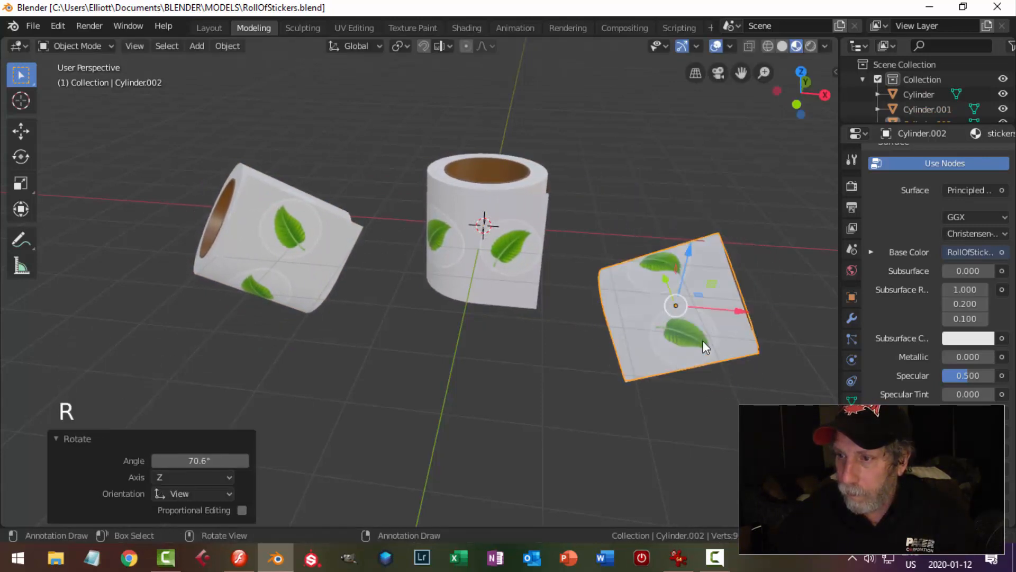
Deselect everything and examine the three textured rolls from several angles and distances
middle_drag(703, 341, 729, 320)
key(alt+a)
scroll(671, 338, up, 2)
shift+middle_drag(646, 336, 653, 336)
middle_drag(652, 335, 471, 297)
scroll(472, 297, up, 3)
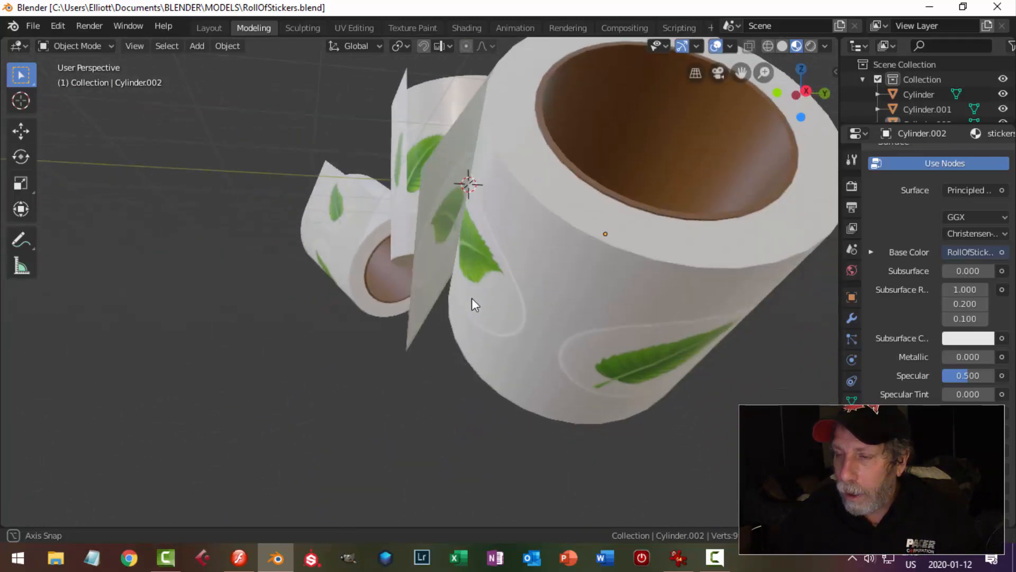
scroll(561, 302, down, 3)
shift+middle_drag(586, 304, 491, 271)
scroll(626, 334, up, 2)
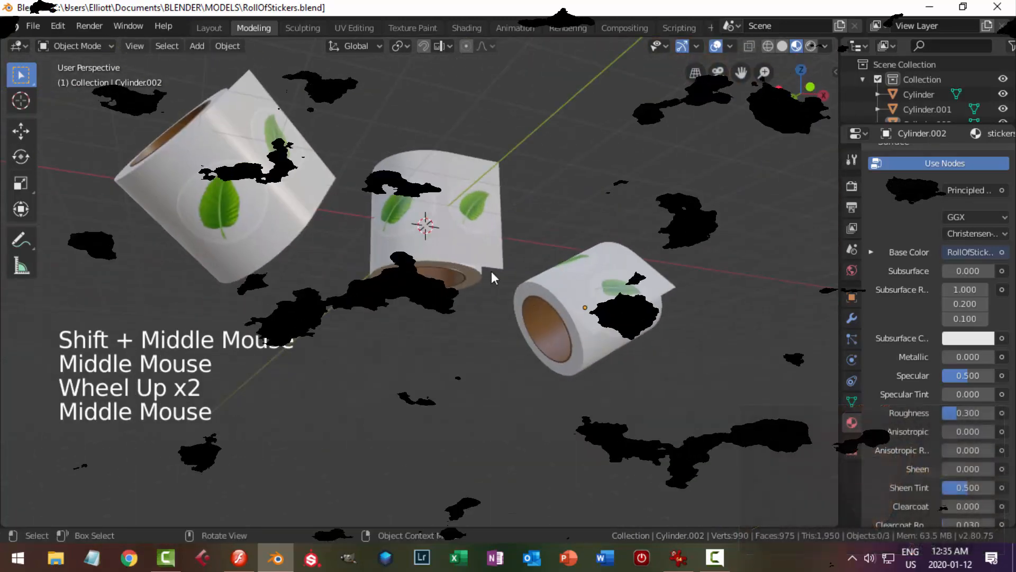